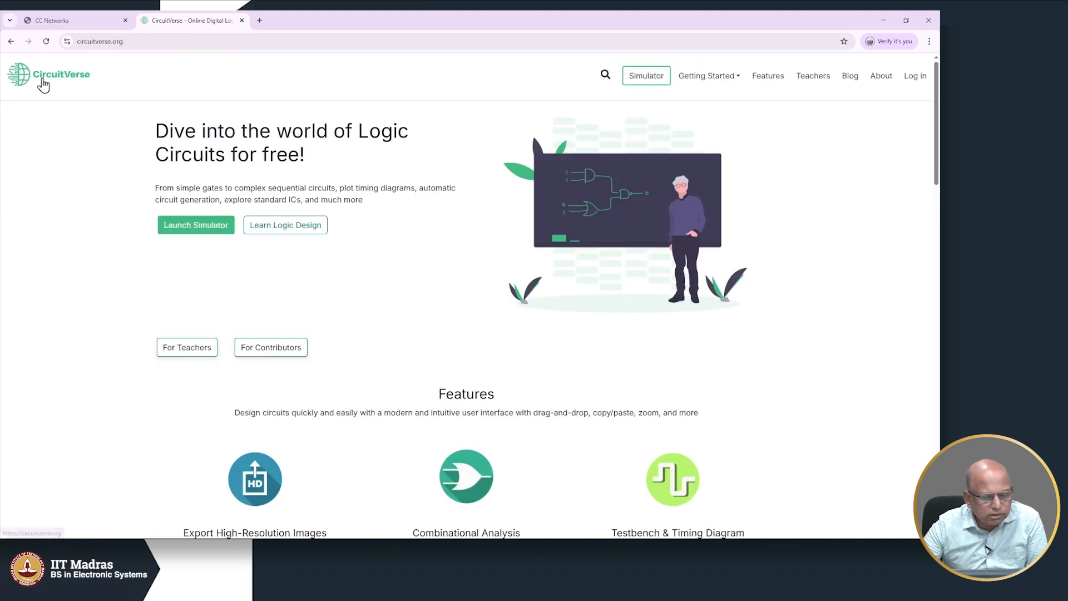
Step: Launch the circuit simulator, dismiss the guided tour and move the Testbench panel to the canvas's lower corner
{"action": "left_click", "coordinate": [181, 227]}
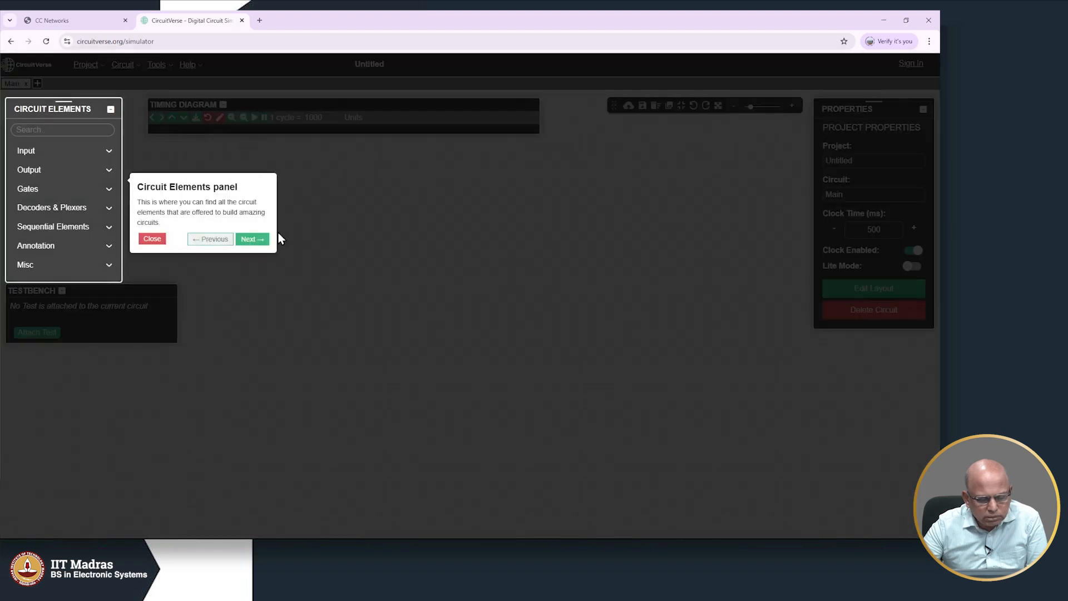
{"action": "left_click", "coordinate": [158, 240]}
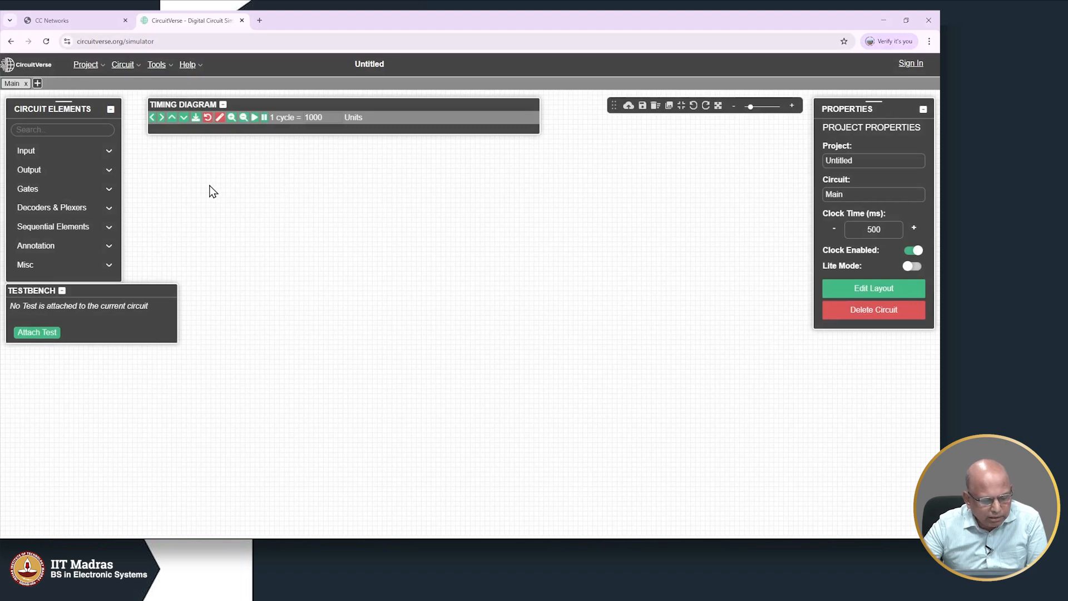
{"action": "left_click_drag", "start_coordinate": [93, 291], "coordinate": [74, 480]}
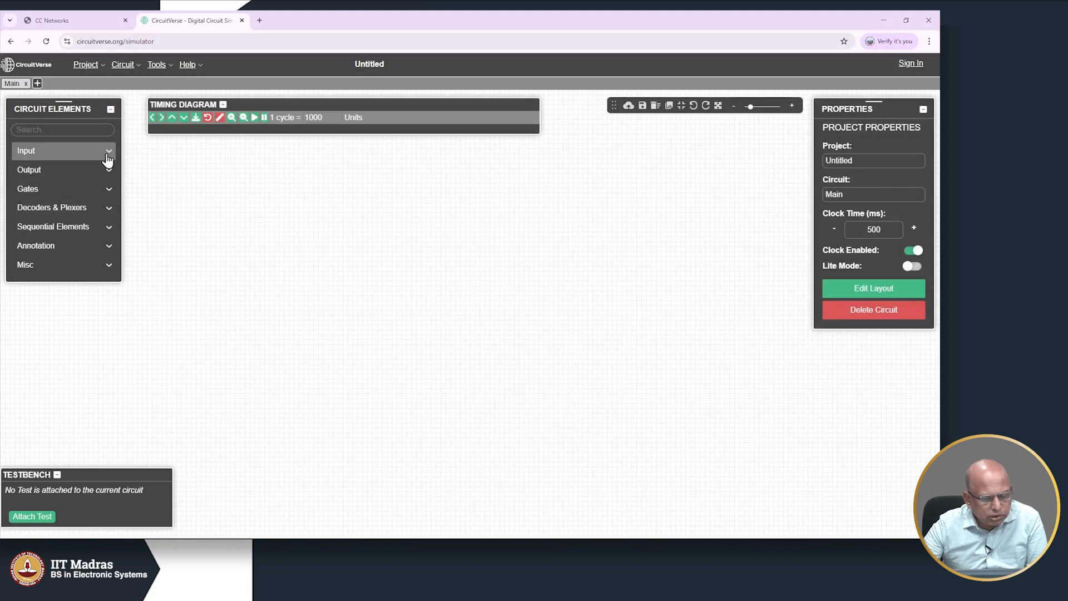
Step: Place a two-input AND gate on the empty canvas
{"action": "left_click", "coordinate": [110, 190]}
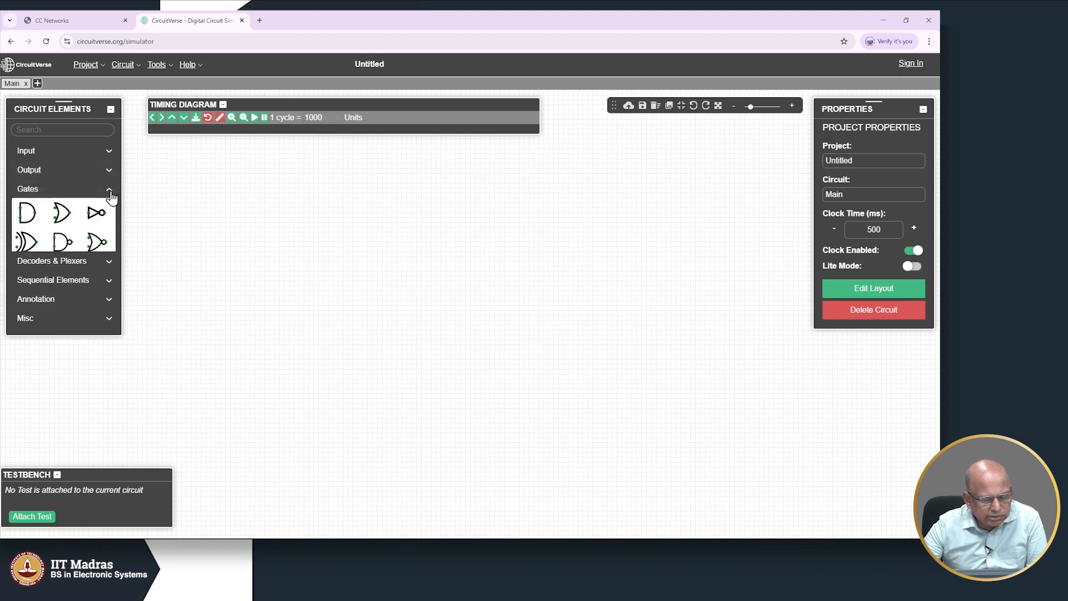
{"action": "left_click", "coordinate": [33, 215]}
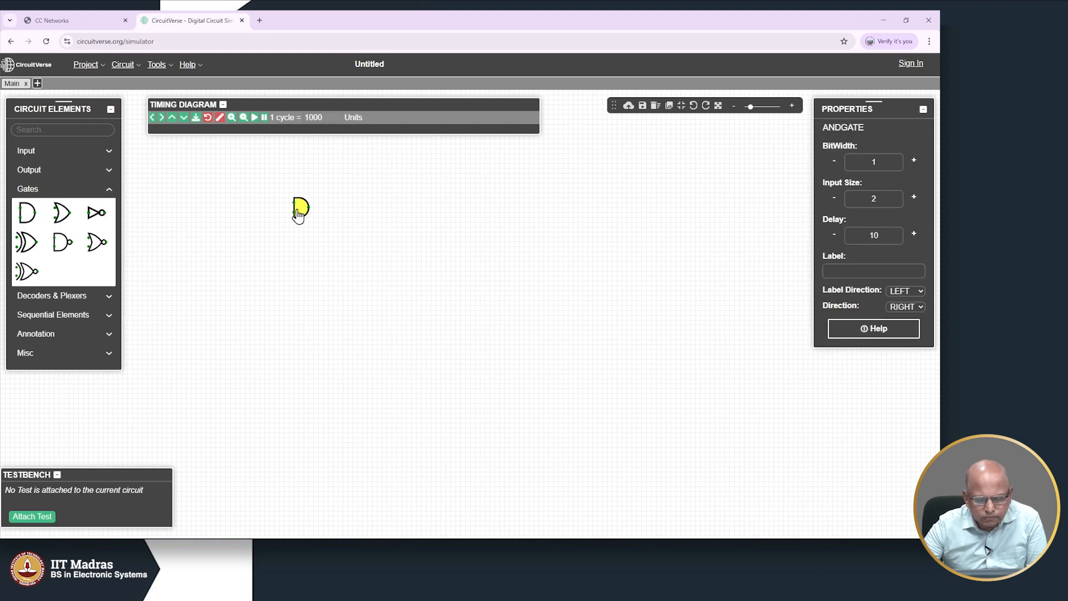
{"action": "left_click", "coordinate": [299, 215]}
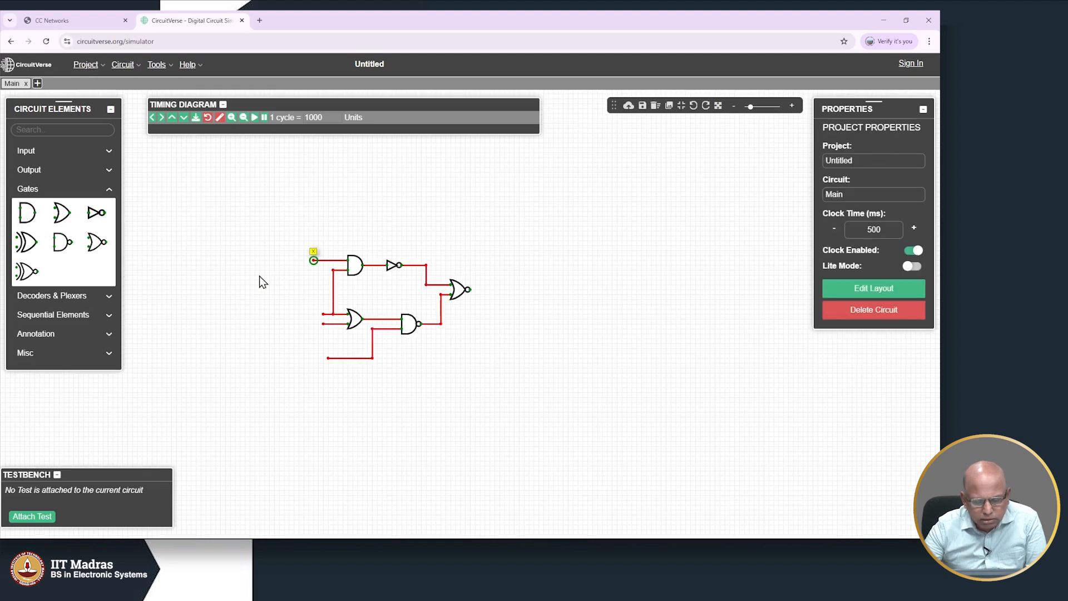
Step: Attach a one-bit input element to the wire feeding the AND gate's upper input
{"action": "left_click", "coordinate": [56, 151]}
{"action": "left_click", "coordinate": [28, 175]}
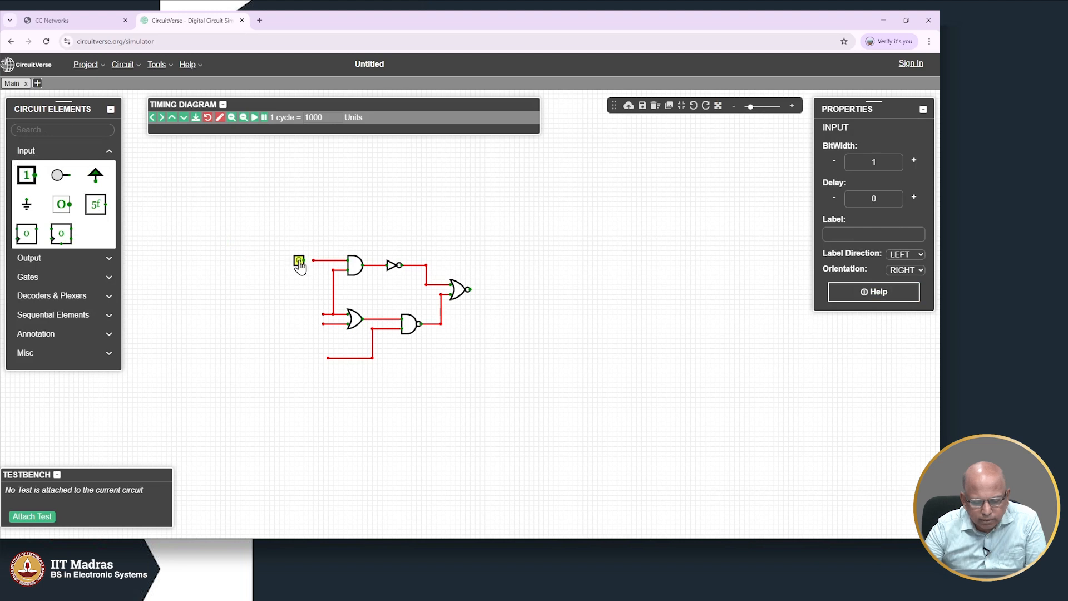
{"action": "left_click", "coordinate": [309, 262]}
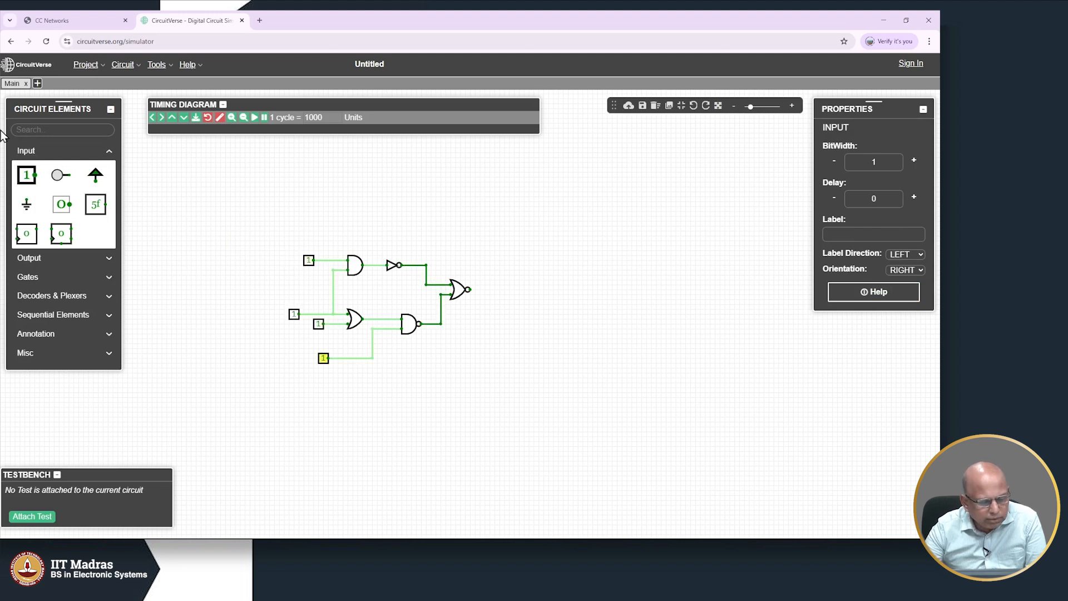
Step: Add an output element and wire it to the NOR gate's output
{"action": "left_click", "coordinate": [48, 260]}
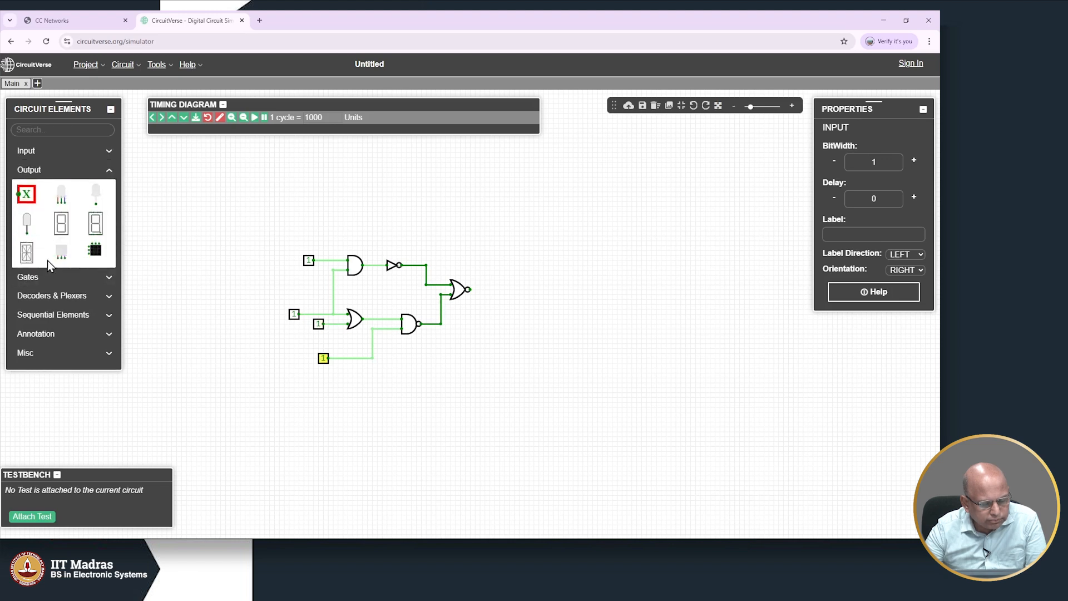
{"action": "left_click", "coordinate": [26, 195]}
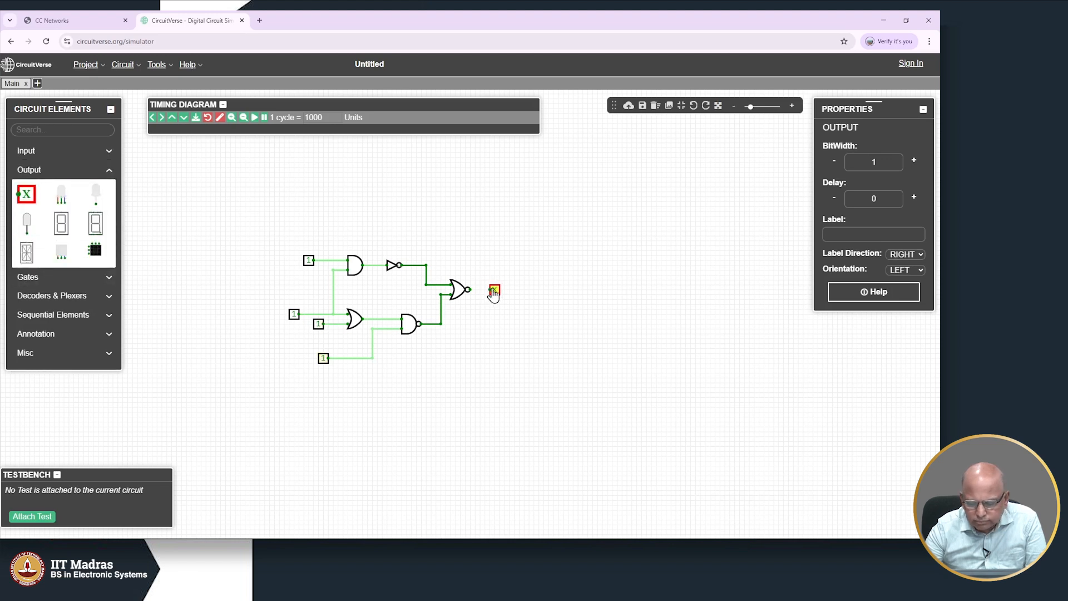
{"action": "left_click", "coordinate": [492, 290]}
{"action": "mouse_move", "coordinate": [490, 290]}
{"action": "left_mouse_down"}
{"action": "mouse_move", "coordinate": [470, 290]}
{"action": "mouse_move", "coordinate": [515, 289]}
{"action": "left_mouse_up"}
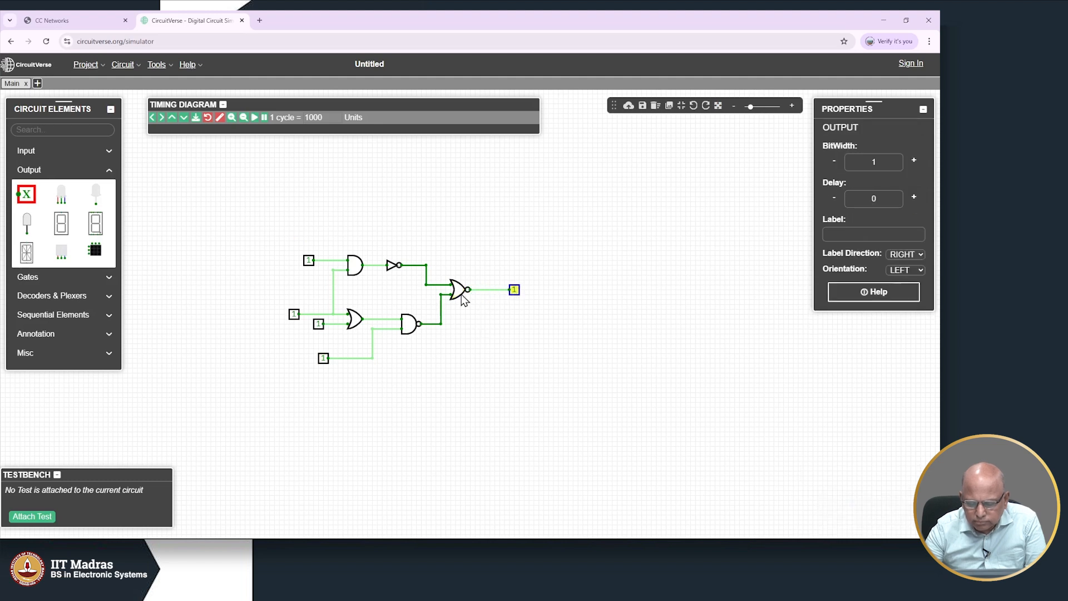
{"action": "left_click", "coordinate": [468, 317]}
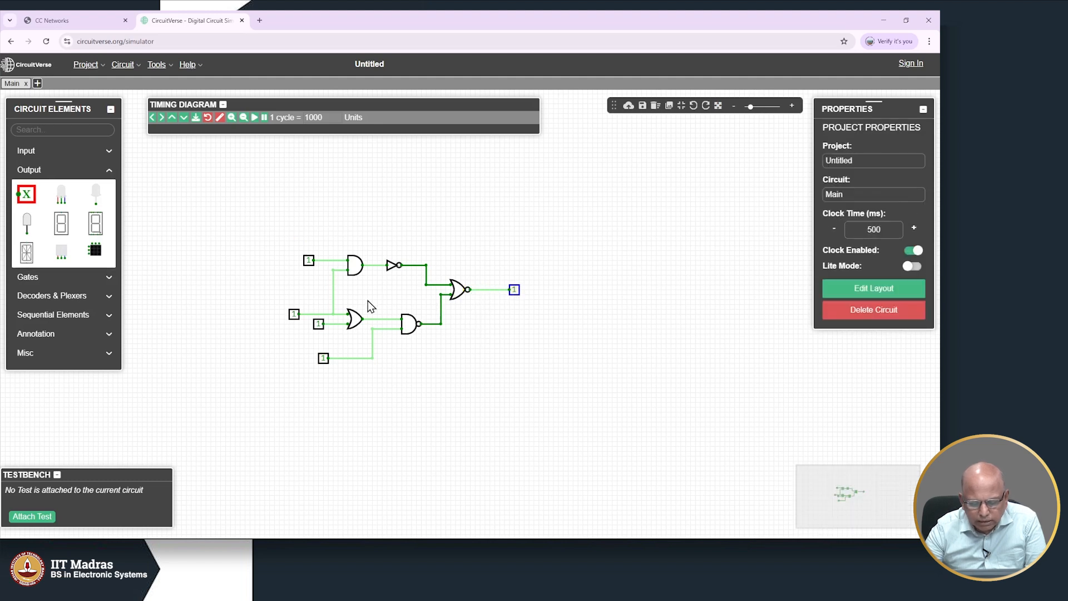
Step: Switch the AND gate's upper input element to 0 and label it a
{"action": "left_click", "coordinate": [309, 260]}
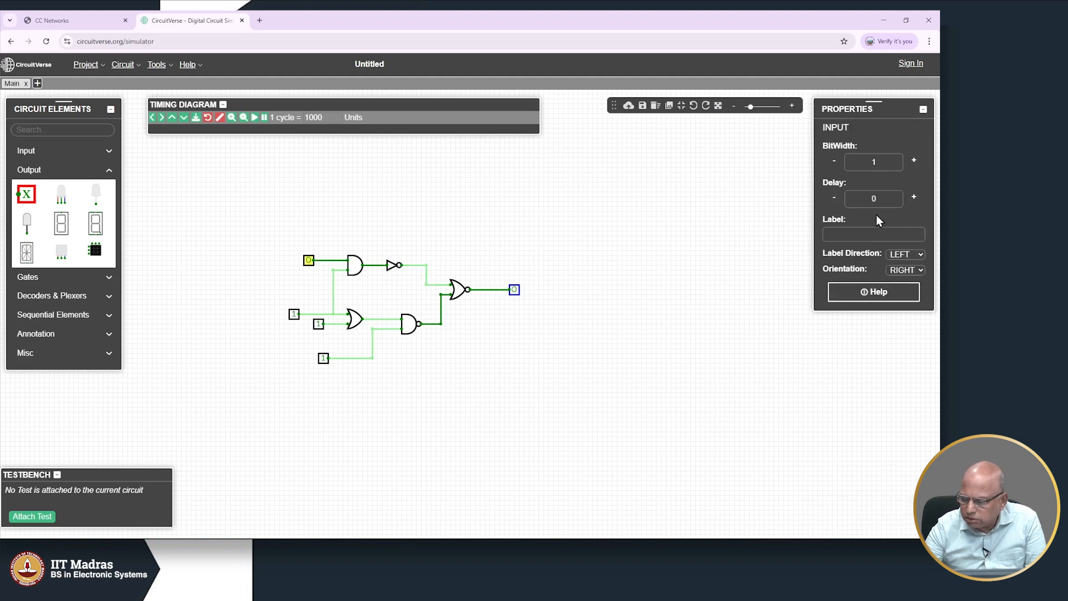
{"action": "left_click", "coordinate": [855, 235]}
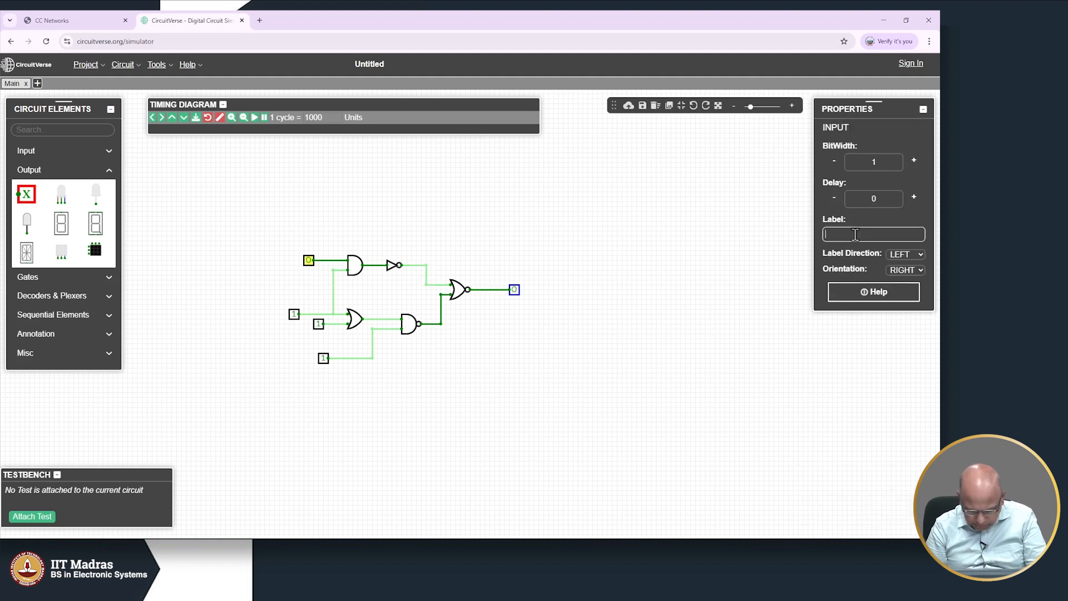
{"action": "type", "text": "D"}
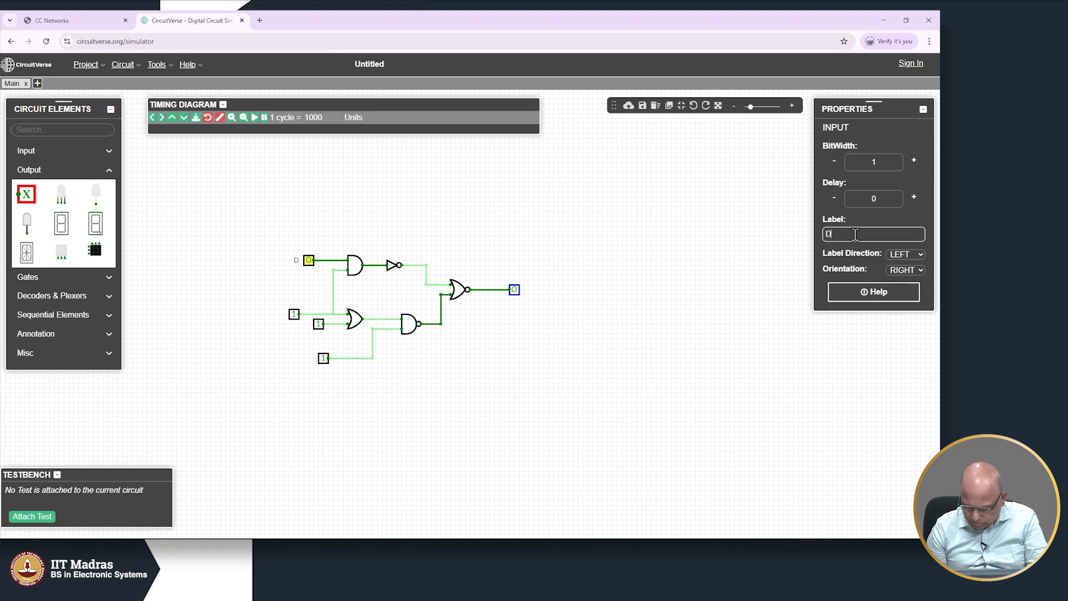
{"action": "key", "text": "BackSpace"}
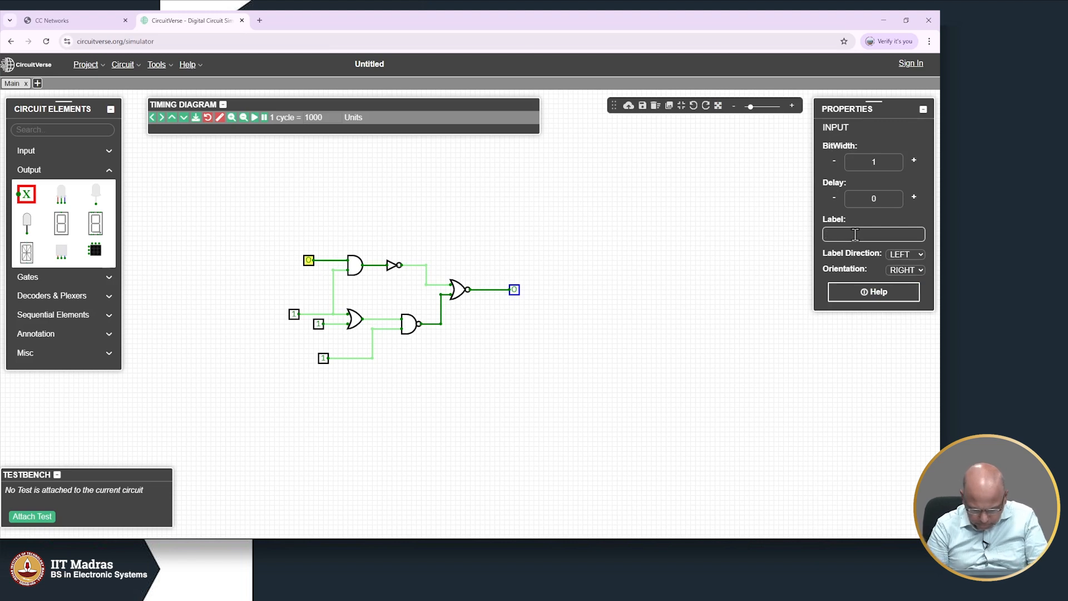
{"action": "type", "text": "S"}
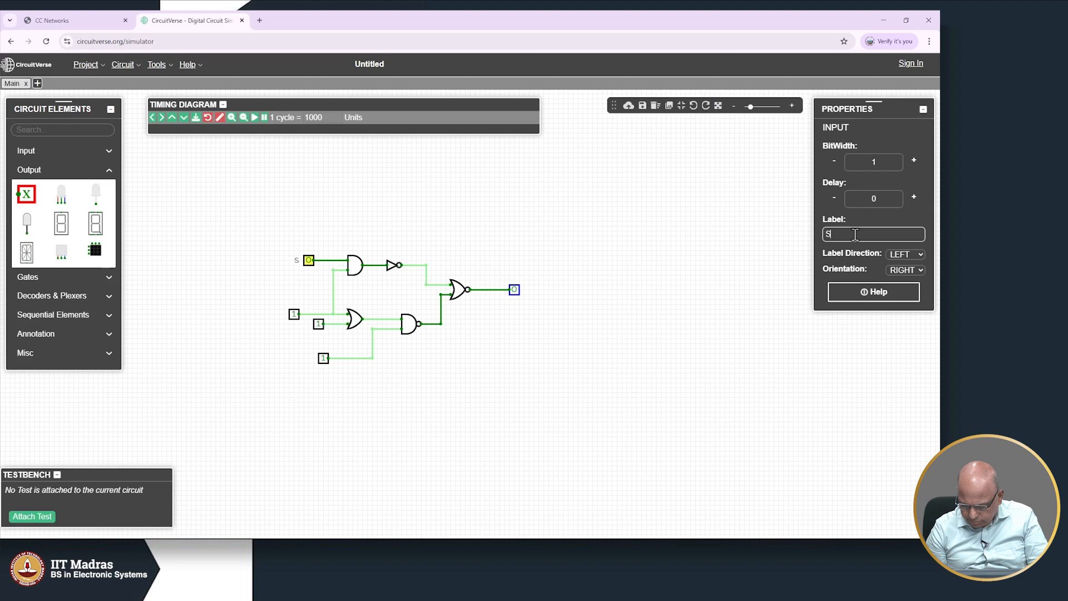
{"action": "key", "text": "BackSpace"}
{"action": "type", "text": "a"}
{"action": "left_click", "coordinate": [652, 362]}
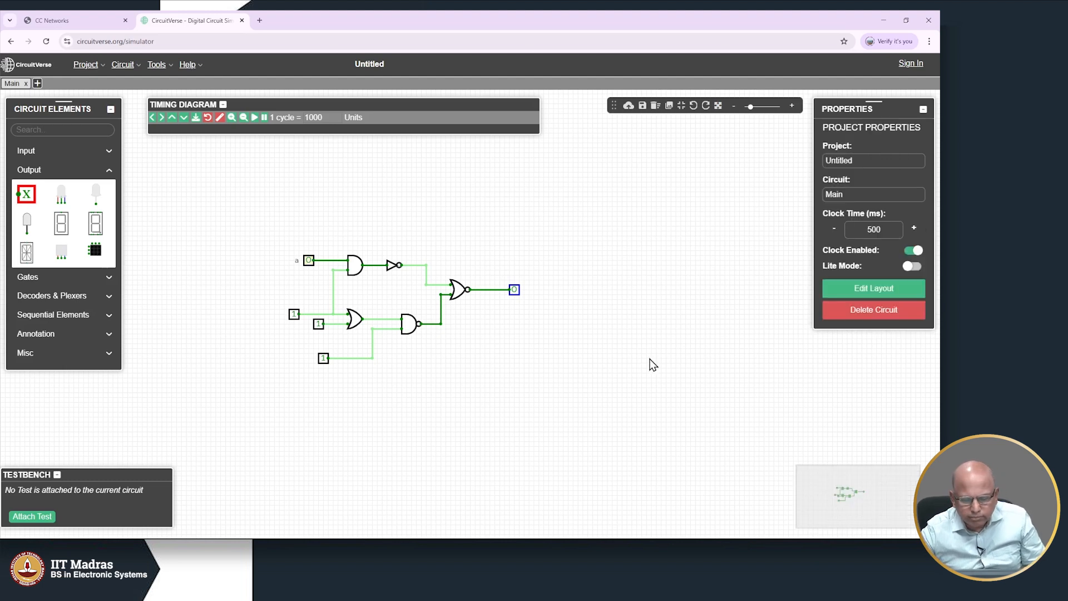
Step: Switch the input element shared by the AND and OR gates to 0 and label it b
{"action": "left_click", "coordinate": [294, 315]}
{"action": "left_click", "coordinate": [831, 234]}
{"action": "type", "text": "b"}
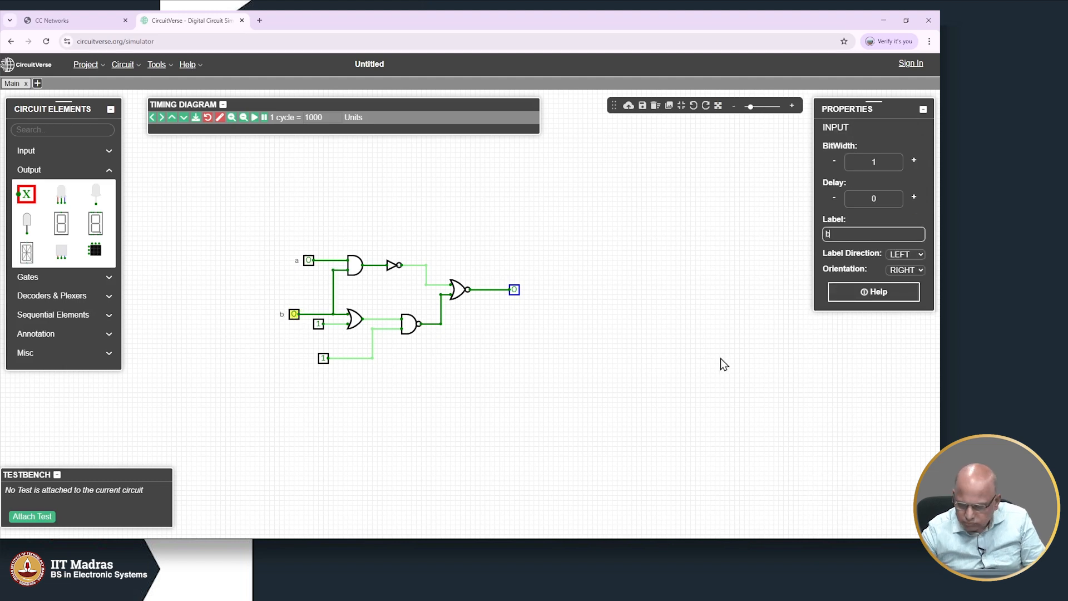
{"action": "left_click", "coordinate": [712, 356]}
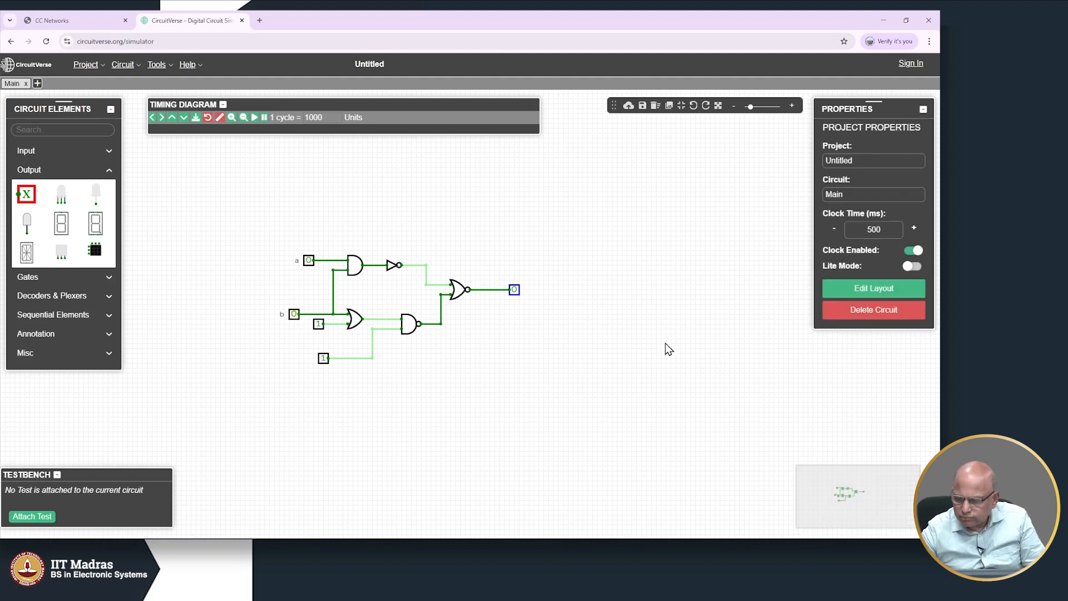
Step: Switch the OR gate's lower input element to 0 and label it c
{"action": "left_click", "coordinate": [320, 328]}
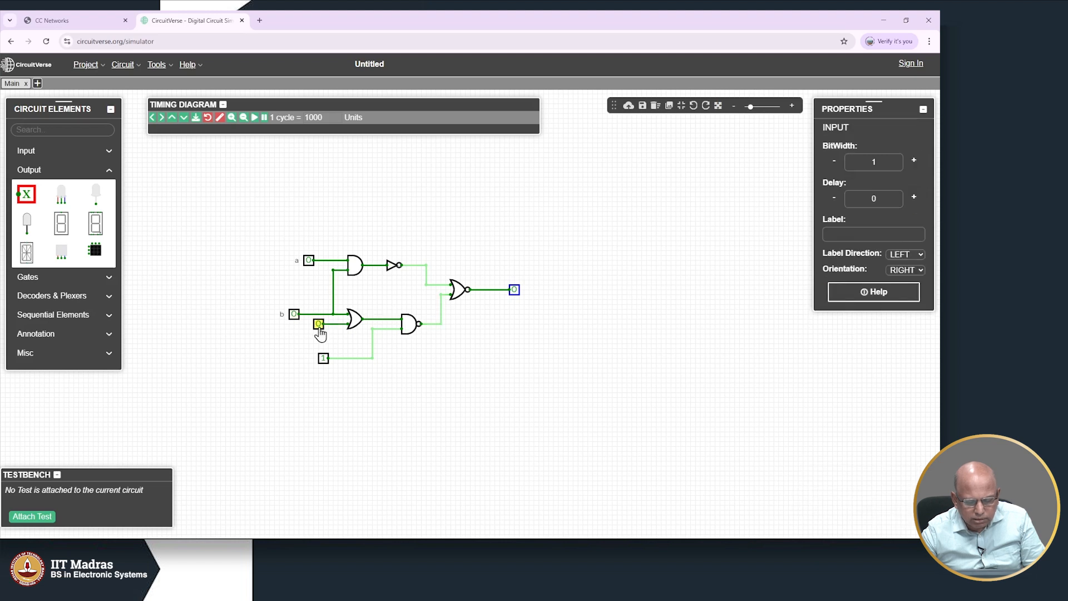
{"action": "left_click", "coordinate": [826, 234]}
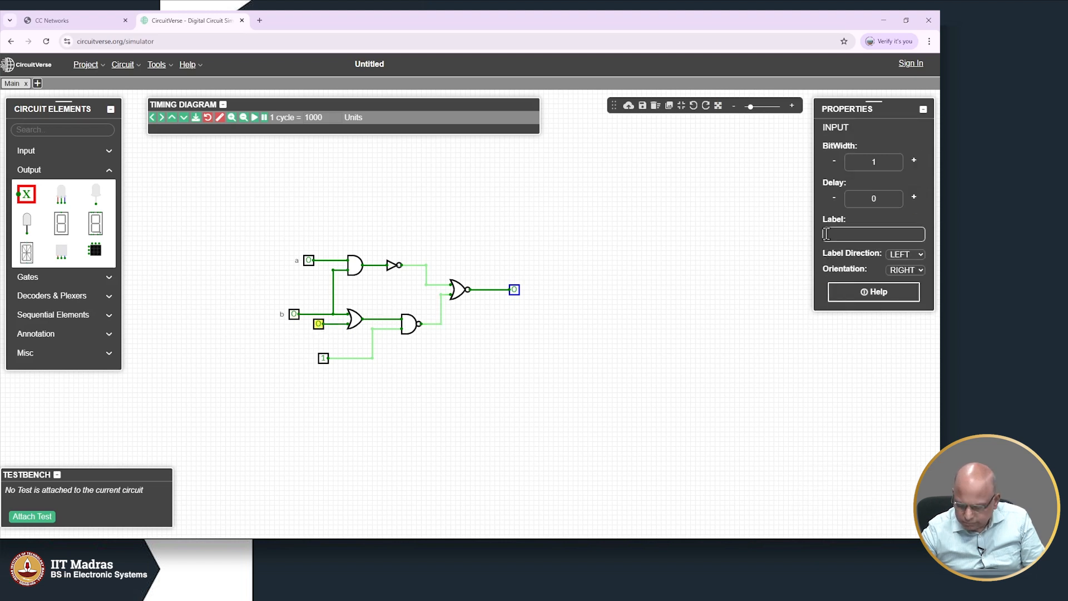
{"action": "type", "text": "c"}
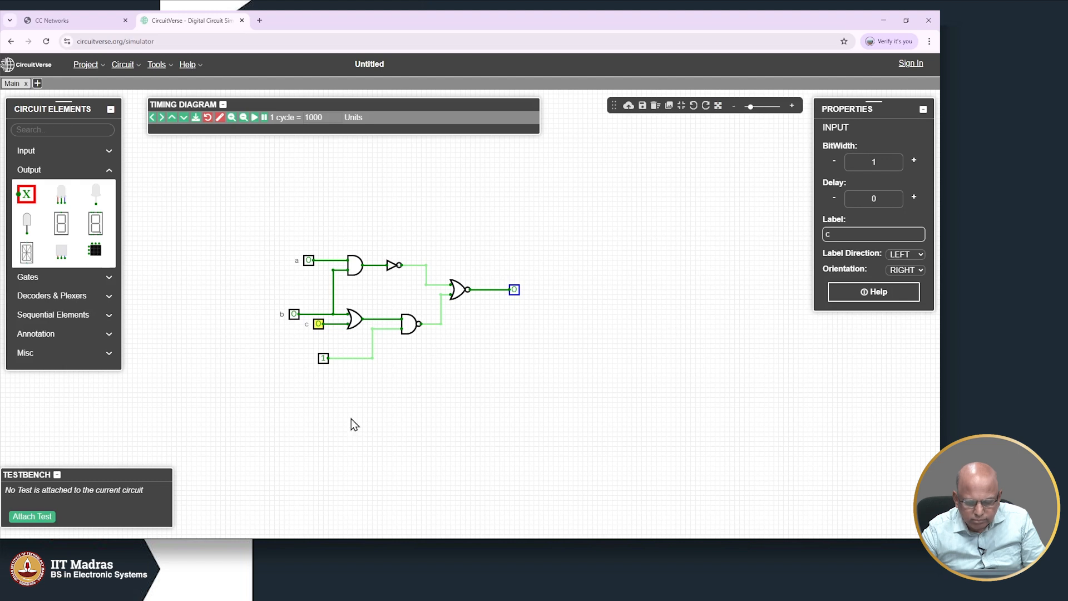
{"action": "left_click", "coordinate": [275, 433]}
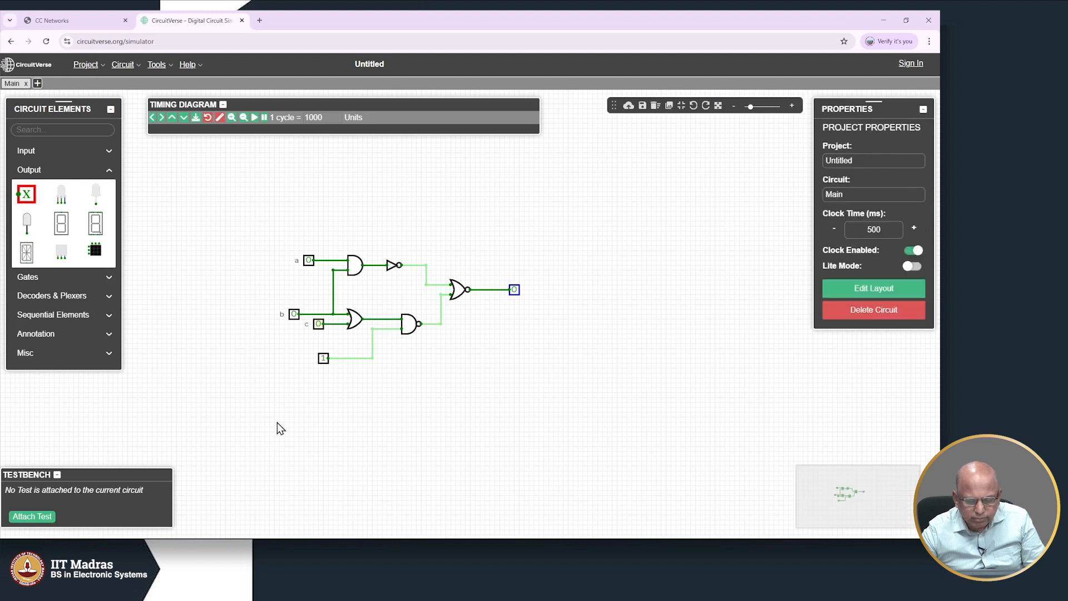
Step: Switch the input element feeding the NAND gate to 0 and label it d
{"action": "left_click", "coordinate": [323, 361]}
{"action": "left_click", "coordinate": [838, 236]}
{"action": "type", "text": "d"}
{"action": "left_click", "coordinate": [740, 418]}
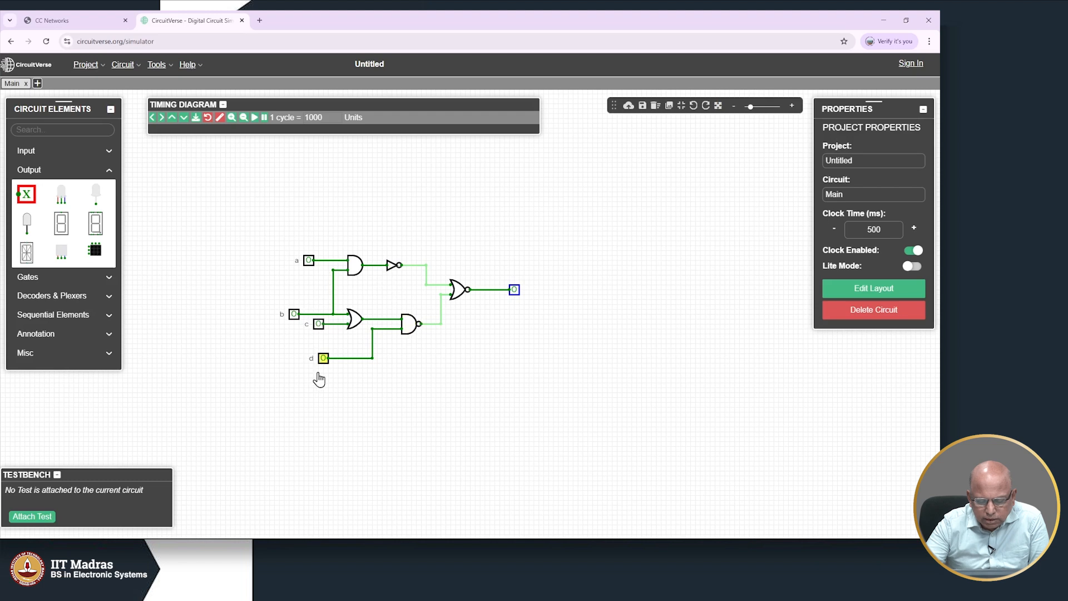
{"action": "left_click_drag", "start_coordinate": [366, 349], "coordinate": [371, 351]}
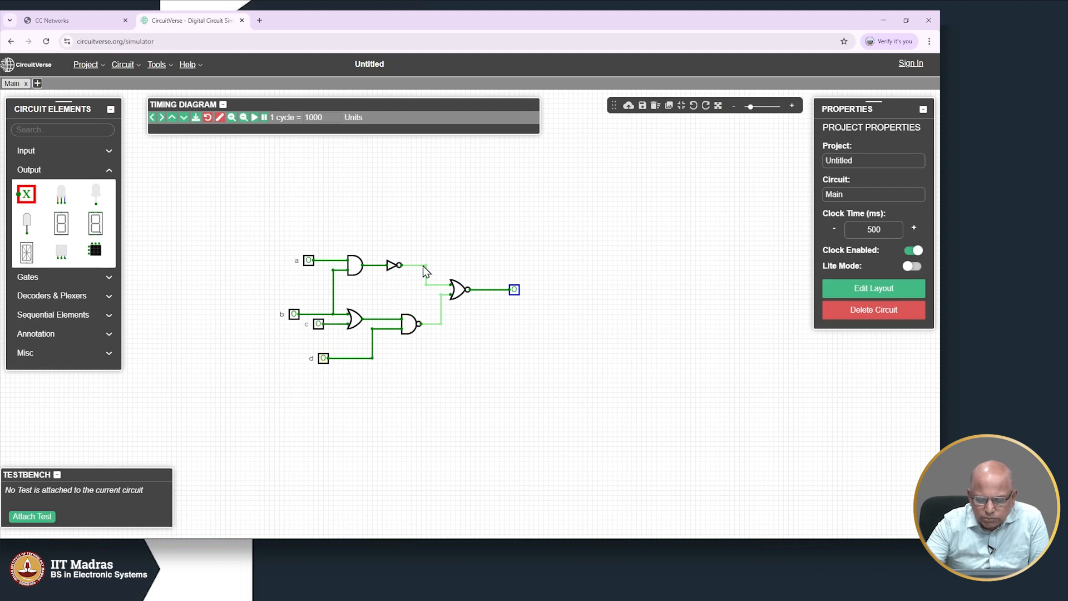
Step: Replace the OR gate's wire into the NAND gate with a Power element connected to the NAND's upper input
{"action": "mouse_move", "coordinate": [426, 267]}
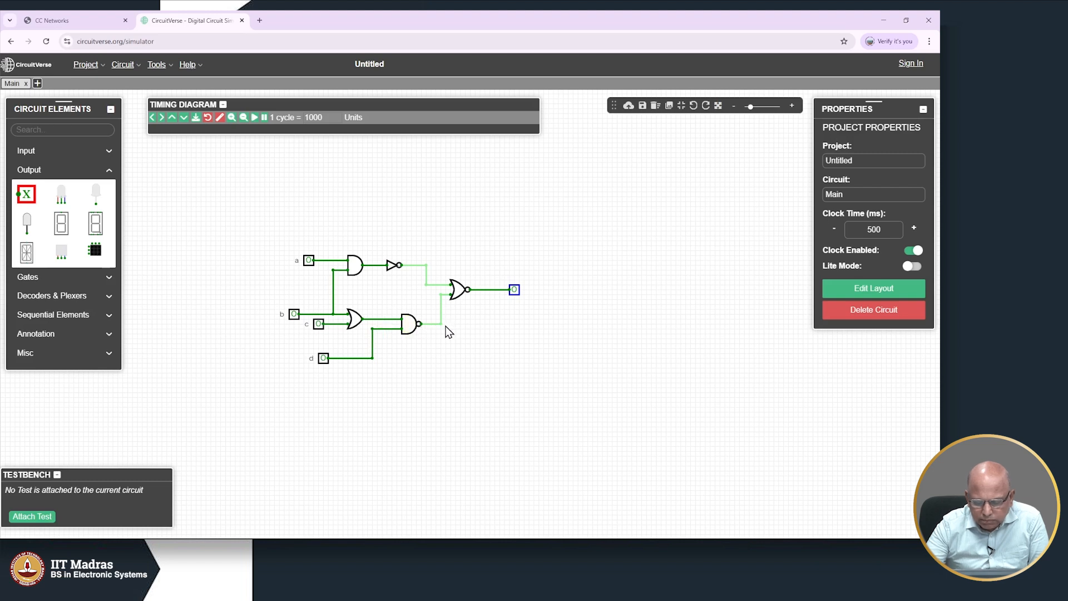
{"action": "mouse_move", "coordinate": [441, 325]}
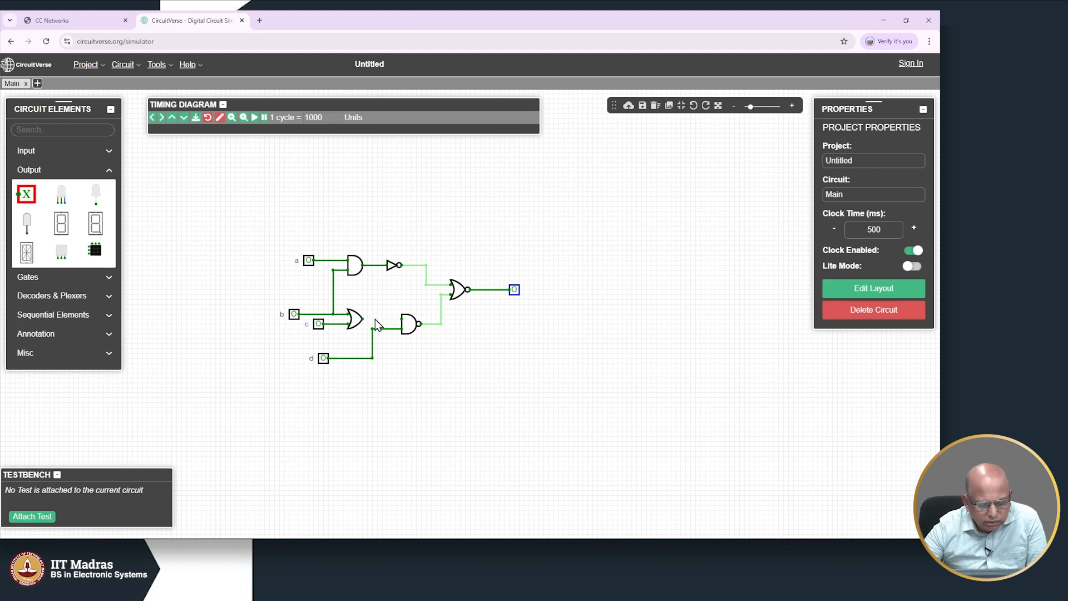
{"action": "left_click", "coordinate": [110, 155]}
{"action": "left_click", "coordinate": [96, 174]}
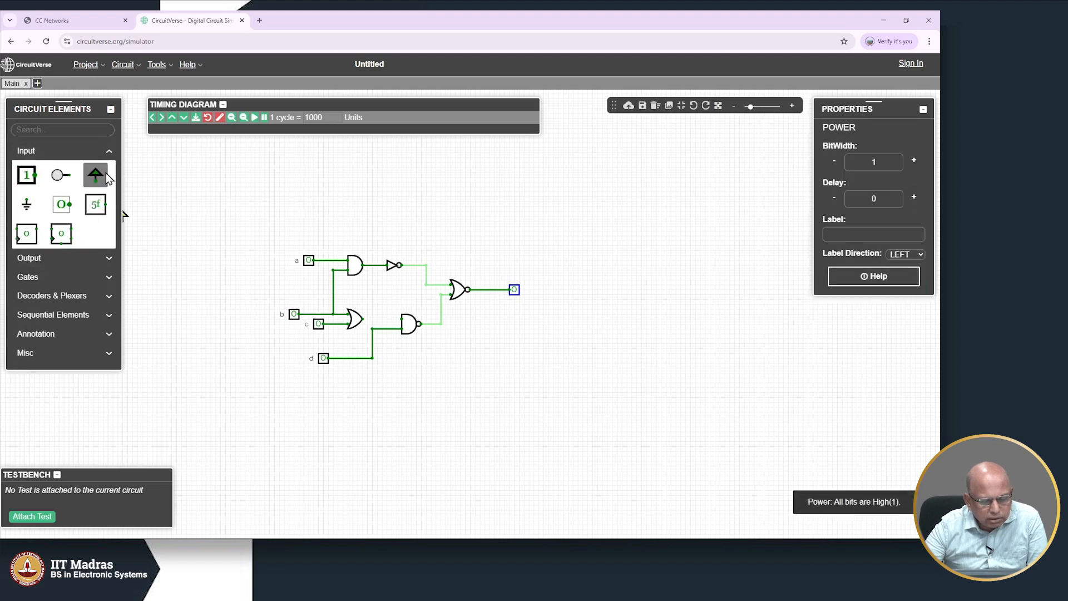
{"action": "left_click", "coordinate": [385, 316]}
{"action": "mouse_move", "coordinate": [402, 320]}
{"action": "left_mouse_down"}
{"action": "mouse_move", "coordinate": [379, 319]}
{"action": "mouse_move", "coordinate": [387, 313]}
{"action": "left_mouse_up"}
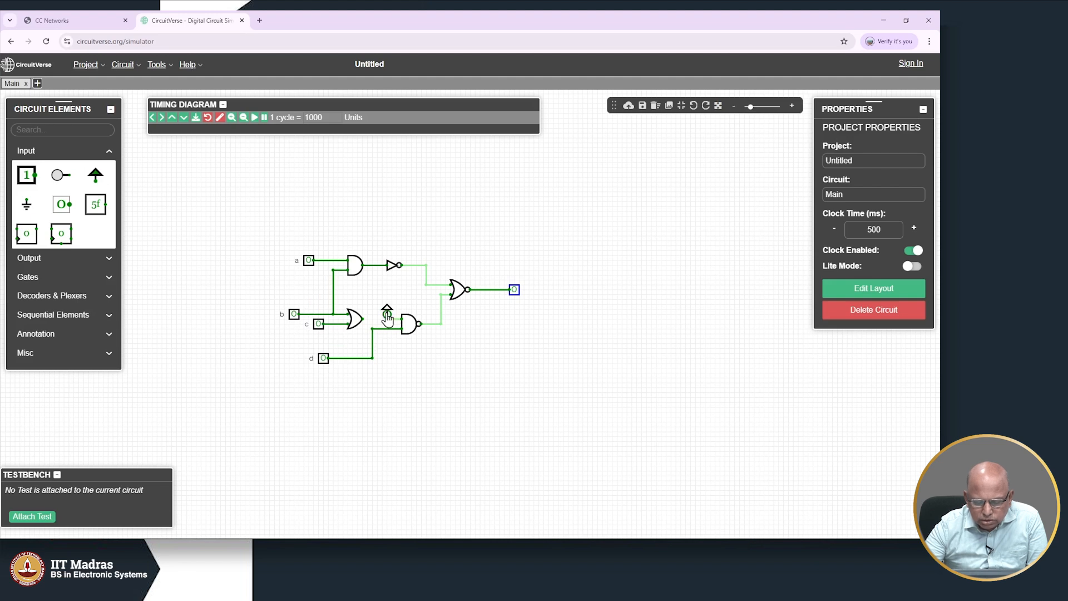
{"action": "left_click", "coordinate": [388, 315]}
{"action": "left_click", "coordinate": [385, 328]}
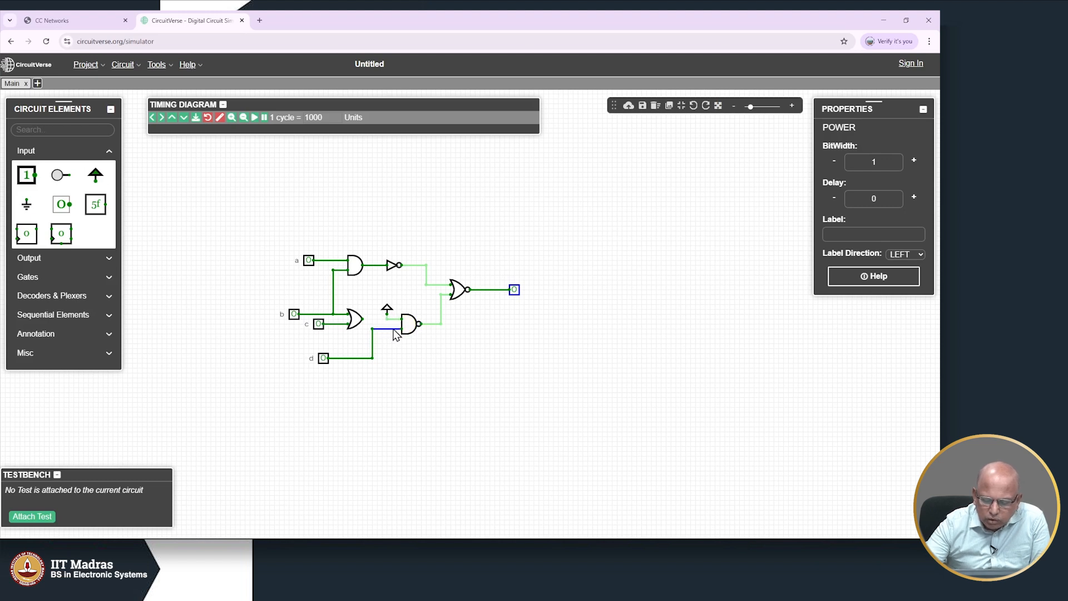
Step: Switch input d to 1 to test the NAND gate's response
{"action": "left_click", "coordinate": [324, 361]}
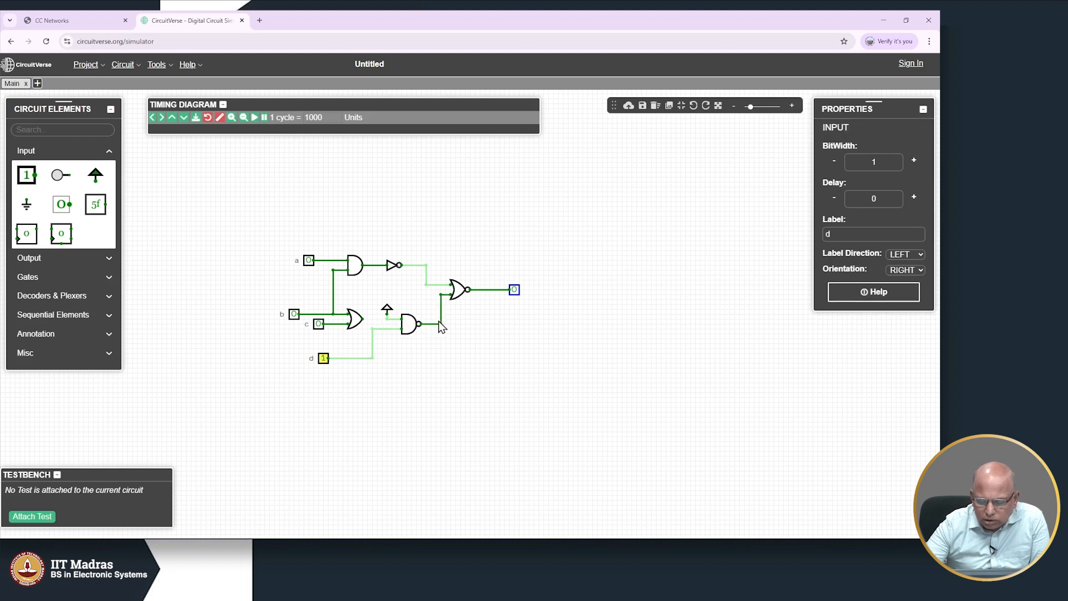
{"action": "mouse_move", "coordinate": [441, 327]}
Step: Label the circuit's output element out
{"action": "mouse_move", "coordinate": [514, 297]}
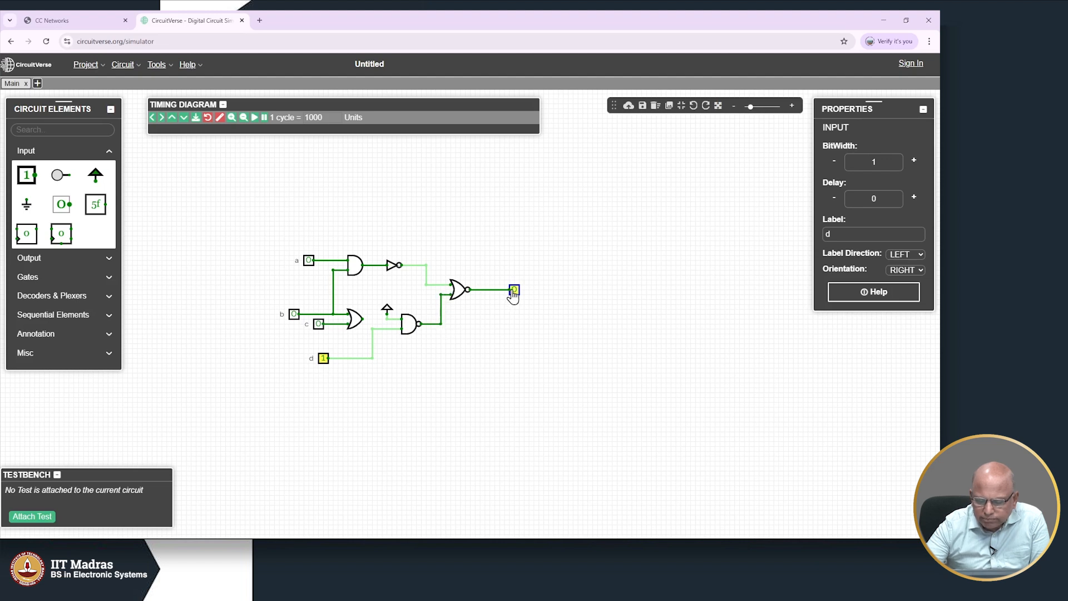
{"action": "left_click", "coordinate": [514, 295]}
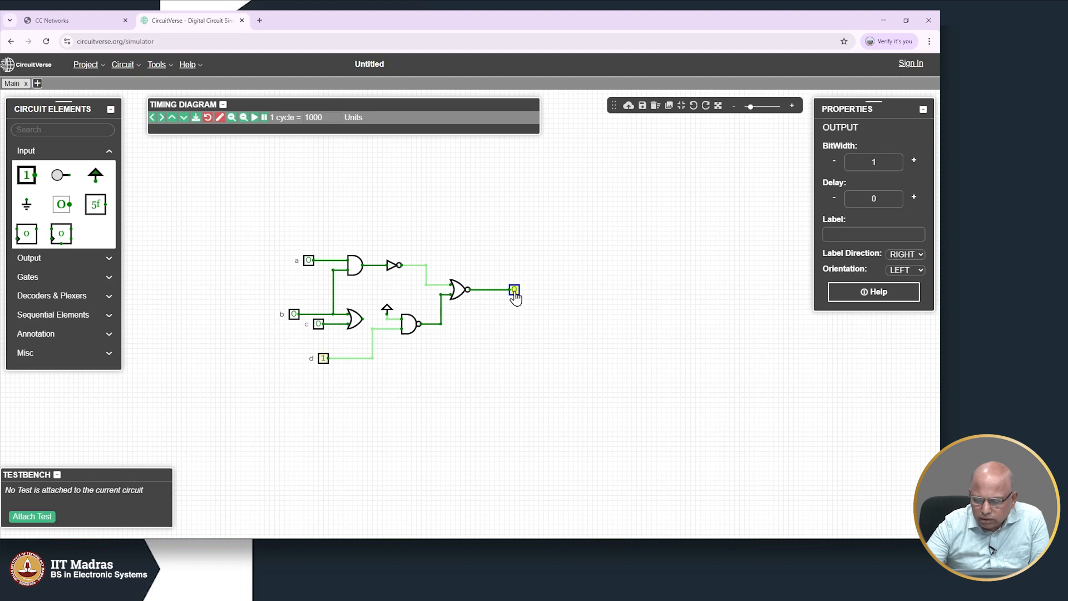
{"action": "left_click", "coordinate": [835, 233]}
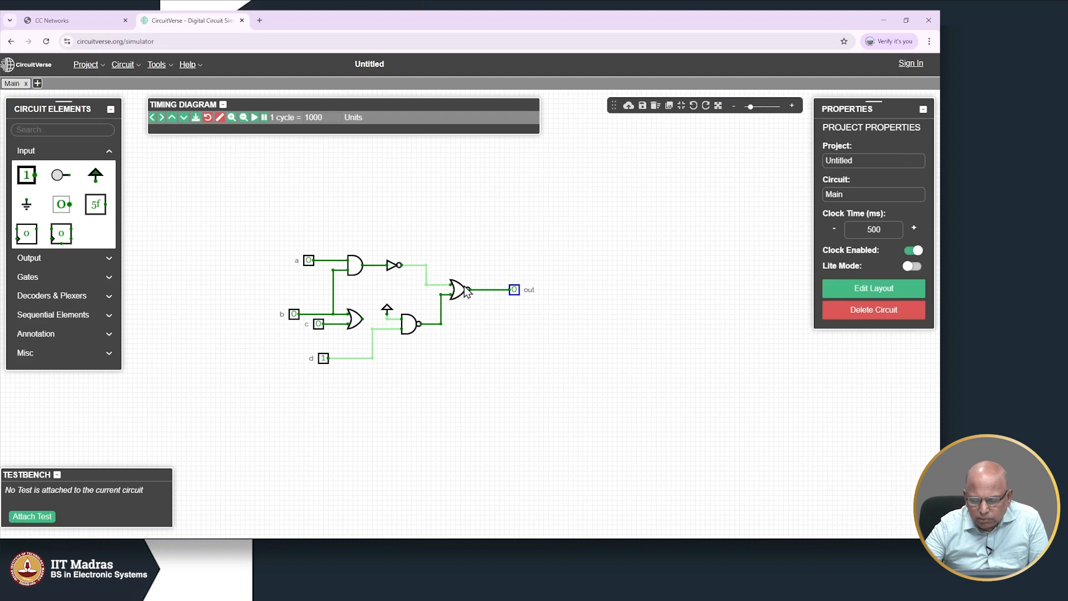
Step: Toggle input a while b is 0, then set both a and b to 1 to test the output with the Power element connected
{"action": "left_click", "coordinate": [309, 263]}
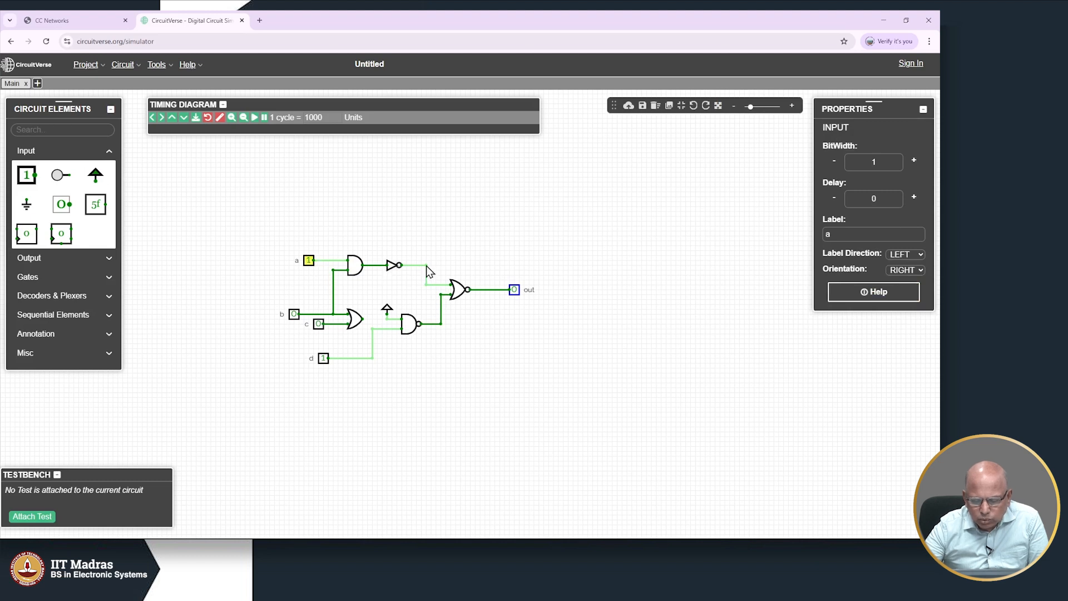
{"action": "mouse_move", "coordinate": [426, 286]}
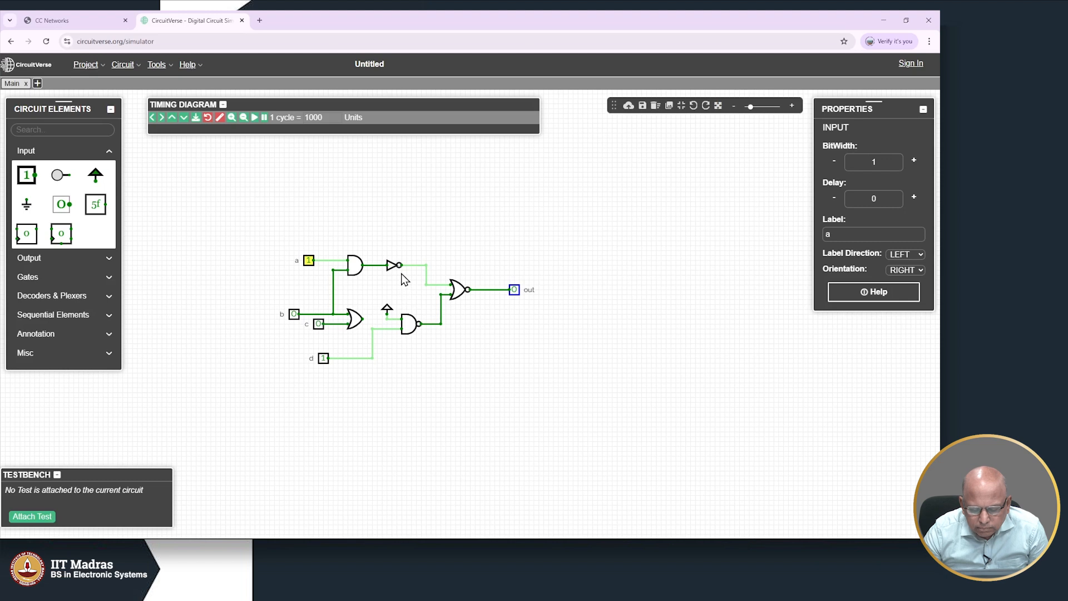
{"action": "left_click", "coordinate": [309, 261]}
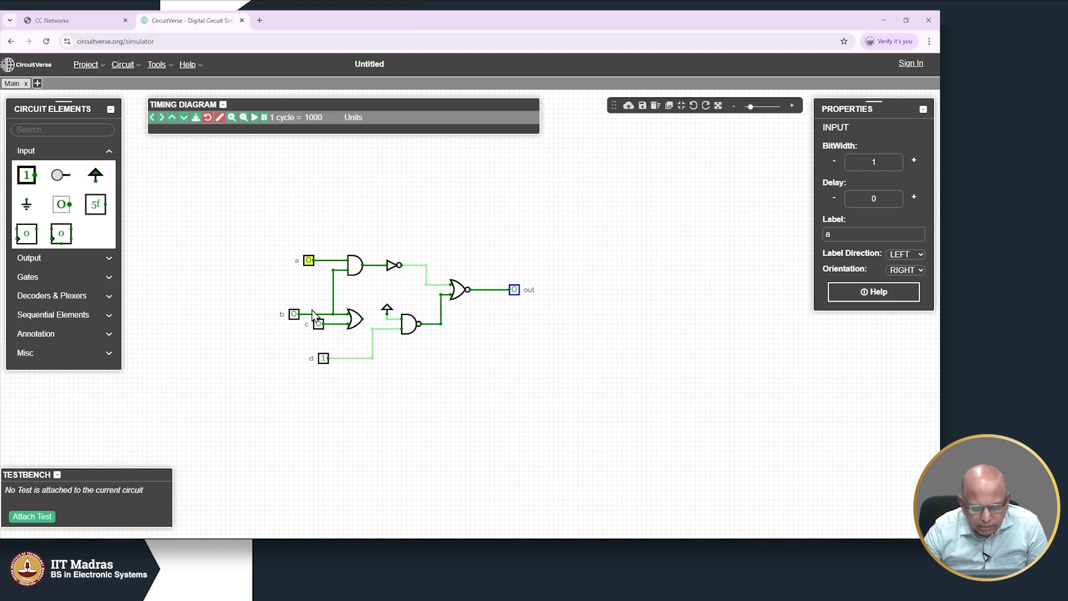
{"action": "left_click", "coordinate": [308, 261]}
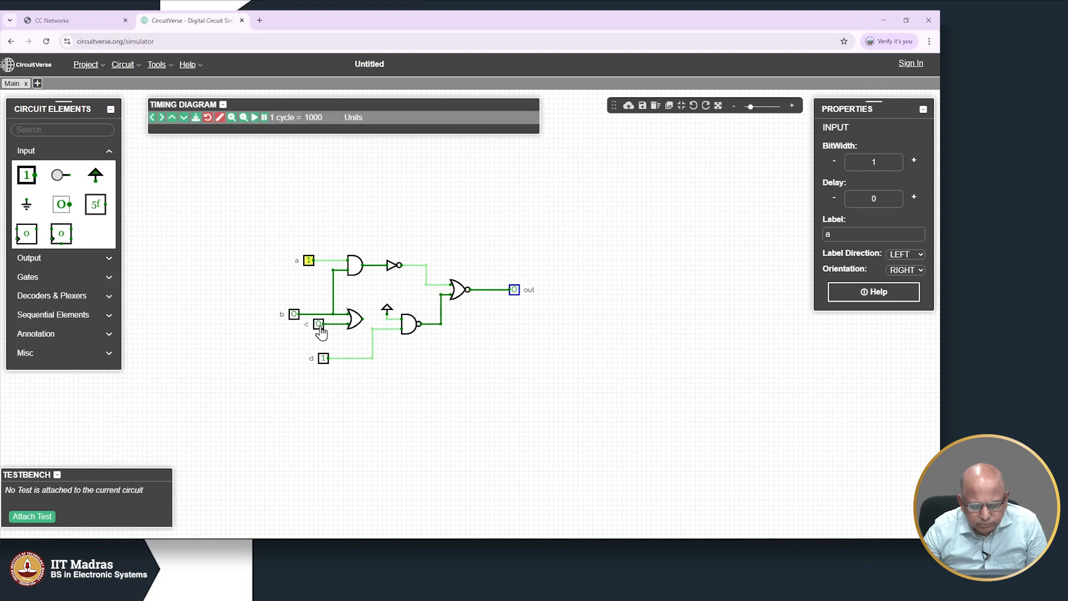
{"action": "left_click", "coordinate": [294, 315]}
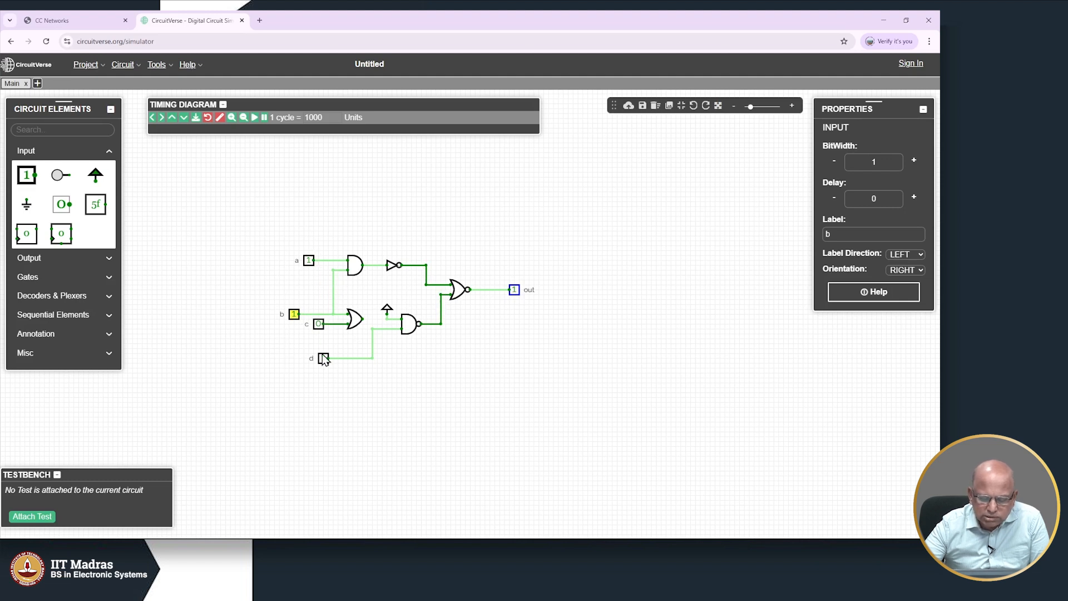
Step: Delete the Power element and reconnect the OR gate's output to the NAND gate's upper input
{"action": "left_click", "coordinate": [388, 314]}
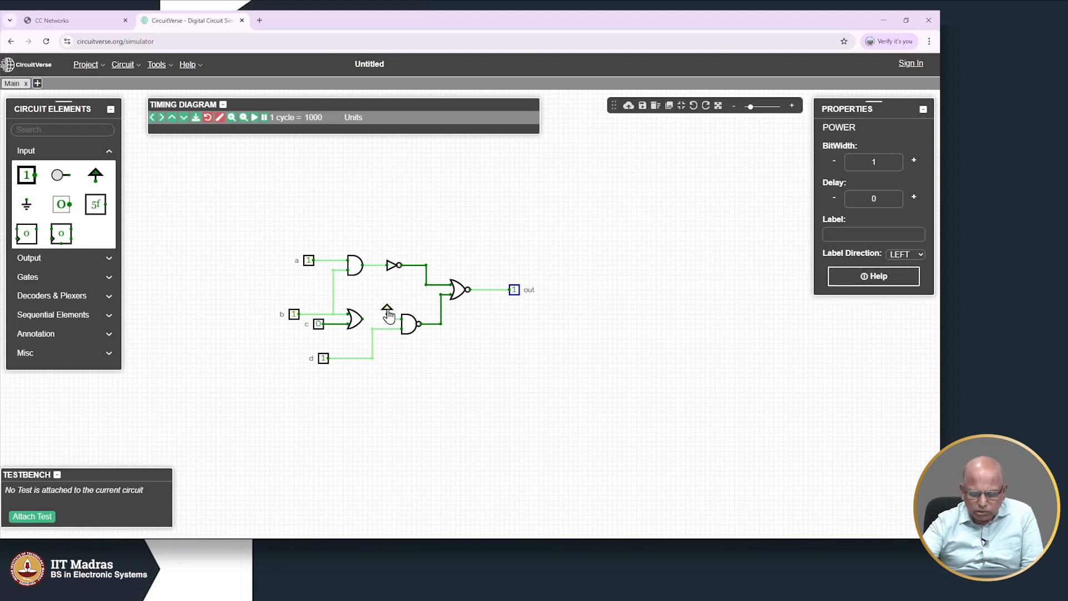
{"action": "left_click", "coordinate": [389, 310]}
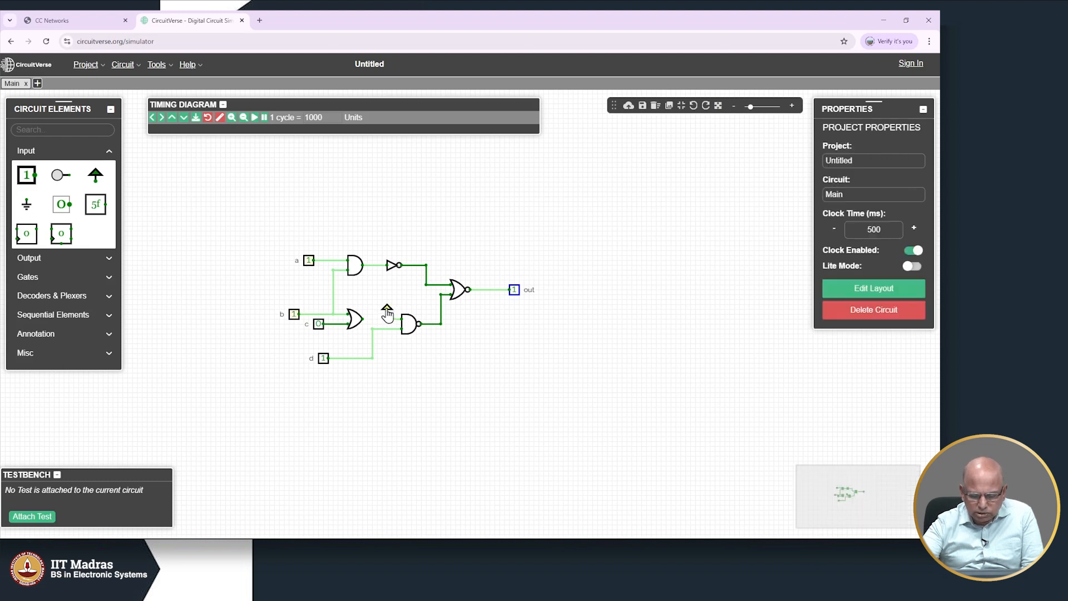
{"action": "left_click", "coordinate": [388, 313]}
{"action": "key", "text": "Delete"}
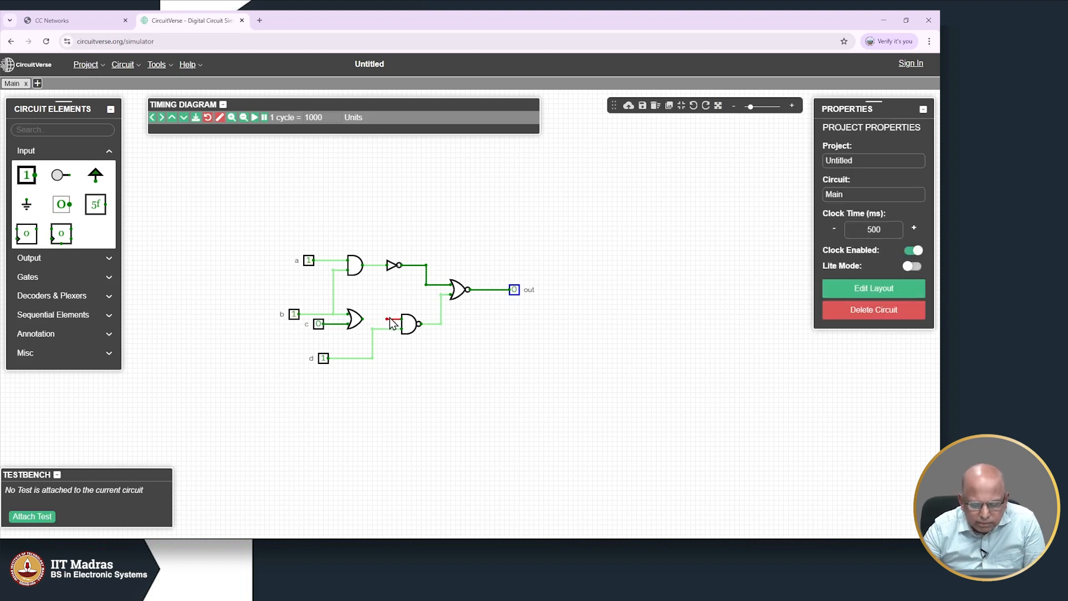
{"action": "left_click_drag", "start_coordinate": [387, 319], "coordinate": [359, 318]}
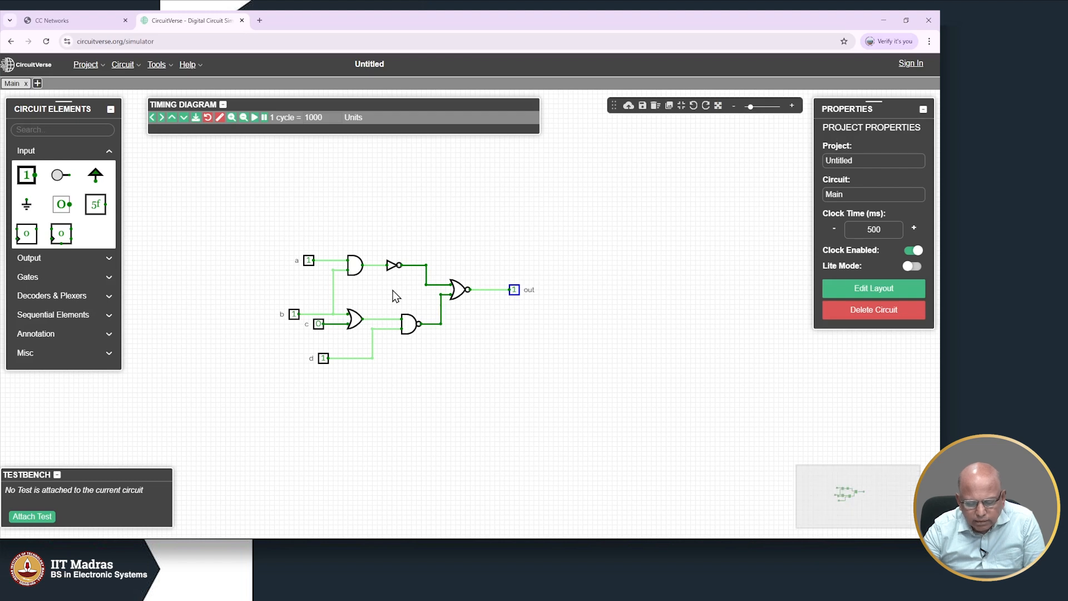
Step: Set inputs a, b, c and d all to 0
{"action": "left_click", "coordinate": [309, 261]}
{"action": "left_click", "coordinate": [294, 315]}
{"action": "left_click", "coordinate": [319, 325]}
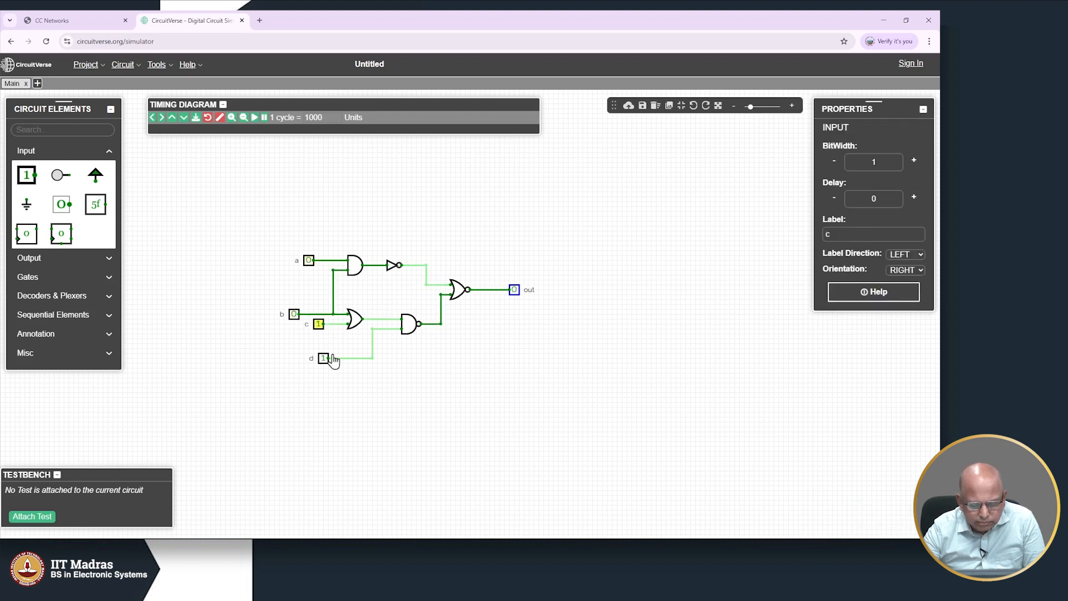
{"action": "left_click", "coordinate": [324, 358]}
{"action": "left_click", "coordinate": [320, 326]}
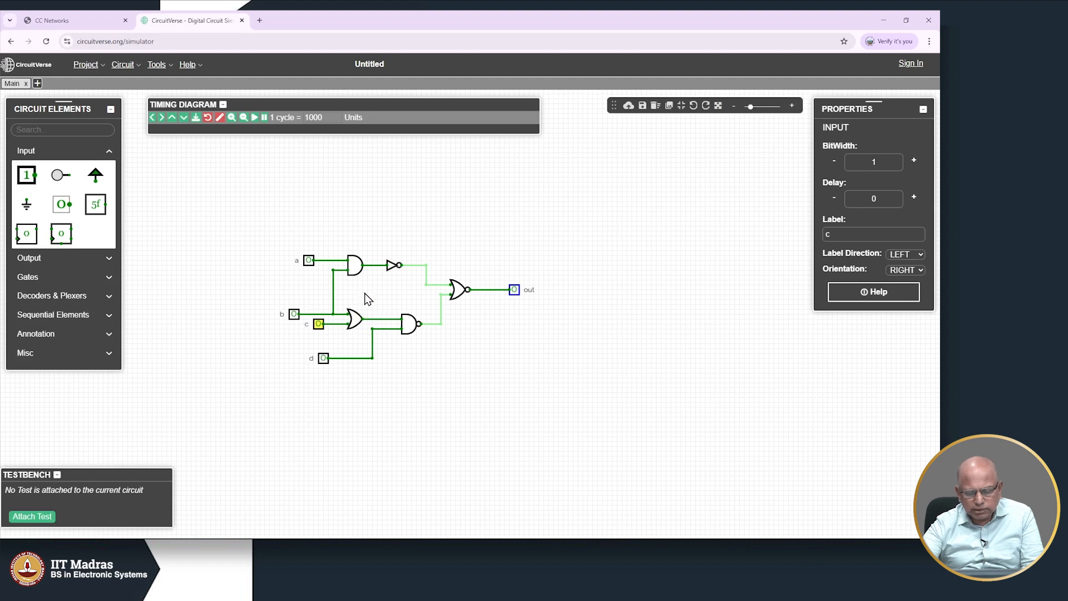
Step: Replace the wire between the OR and NAND gates with a Ground element connected to the NAND's upper input
{"action": "left_click", "coordinate": [381, 320]}
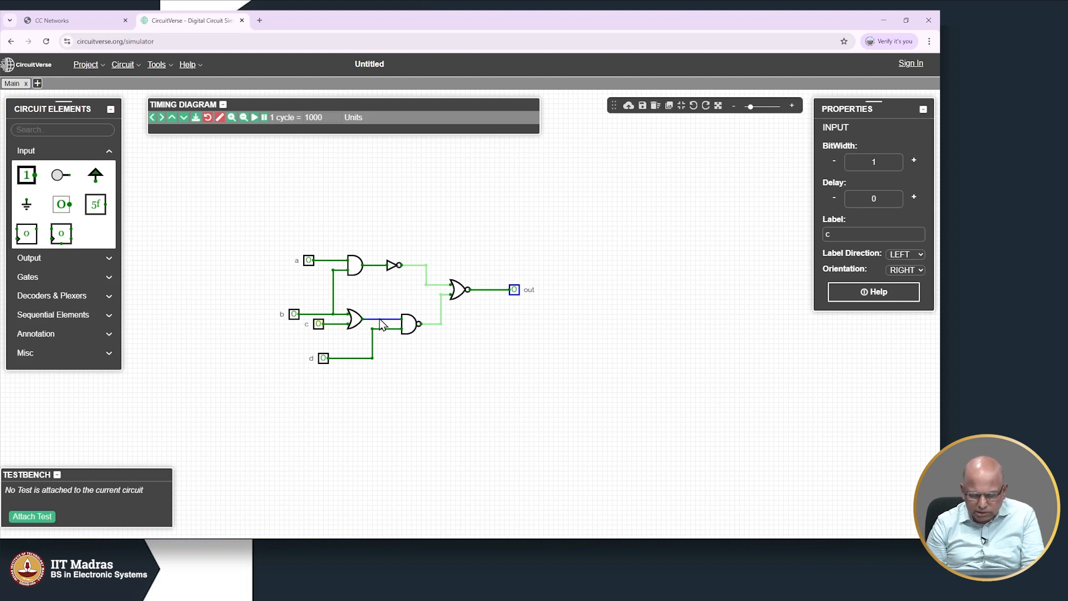
{"action": "key", "text": "Delete"}
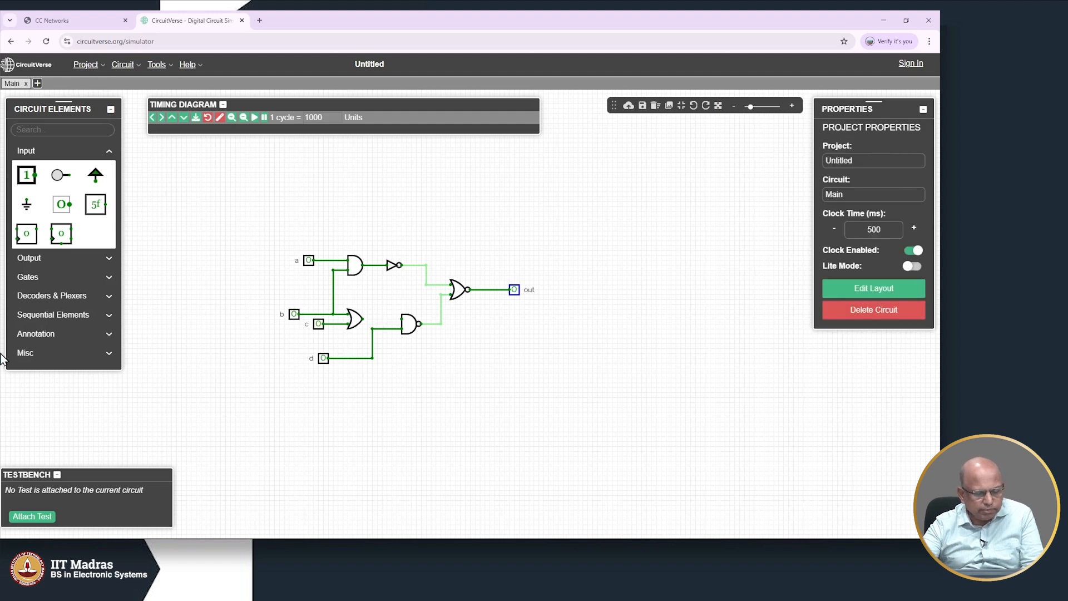
{"action": "left_click", "coordinate": [29, 202]}
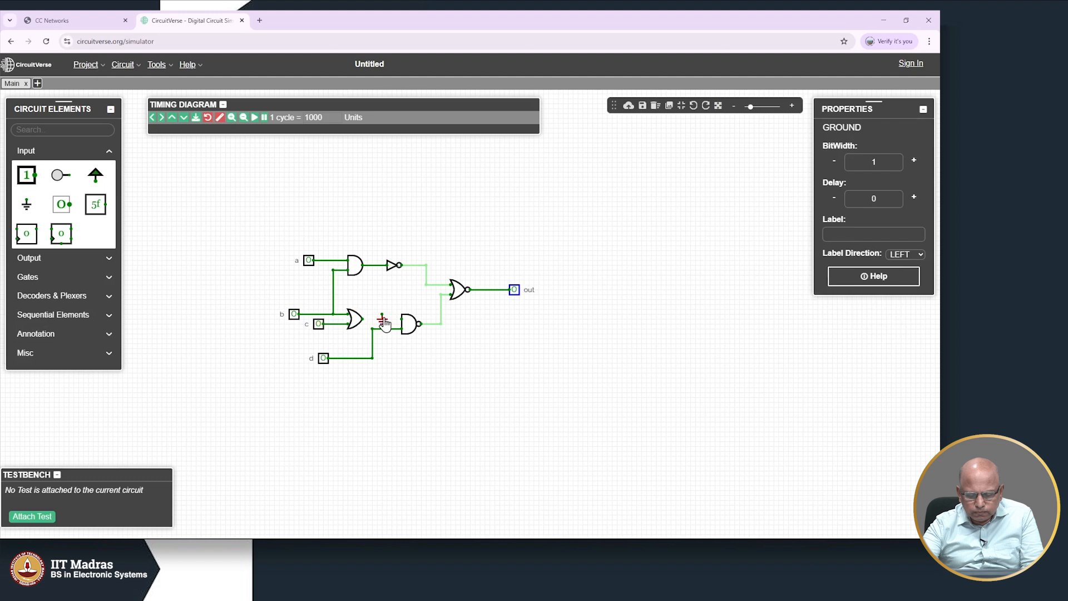
{"action": "left_click", "coordinate": [382, 320]}
{"action": "left_click", "coordinate": [395, 321]}
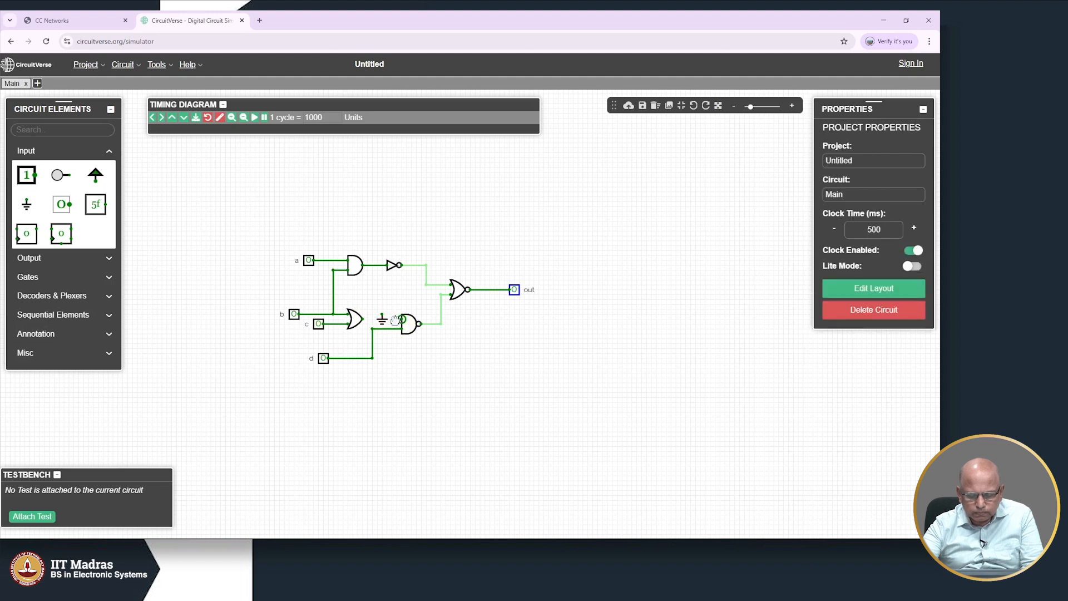
{"action": "left_click_drag", "start_coordinate": [386, 322], "coordinate": [372, 306]}
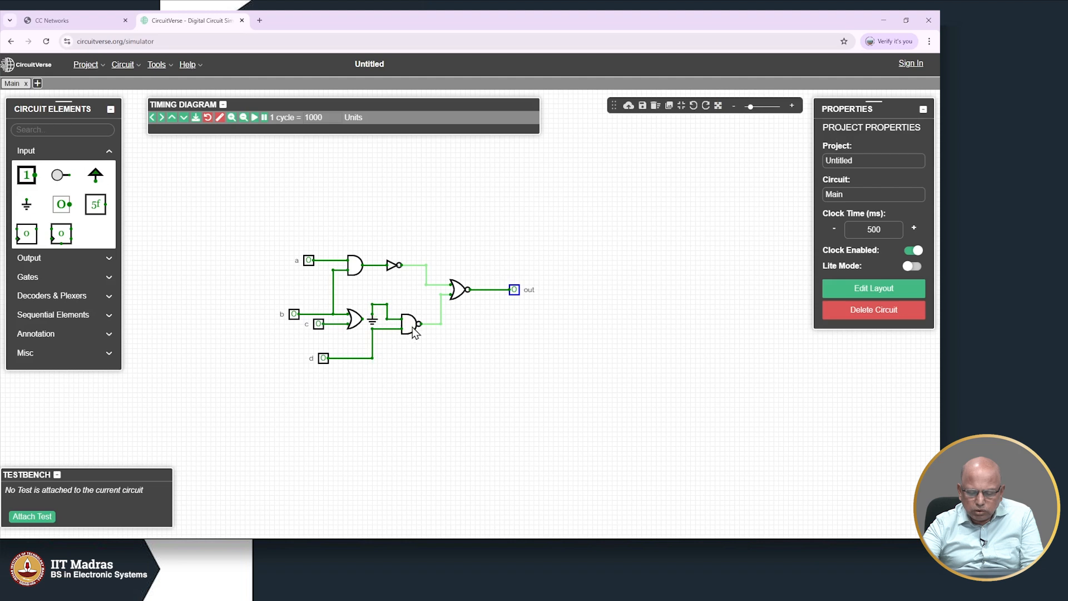
Step: Set inputs d, a and b to 1 to test the output with the NAND's upper input grounded
{"action": "left_click", "coordinate": [323, 359]}
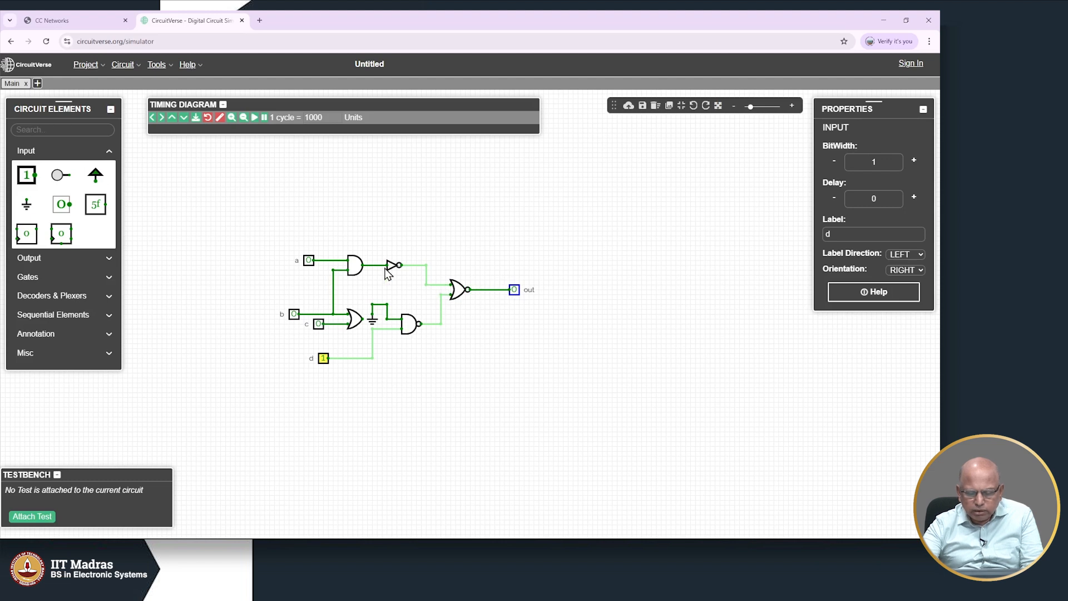
{"action": "left_click", "coordinate": [309, 260]}
{"action": "left_click", "coordinate": [295, 314]}
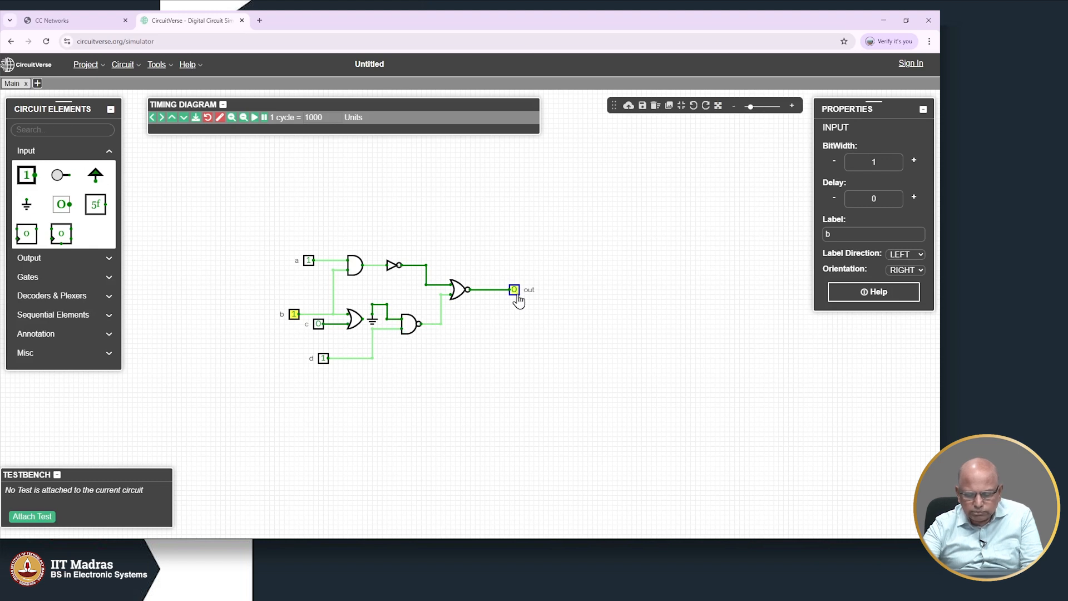
Step: Delete the Ground element and join the OR gate's output to the leftover wire into the NAND's upper input
{"action": "left_click", "coordinate": [373, 325]}
{"action": "key", "text": "Delete"}
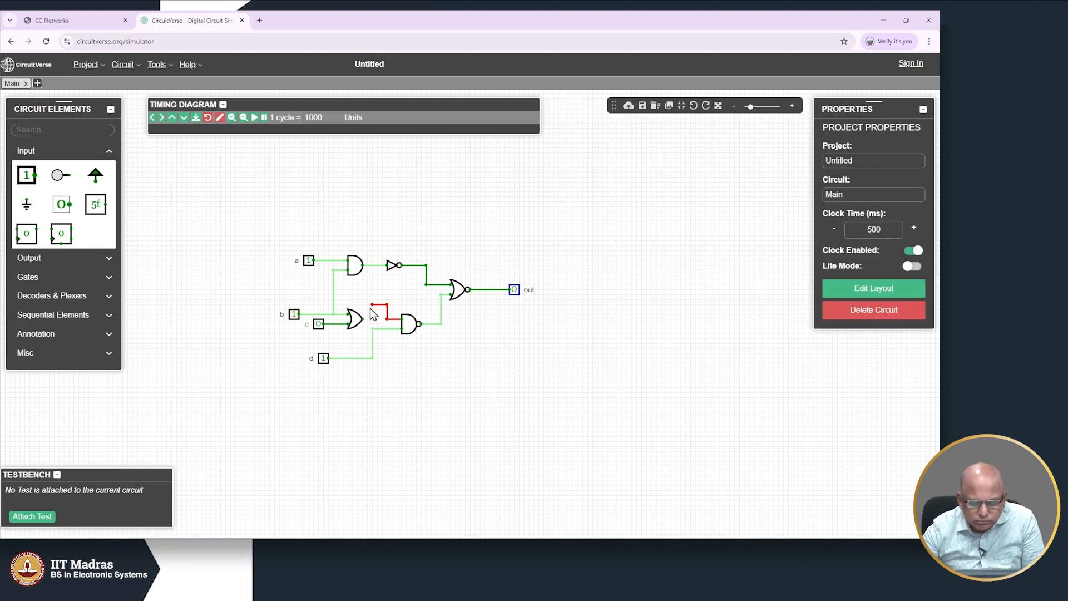
{"action": "left_click_drag", "start_coordinate": [373, 305], "coordinate": [372, 319]}
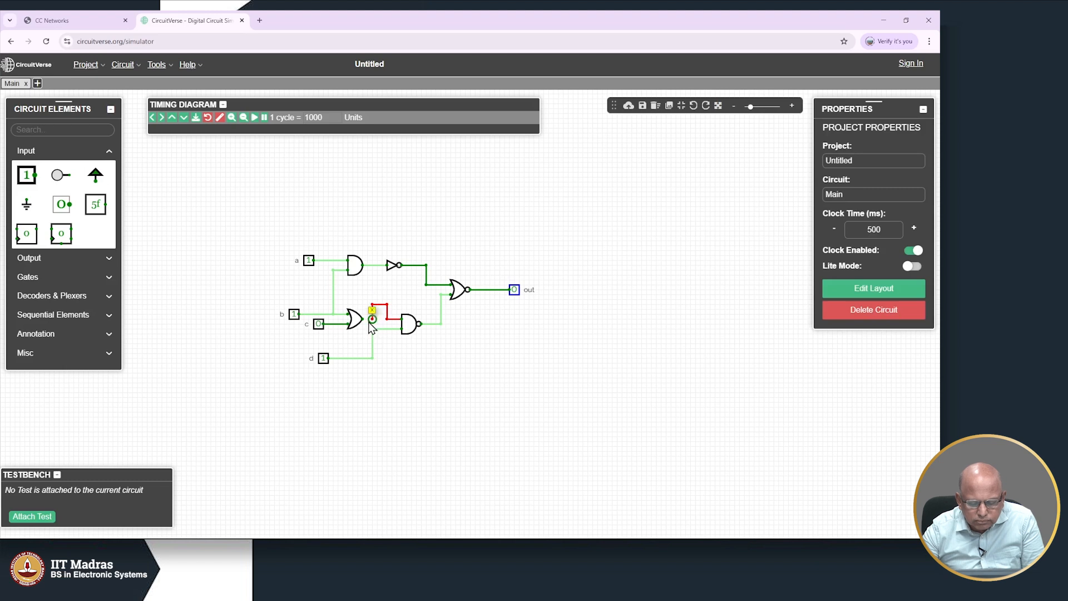
{"action": "left_click_drag", "start_coordinate": [363, 319], "coordinate": [372, 320]}
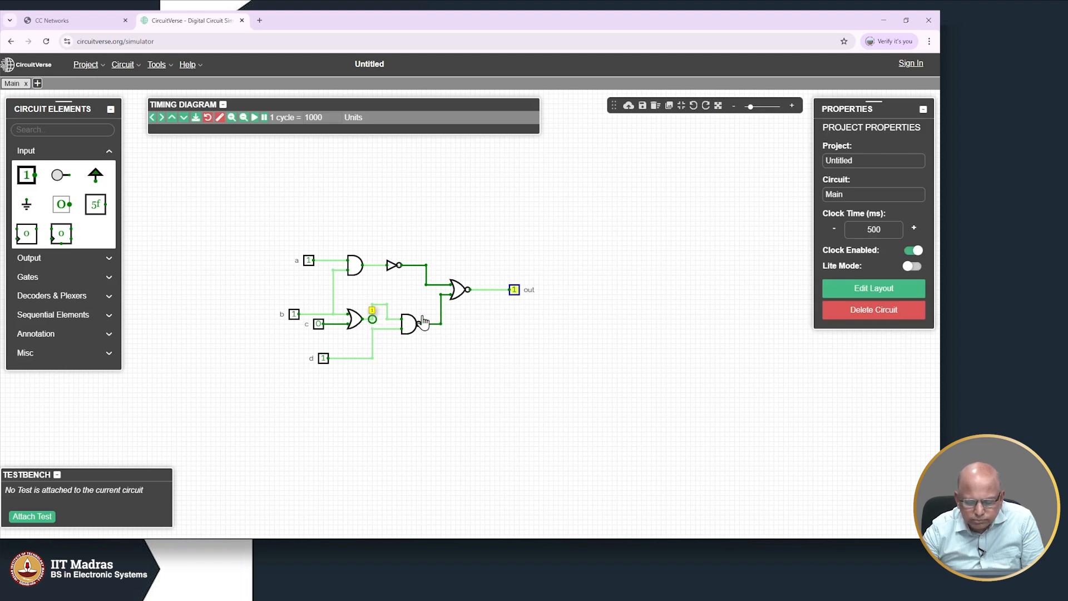
{"action": "left_click", "coordinate": [392, 358]}
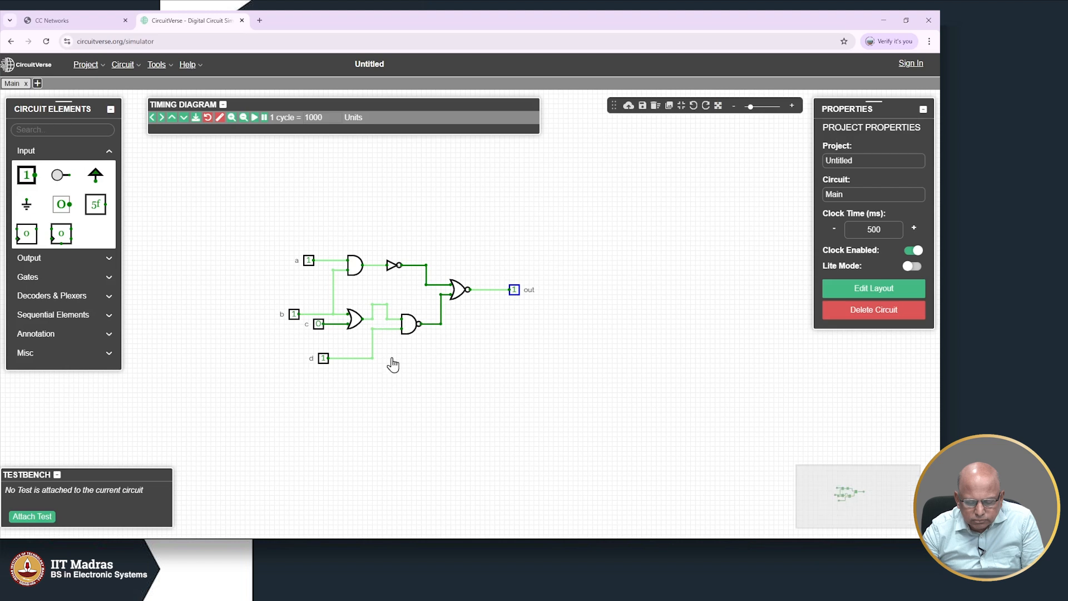
Step: Remove the wire segment between the OR and NAND gates and attach a Power element to the NAND's upper input line
{"action": "left_click", "coordinate": [384, 305]}
{"action": "key", "text": "Delete"}
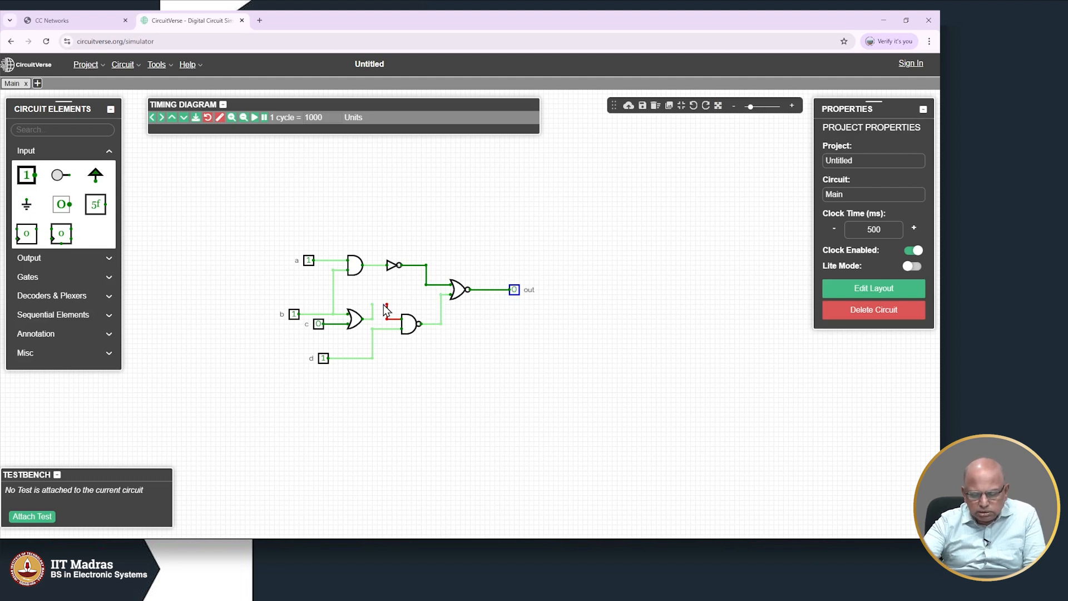
{"action": "left_click", "coordinate": [96, 184]}
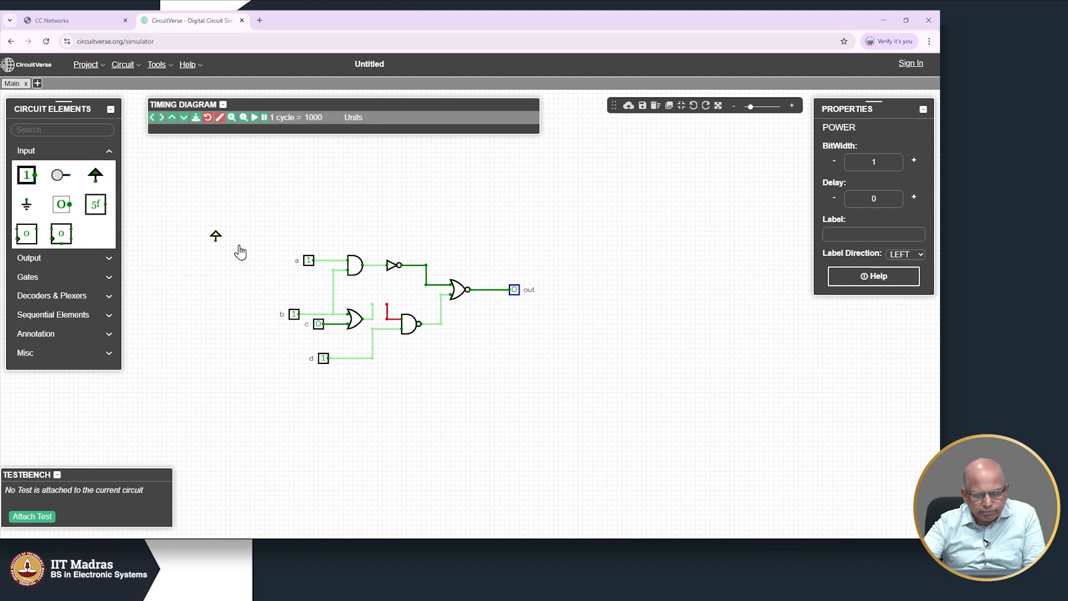
{"action": "left_click", "coordinate": [388, 309]}
{"action": "left_click", "coordinate": [464, 401]}
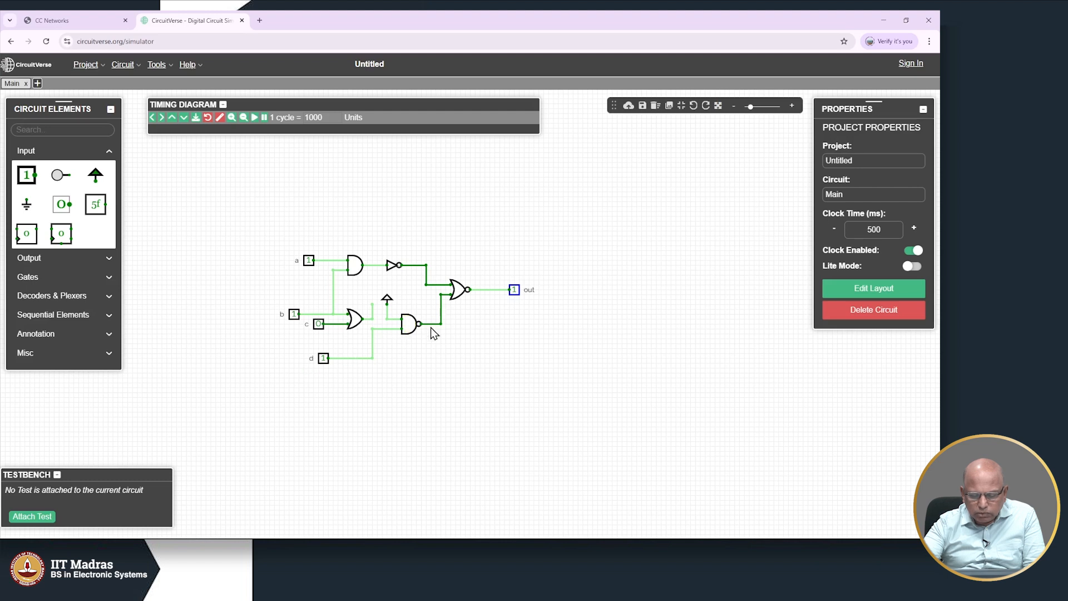
Step: Remove the Power element and wire the NAND's upper input straight back to the OR gate's output
{"action": "mouse_move", "coordinate": [440, 324]}
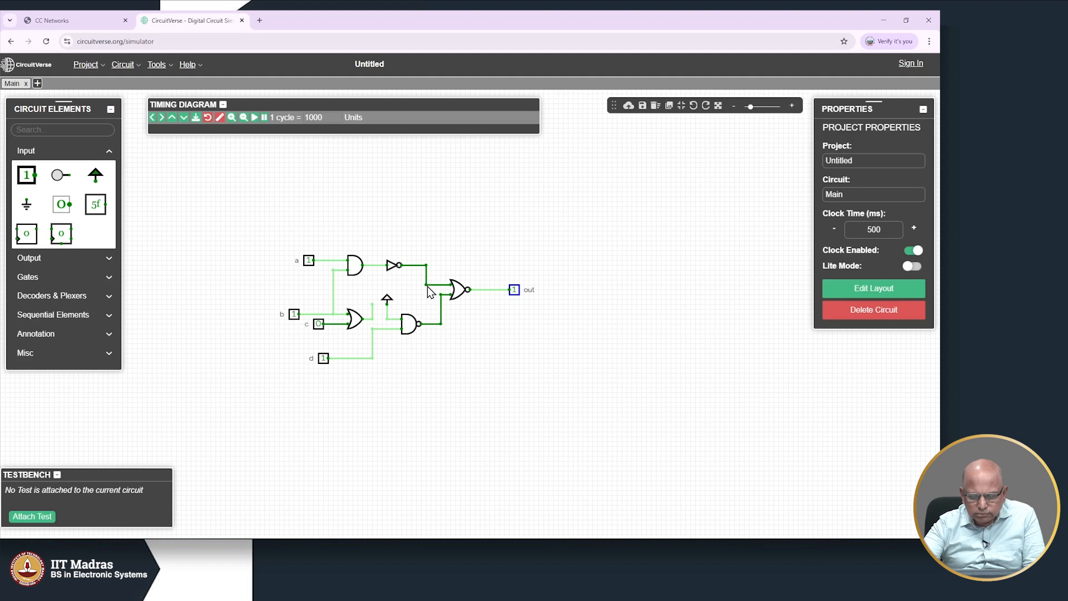
{"action": "left_click", "coordinate": [388, 301]}
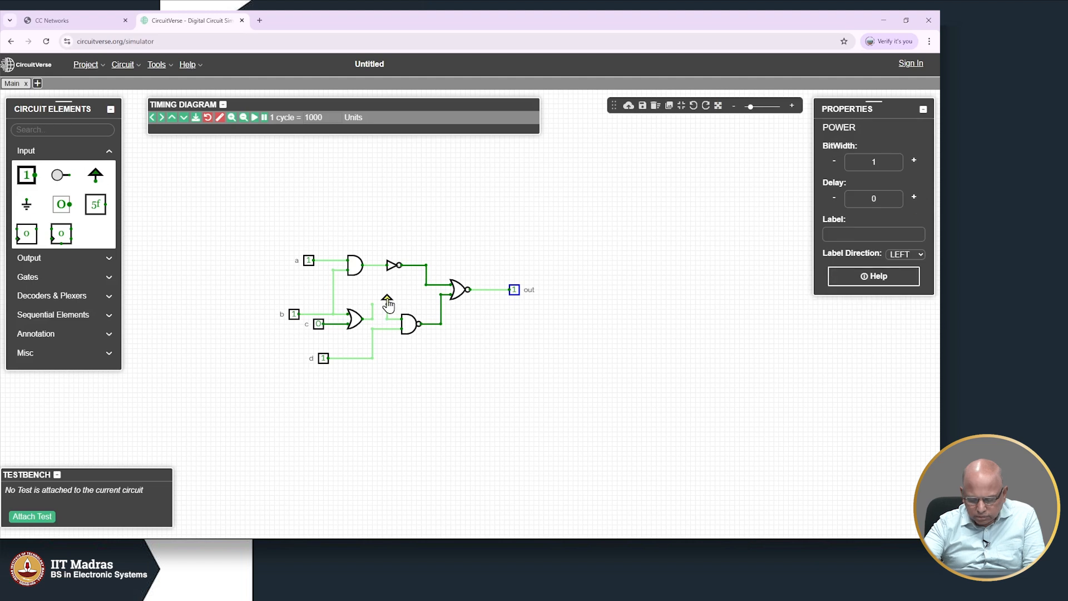
{"action": "key", "text": "Delete"}
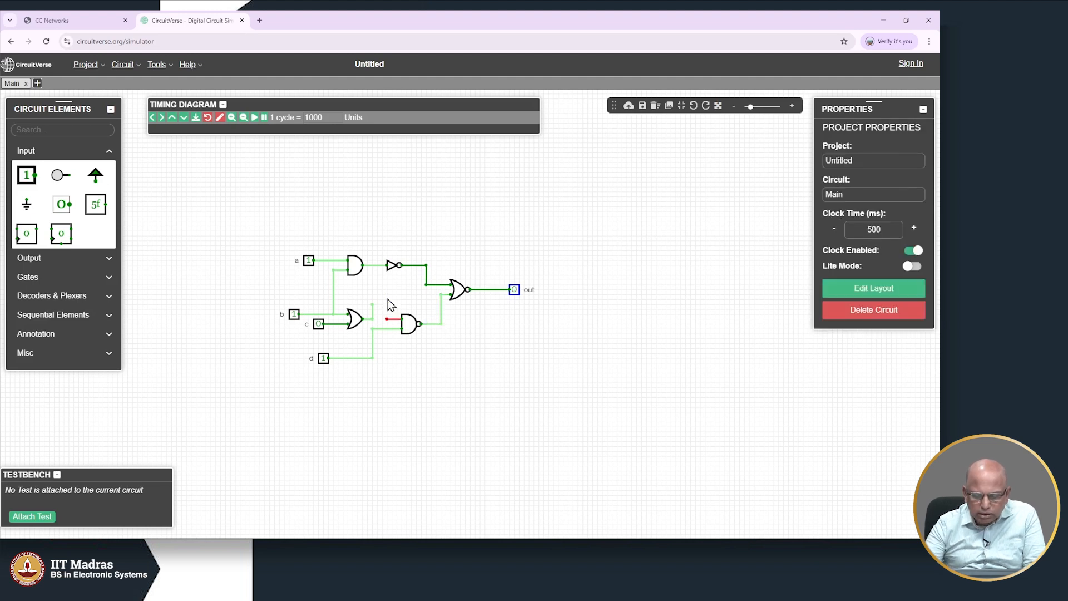
{"action": "left_click_drag", "start_coordinate": [387, 320], "coordinate": [372, 320]}
{"action": "left_click", "coordinate": [392, 362]}
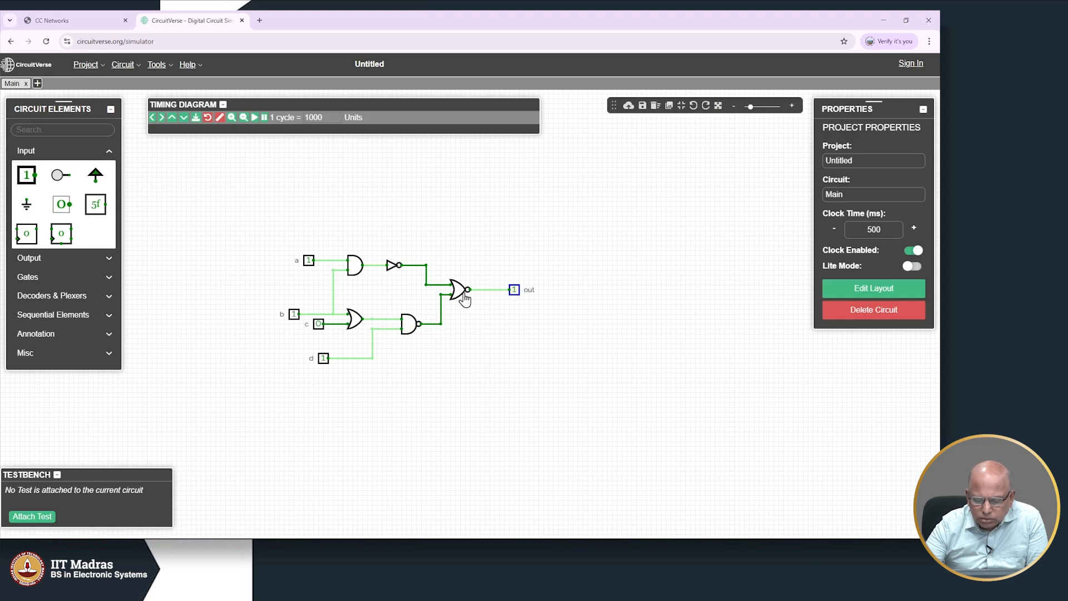
Step: Toggle input d repeatedly between 0 and 1 with a and b at 1 and c at 0 to check the output, ending with d at 1
{"action": "left_click", "coordinate": [324, 359]}
{"action": "left_click", "coordinate": [323, 358]}
{"action": "left_click", "coordinate": [323, 359]}
{"action": "left_click", "coordinate": [323, 359]}
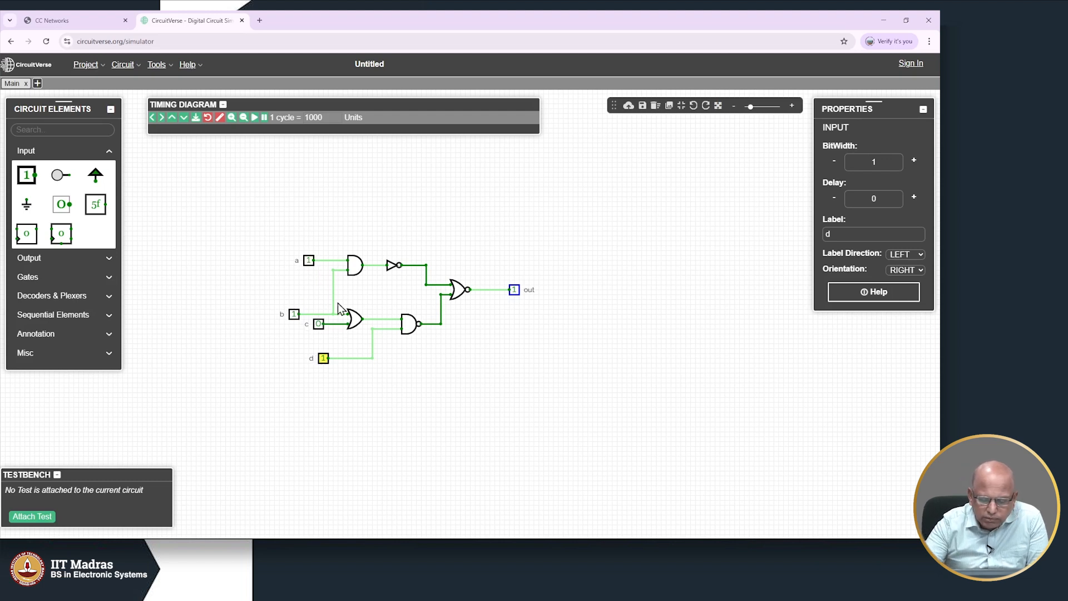
{"action": "mouse_move", "coordinate": [424, 268]}
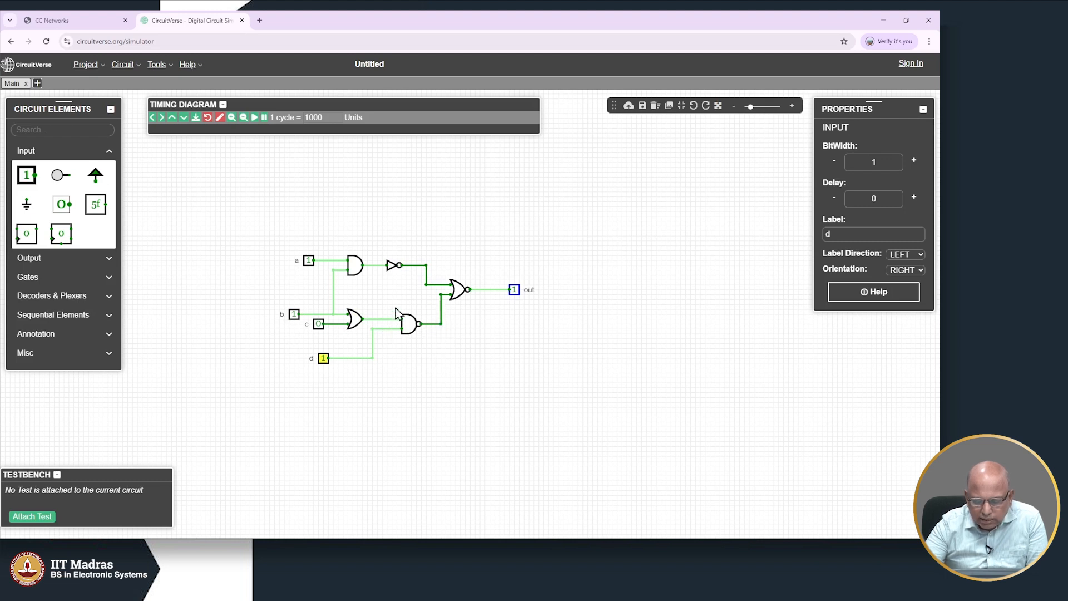
{"action": "mouse_move", "coordinate": [441, 320]}
{"action": "mouse_move", "coordinate": [425, 294]}
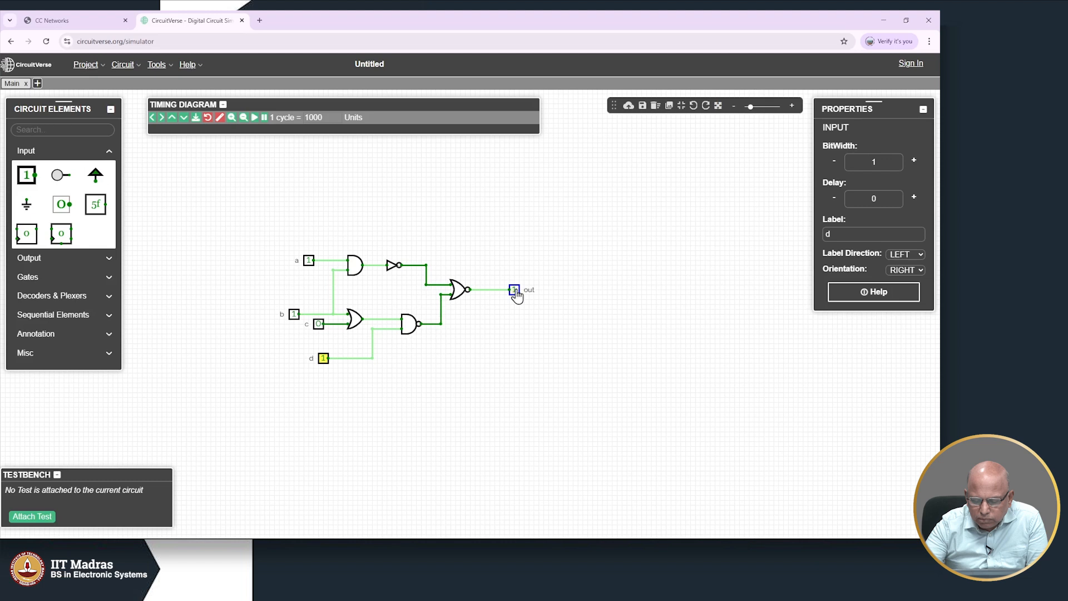
{"action": "left_click", "coordinate": [323, 359]}
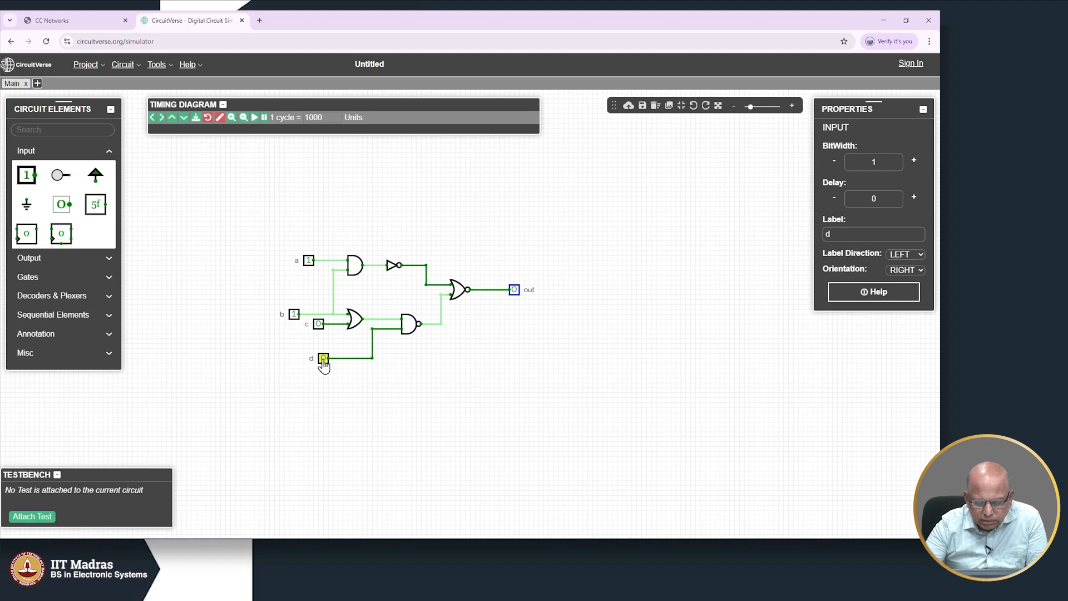
{"action": "left_click", "coordinate": [323, 359]}
{"action": "left_click", "coordinate": [324, 358]}
{"action": "left_click", "coordinate": [323, 359]}
{"action": "left_click", "coordinate": [323, 359]}
{"action": "left_click", "coordinate": [324, 358]}
{"action": "left_click", "coordinate": [324, 359]}
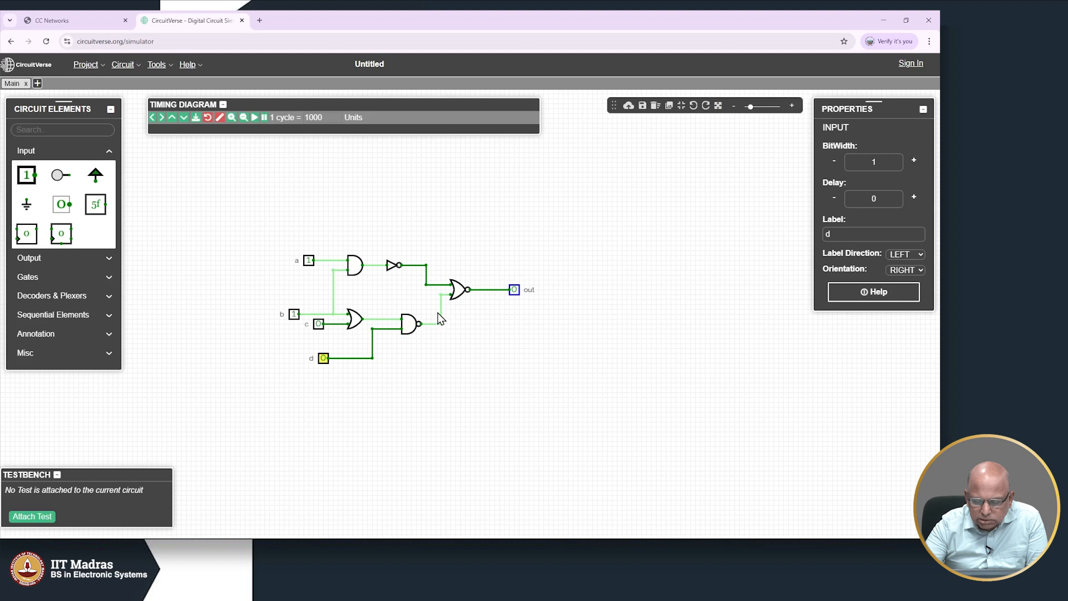
{"action": "left_click", "coordinate": [323, 362]}
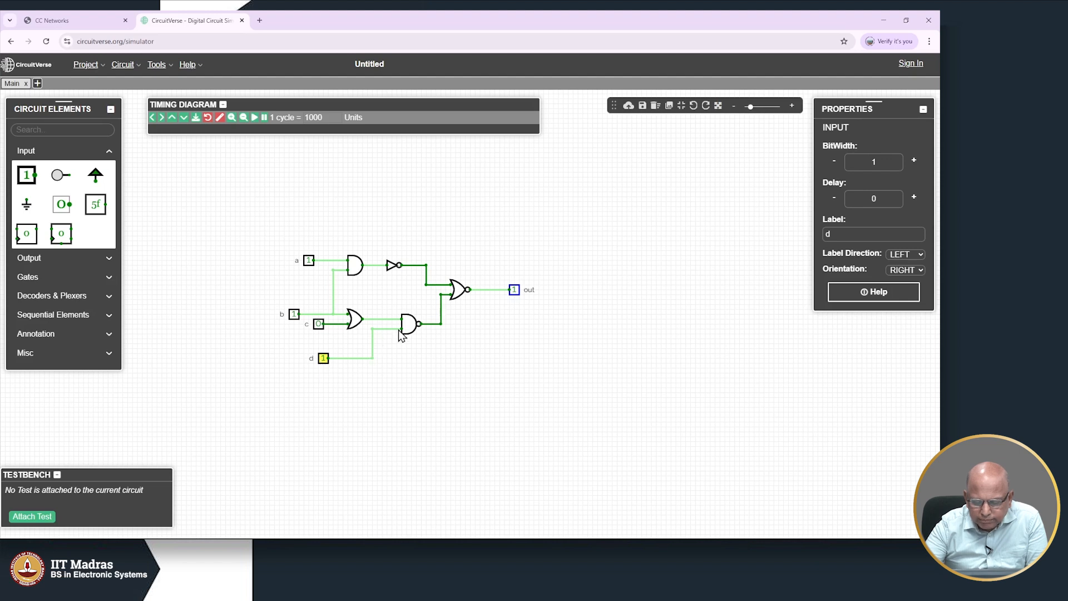
Step: Switch input d between 0 and 1 several more times to compare the NAND and final outputs, leaving d at 1
{"action": "left_click", "coordinate": [324, 359]}
{"action": "left_click", "coordinate": [324, 359]}
{"action": "left_click", "coordinate": [324, 359]}
{"action": "left_click", "coordinate": [324, 359]}
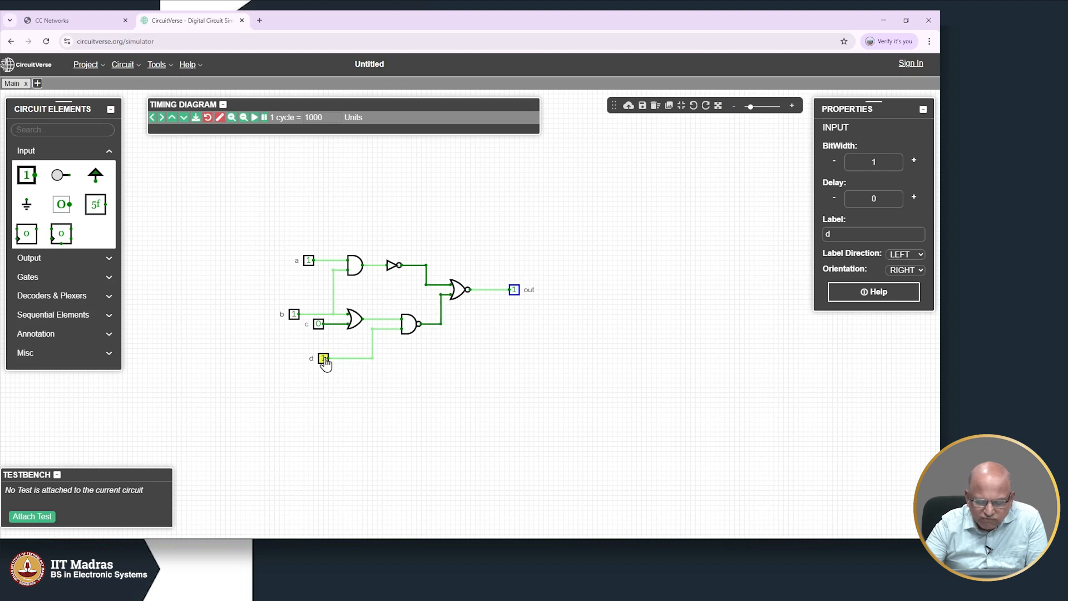
{"action": "left_click", "coordinate": [323, 360]}
{"action": "left_click", "coordinate": [322, 362]}
{"action": "left_click", "coordinate": [322, 363]}
{"action": "left_click", "coordinate": [322, 362]}
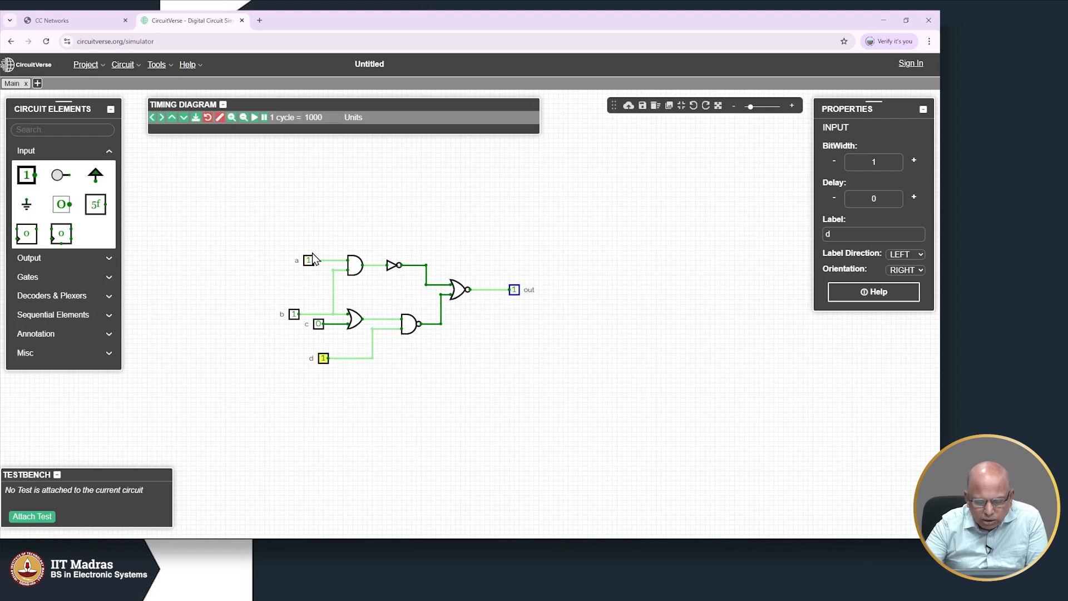
{"action": "left_click", "coordinate": [323, 359]}
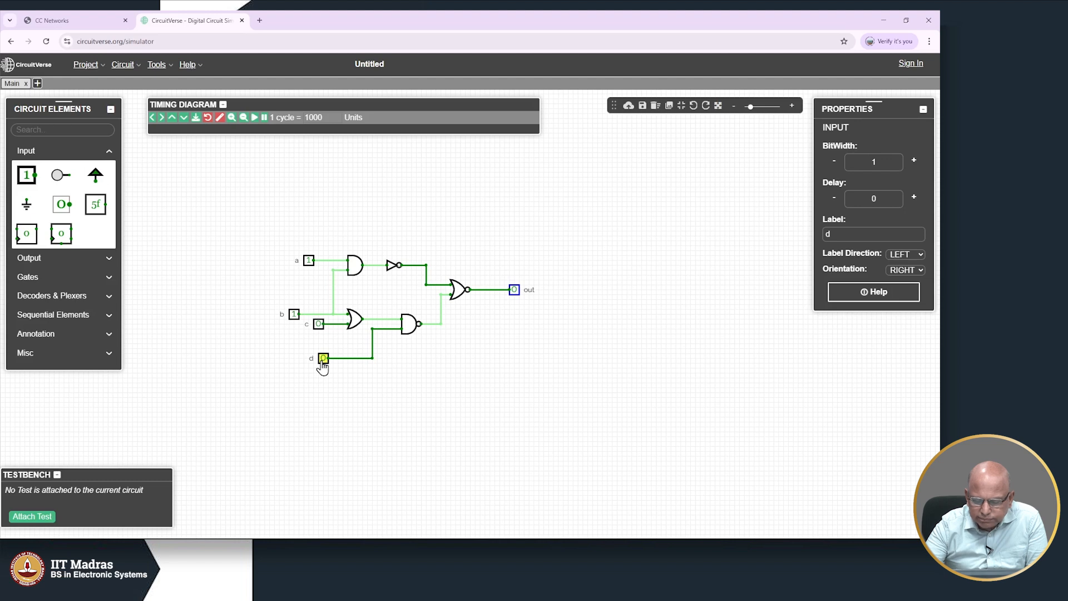
{"action": "left_click", "coordinate": [323, 359]}
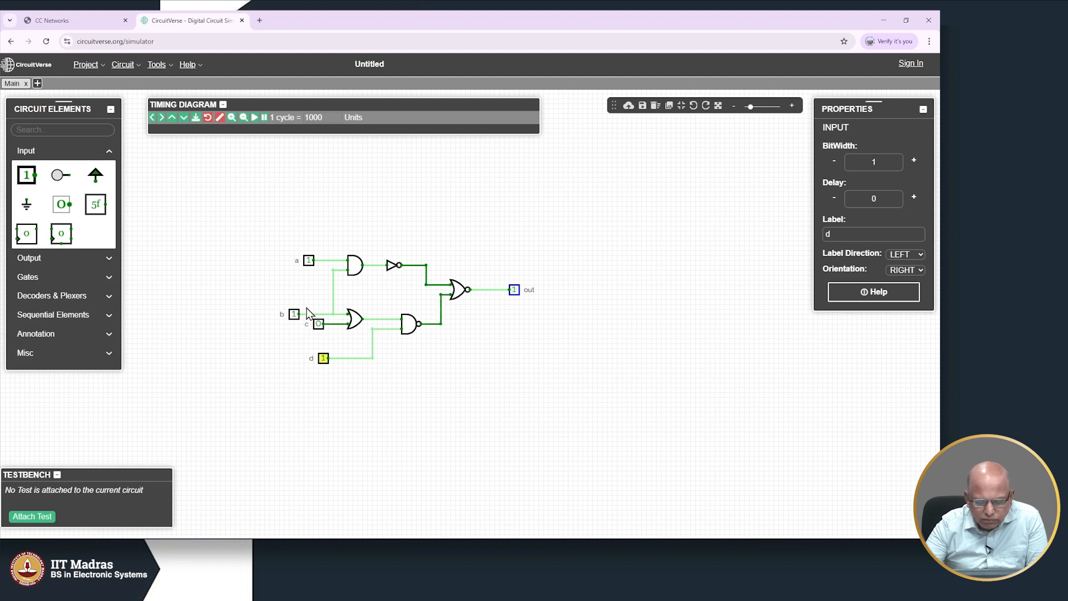
{"action": "left_click", "coordinate": [322, 359]}
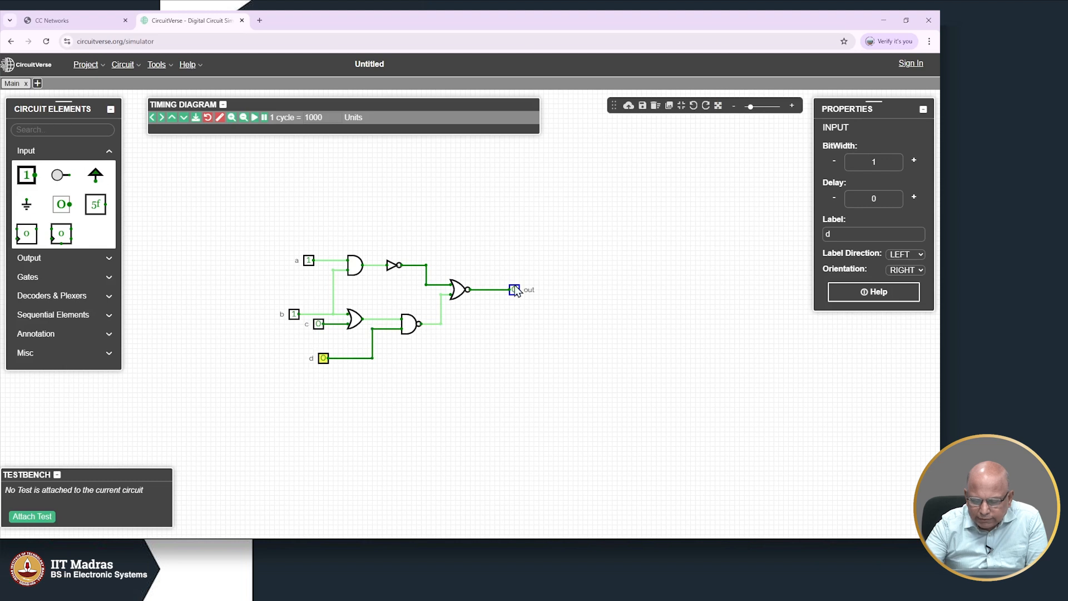
{"action": "left_click", "coordinate": [323, 359]}
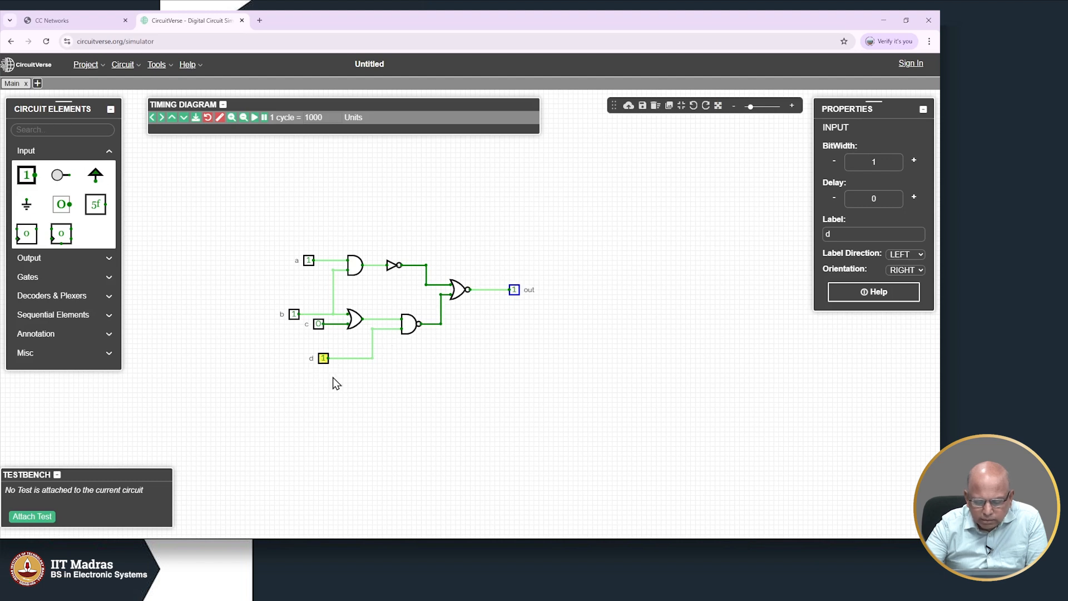
{"action": "left_click", "coordinate": [324, 360]}
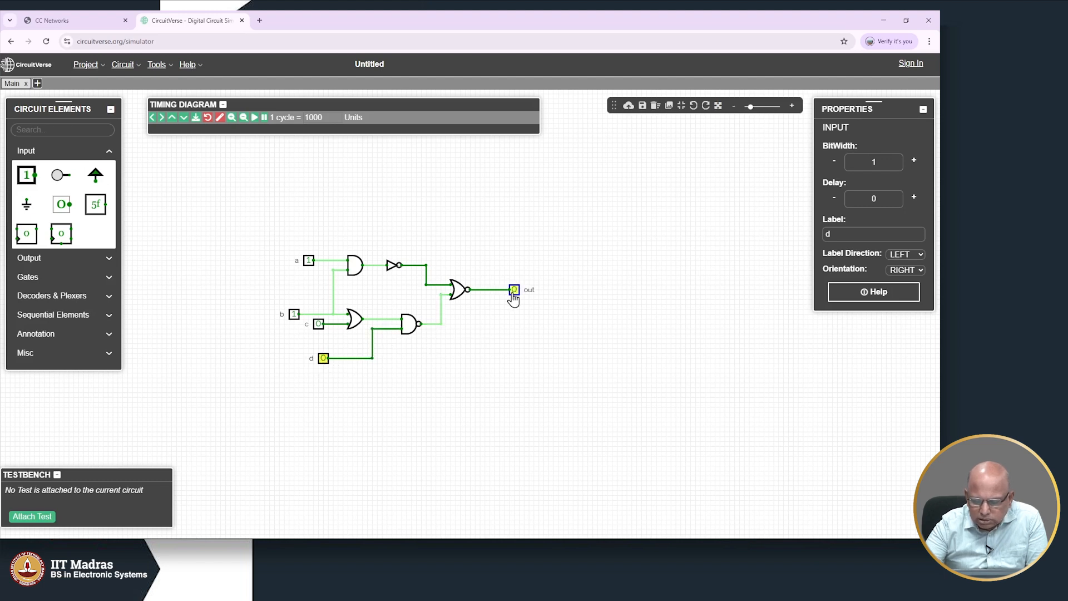
{"action": "left_click", "coordinate": [323, 359]}
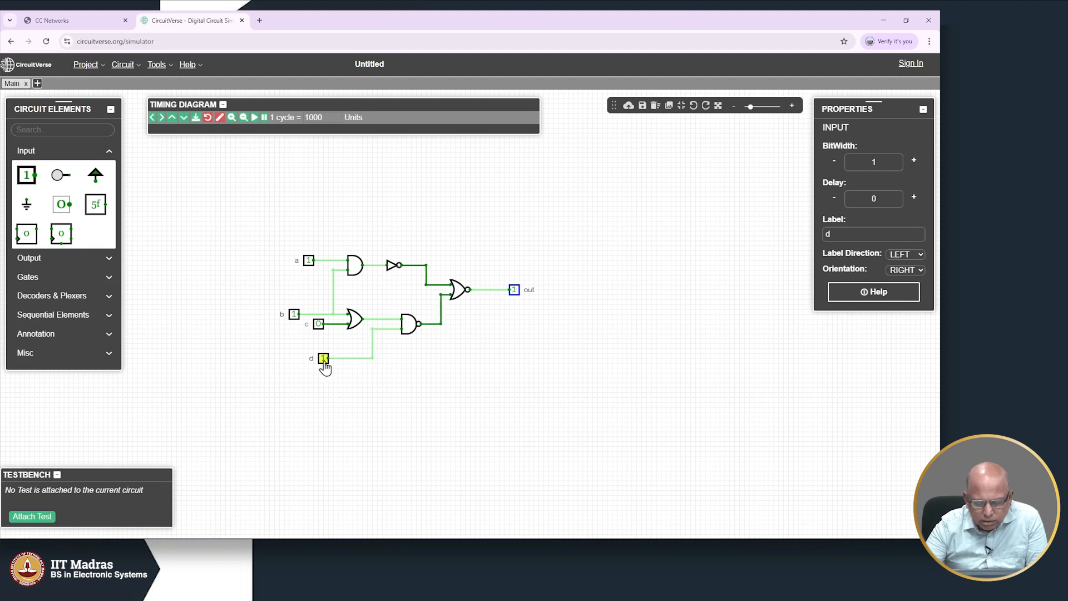
Step: Toggle input b repeatedly with a and d at 1 and c at 0, ending at 0, and trace the signals to the output
{"action": "left_click", "coordinate": [293, 316]}
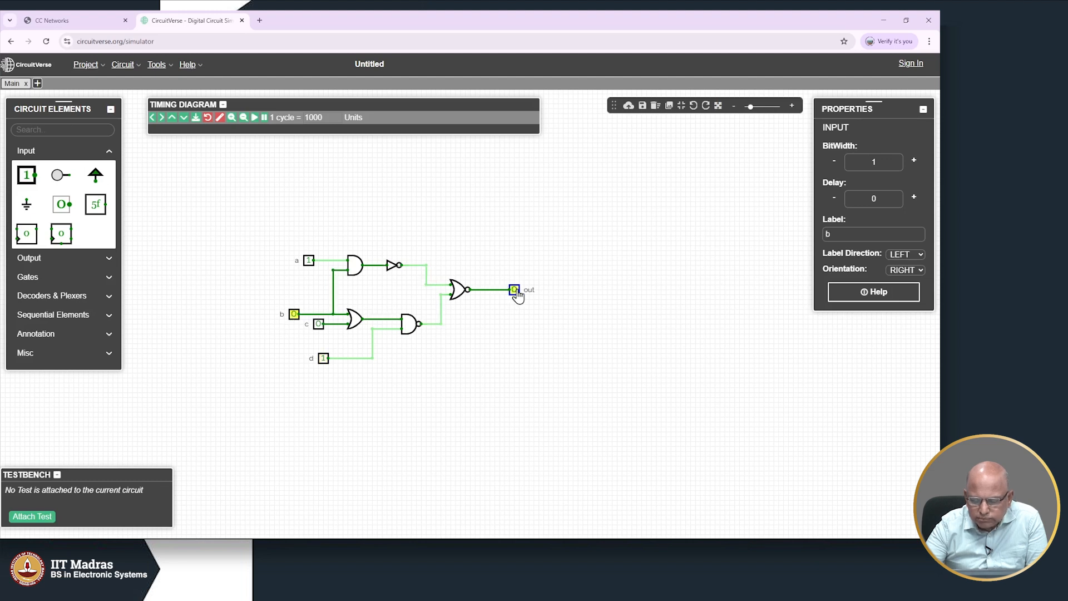
{"action": "left_click", "coordinate": [293, 319]}
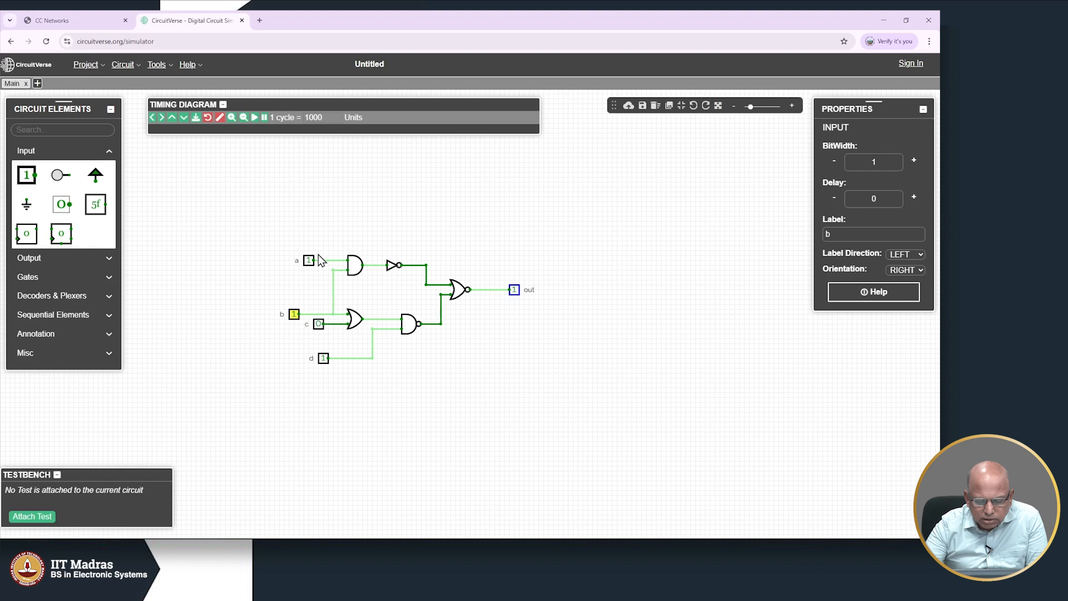
{"action": "left_click", "coordinate": [295, 319]}
{"action": "left_click", "coordinate": [295, 319]}
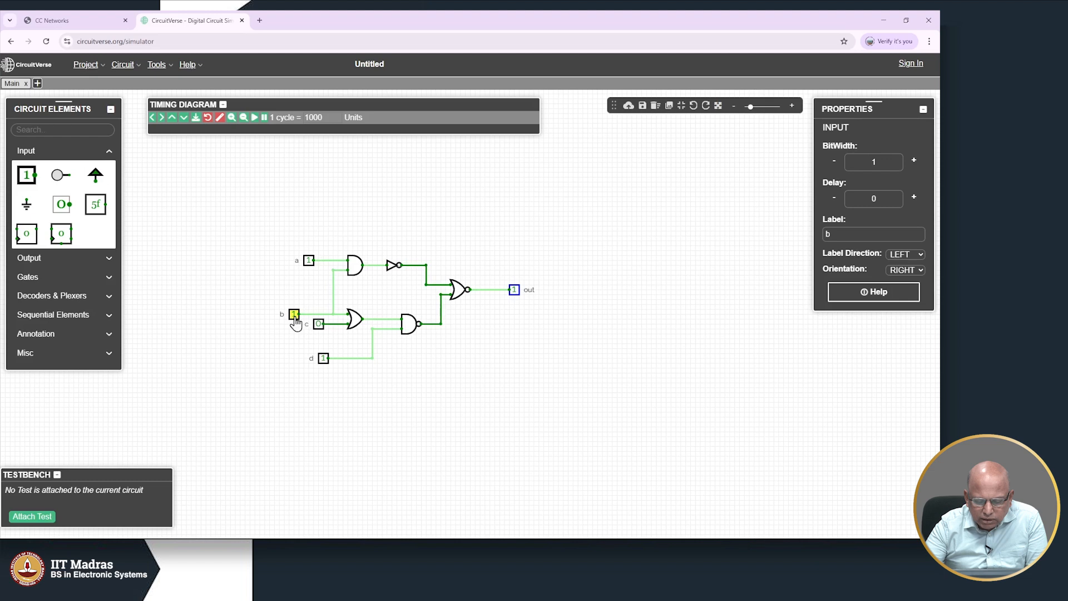
{"action": "left_click", "coordinate": [295, 319]}
{"action": "left_click", "coordinate": [294, 318]}
{"action": "left_click", "coordinate": [294, 319]}
{"action": "left_click", "coordinate": [295, 319]}
{"action": "left_click", "coordinate": [294, 318]}
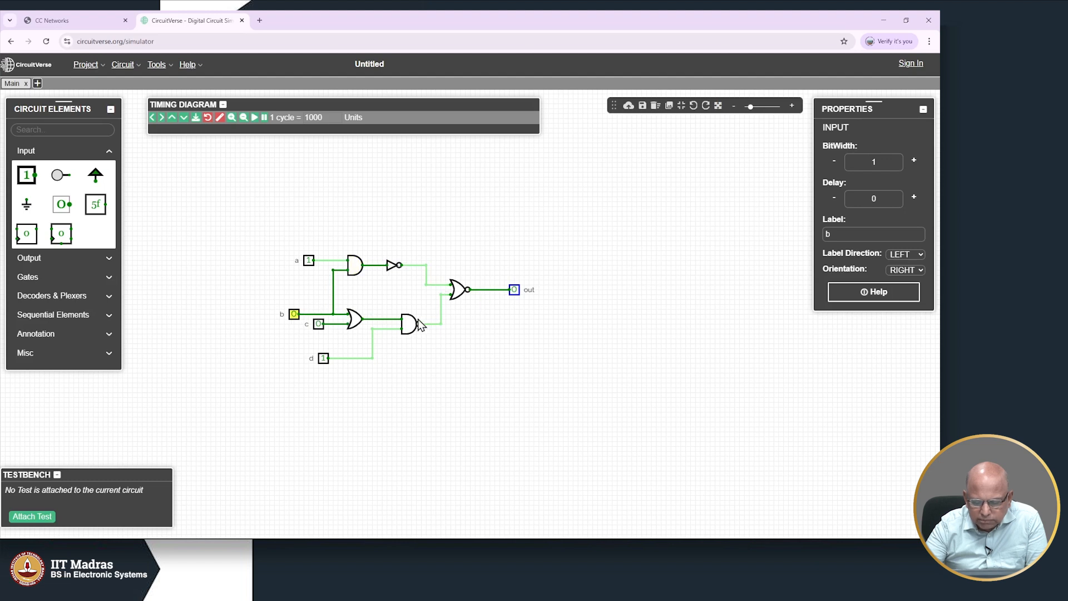
{"action": "left_click", "coordinate": [295, 319]}
{"action": "left_click", "coordinate": [295, 319]}
{"action": "left_click", "coordinate": [295, 319]}
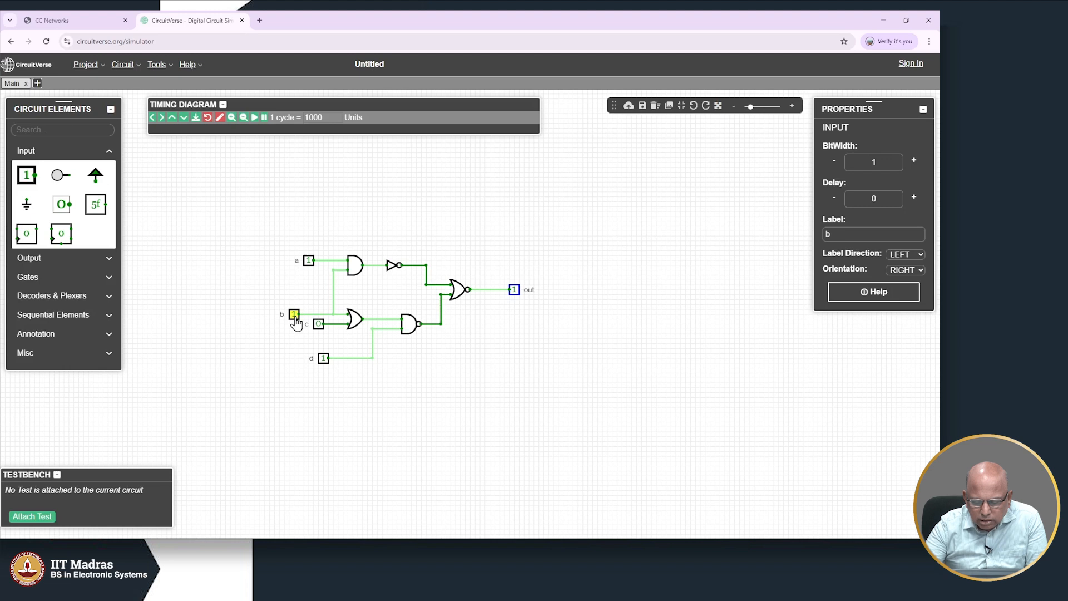
{"action": "left_click", "coordinate": [295, 320]}
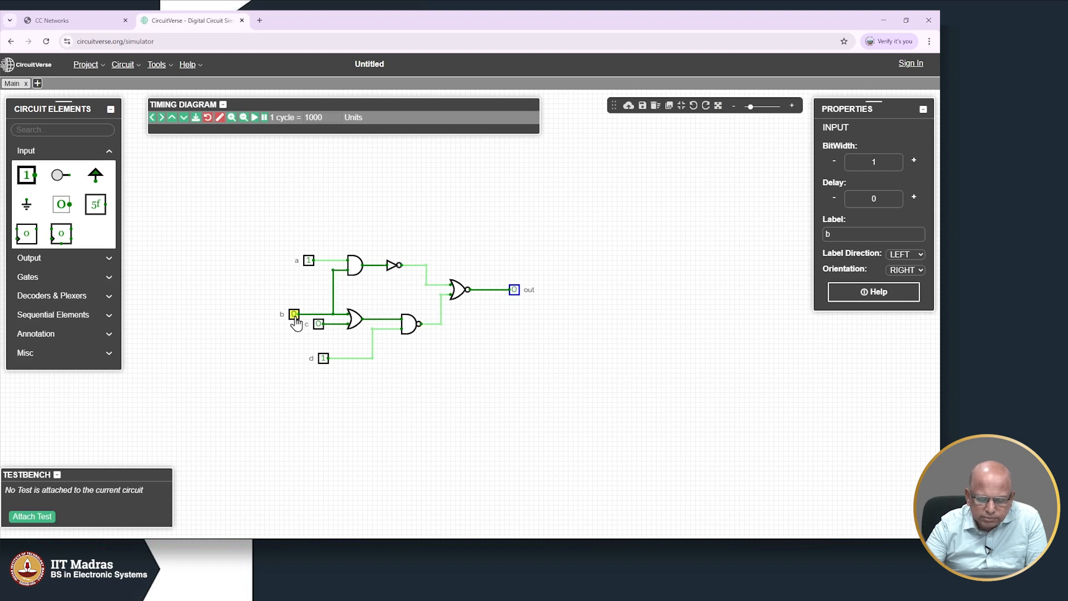
{"action": "left_click", "coordinate": [295, 319]}
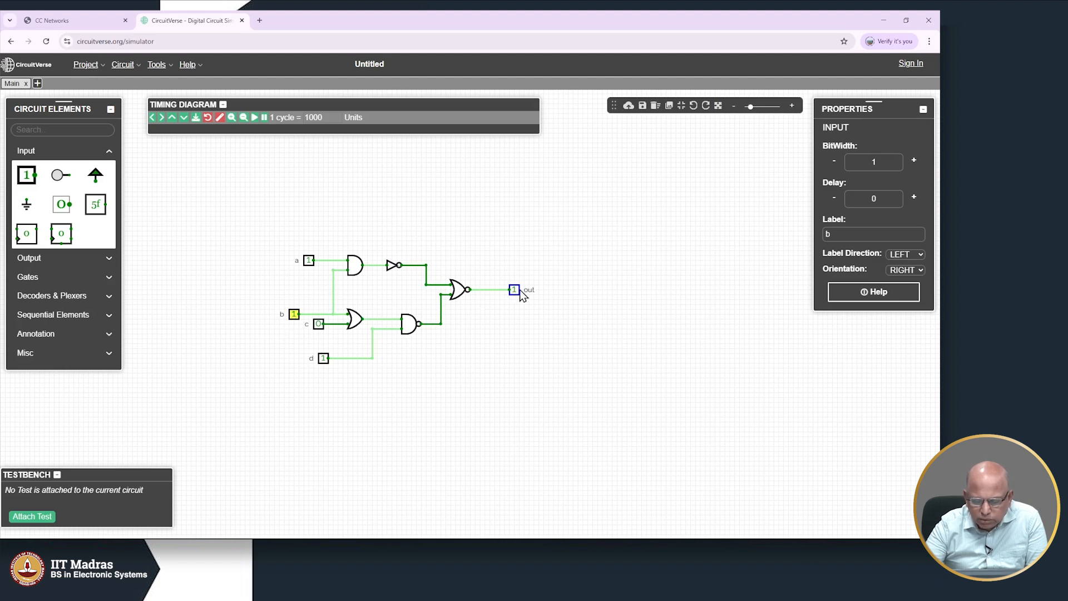
{"action": "left_click", "coordinate": [294, 315]}
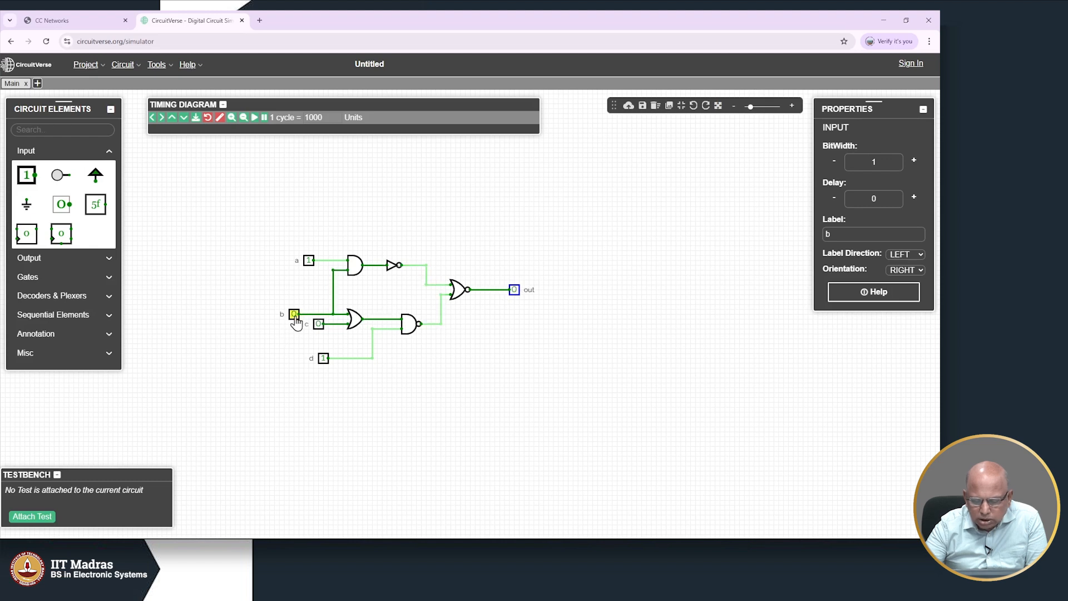
{"action": "left_click", "coordinate": [294, 315]}
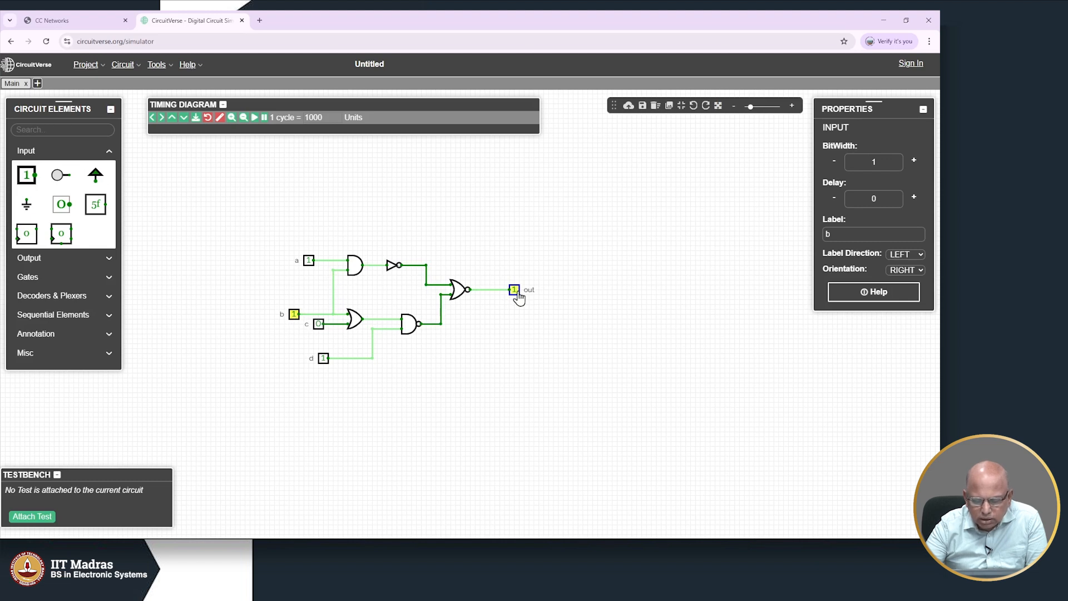
{"action": "left_click", "coordinate": [294, 315]}
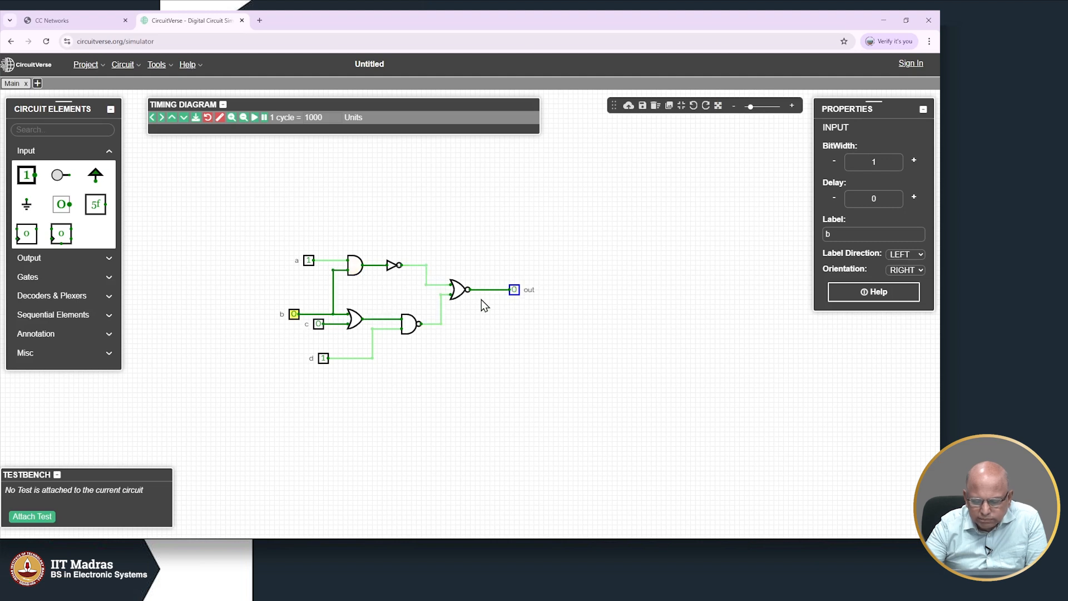
{"action": "left_click", "coordinate": [294, 315]}
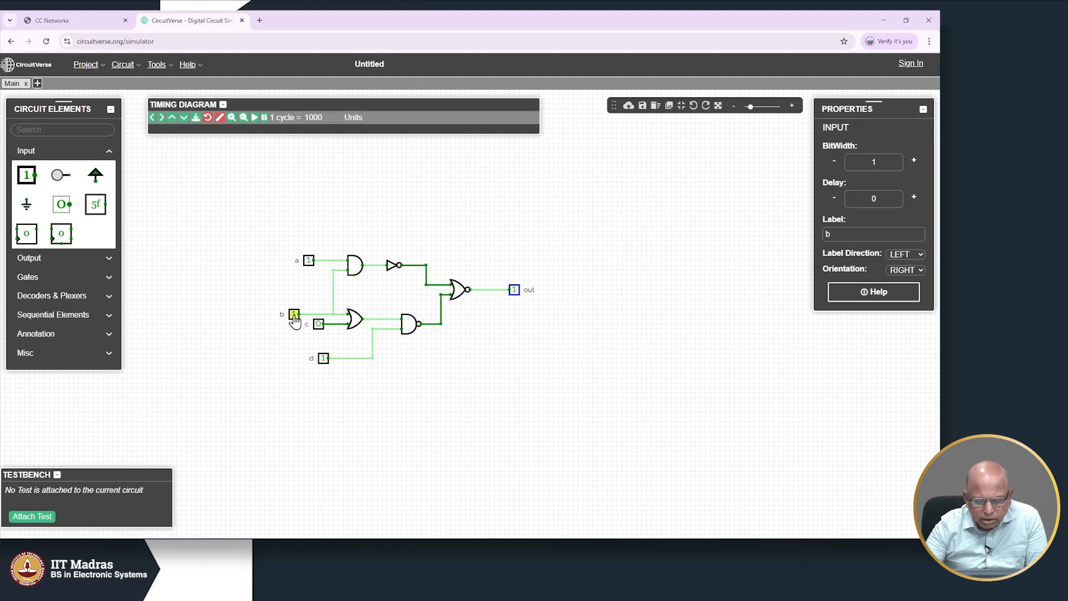
{"action": "mouse_move", "coordinate": [334, 315]}
{"action": "left_click", "coordinate": [293, 315]}
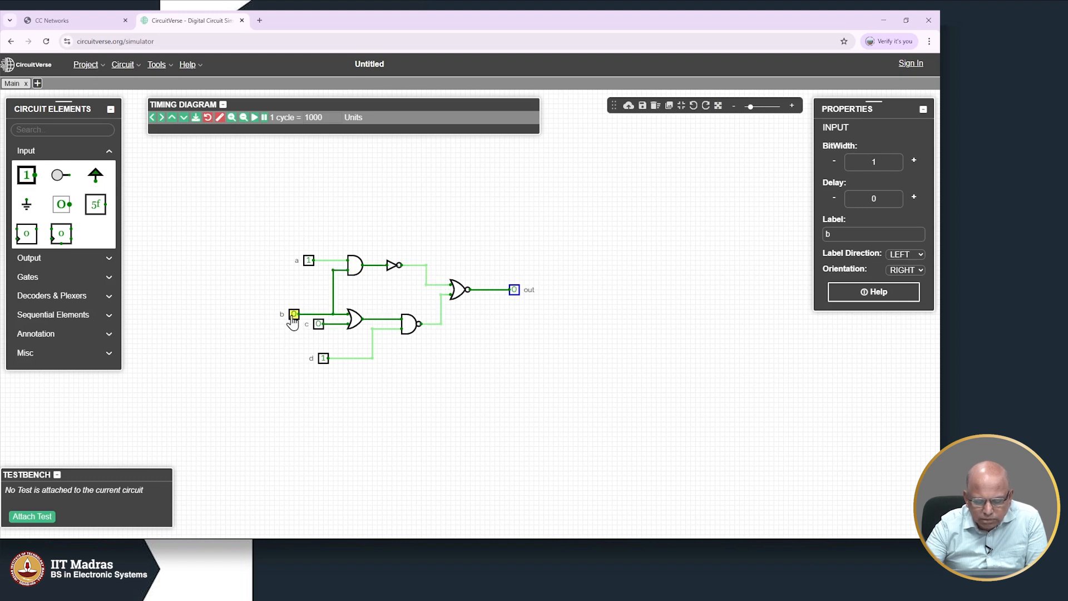
{"action": "left_click", "coordinate": [293, 316]}
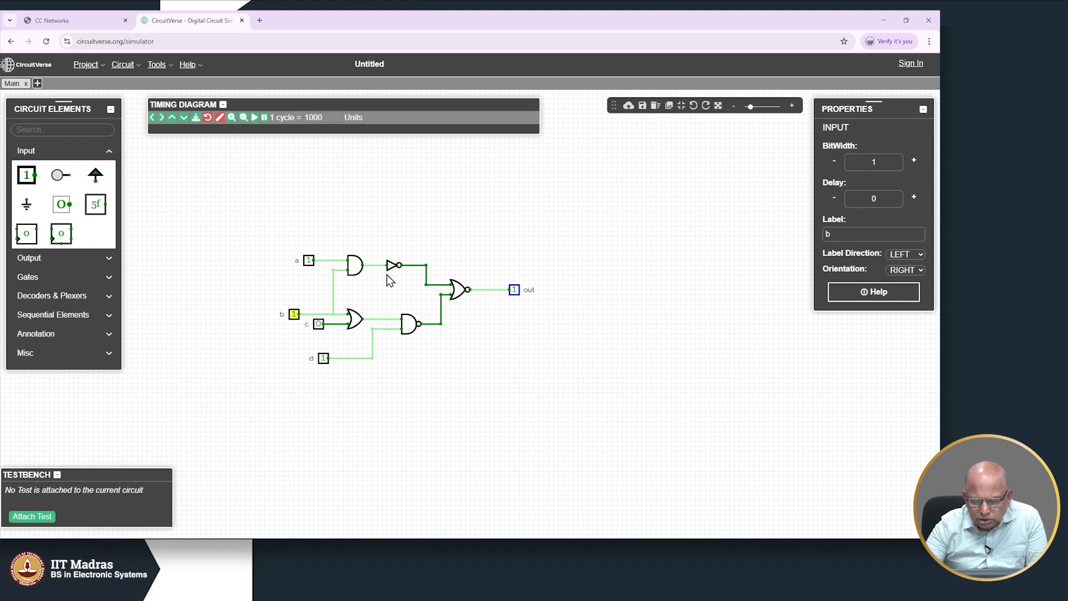
{"action": "left_click", "coordinate": [294, 315]}
{"action": "left_click", "coordinate": [294, 315]}
{"action": "left_click", "coordinate": [294, 315]}
{"action": "left_click", "coordinate": [295, 315]}
{"action": "left_click", "coordinate": [295, 315]}
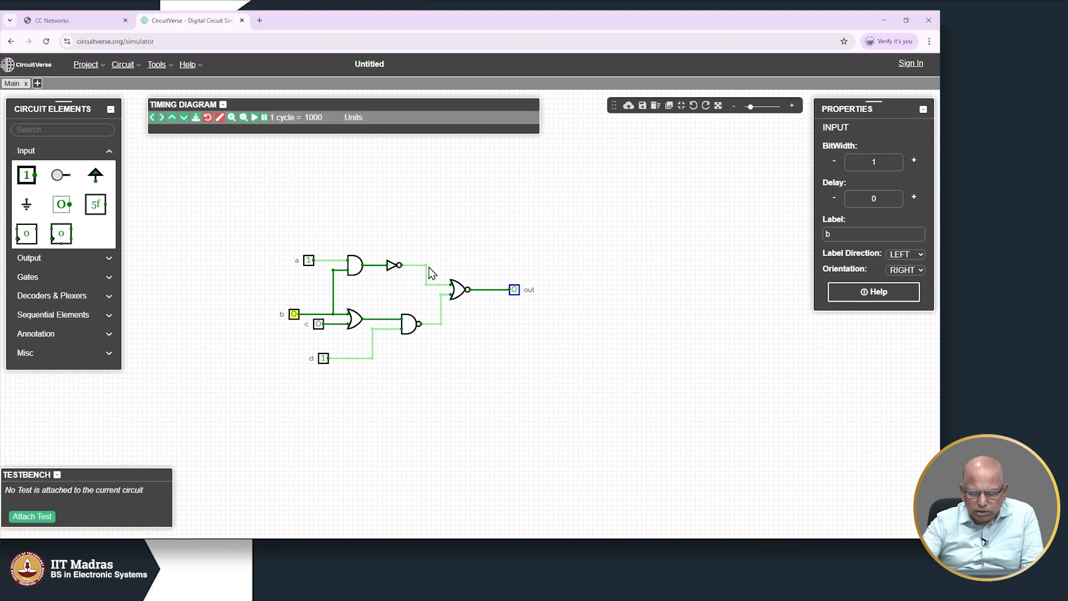
{"action": "mouse_move", "coordinate": [426, 266]}
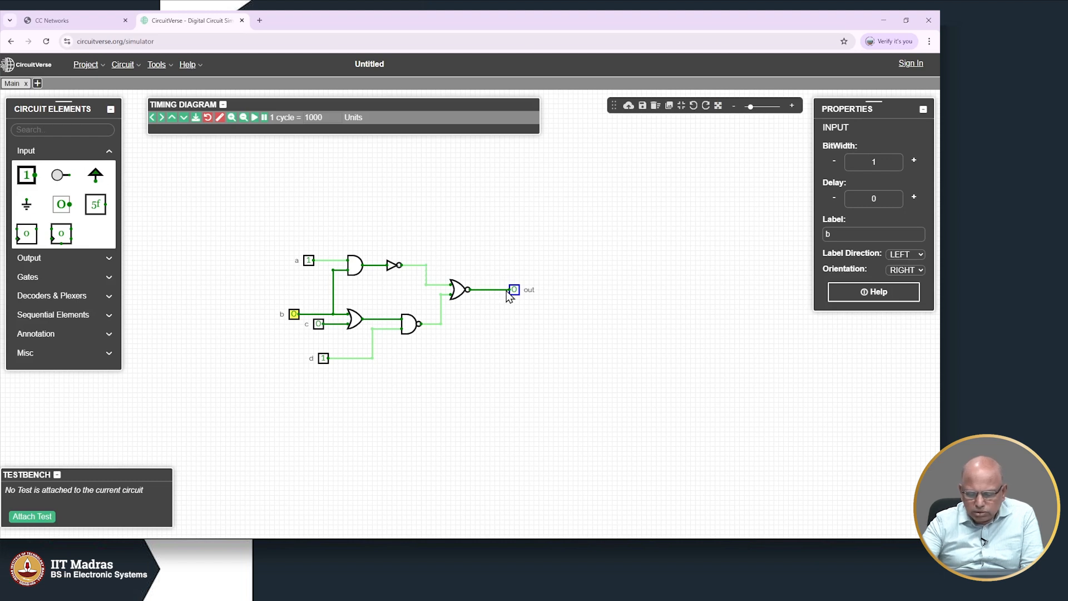
{"action": "mouse_move", "coordinate": [440, 326]}
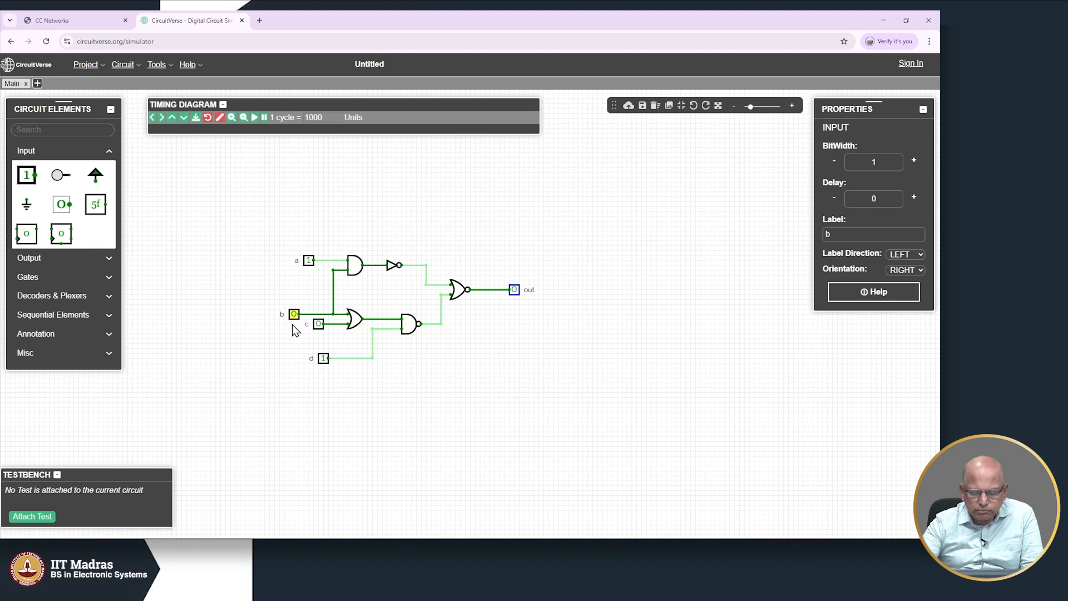
Step: Toggle input a repeatedly with b and c at 0 and d at 1 to check the output, ending with a at 1
{"action": "left_click", "coordinate": [309, 261]}
{"action": "left_click", "coordinate": [310, 261]}
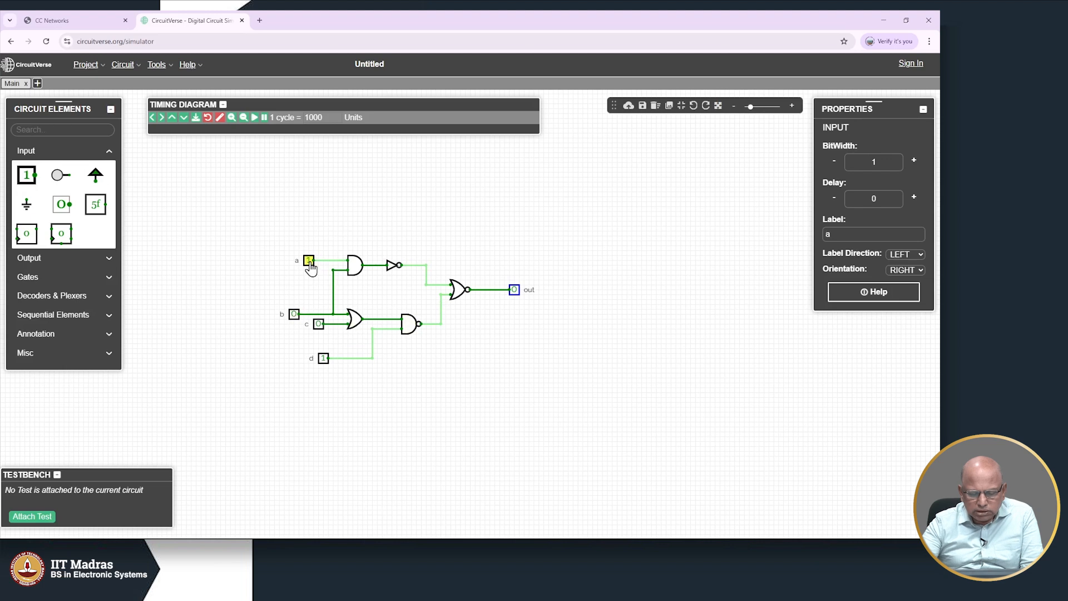
{"action": "left_click", "coordinate": [309, 261]}
{"action": "left_click", "coordinate": [309, 262]}
{"action": "left_click", "coordinate": [309, 262]}
{"action": "left_click", "coordinate": [308, 261]}
{"action": "left_click", "coordinate": [309, 261]}
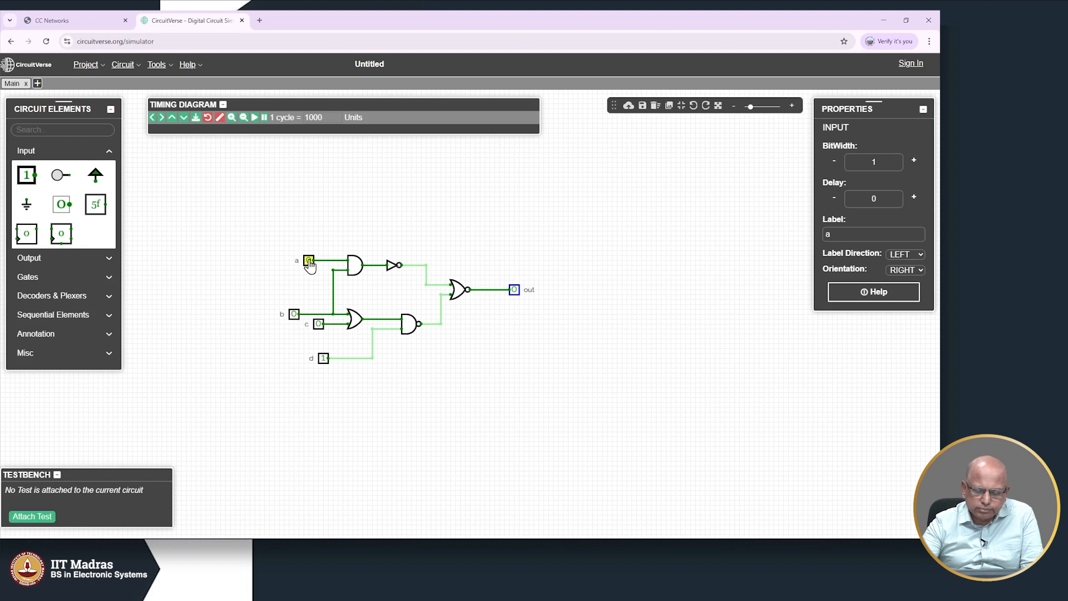
{"action": "left_click", "coordinate": [309, 262]}
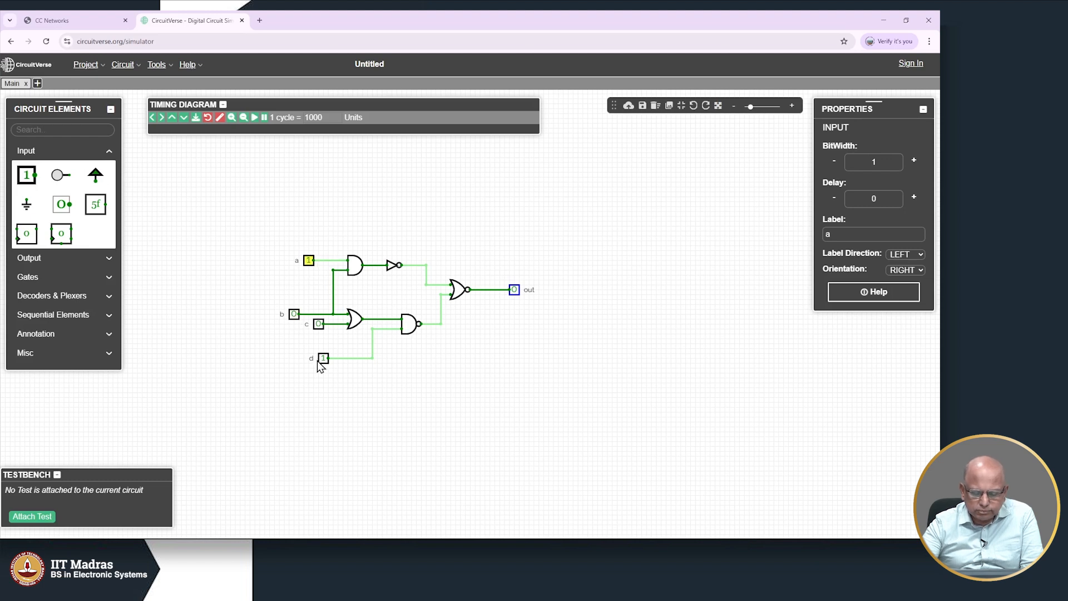
Step: Toggle input b between 0 and 1 with a and d at 1 to recheck the output, ending with b at 0
{"action": "left_click", "coordinate": [294, 315]}
{"action": "left_click", "coordinate": [295, 315]}
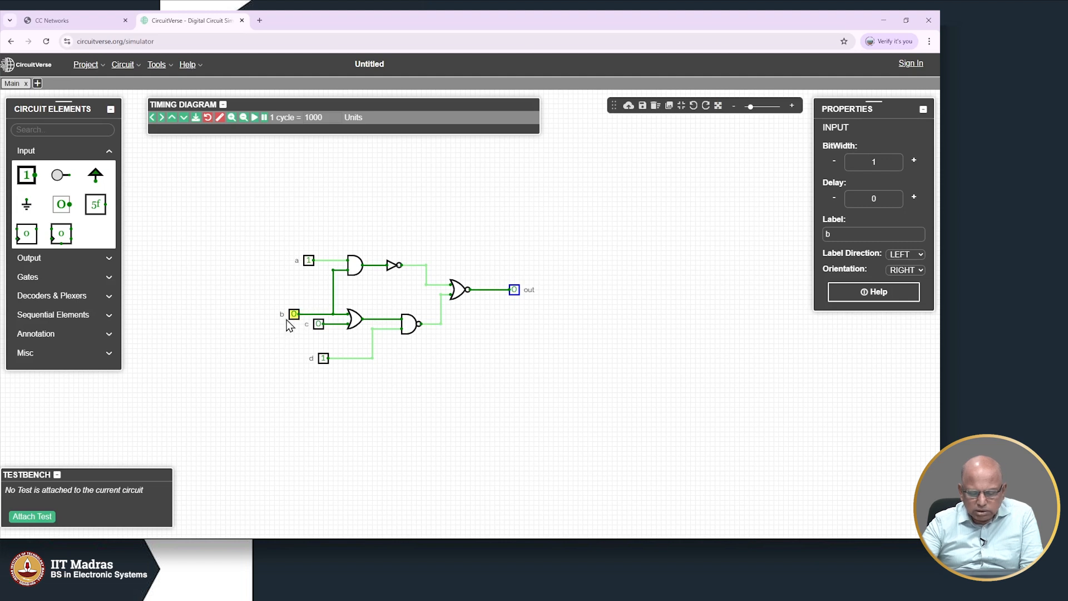
{"action": "left_click", "coordinate": [294, 315]}
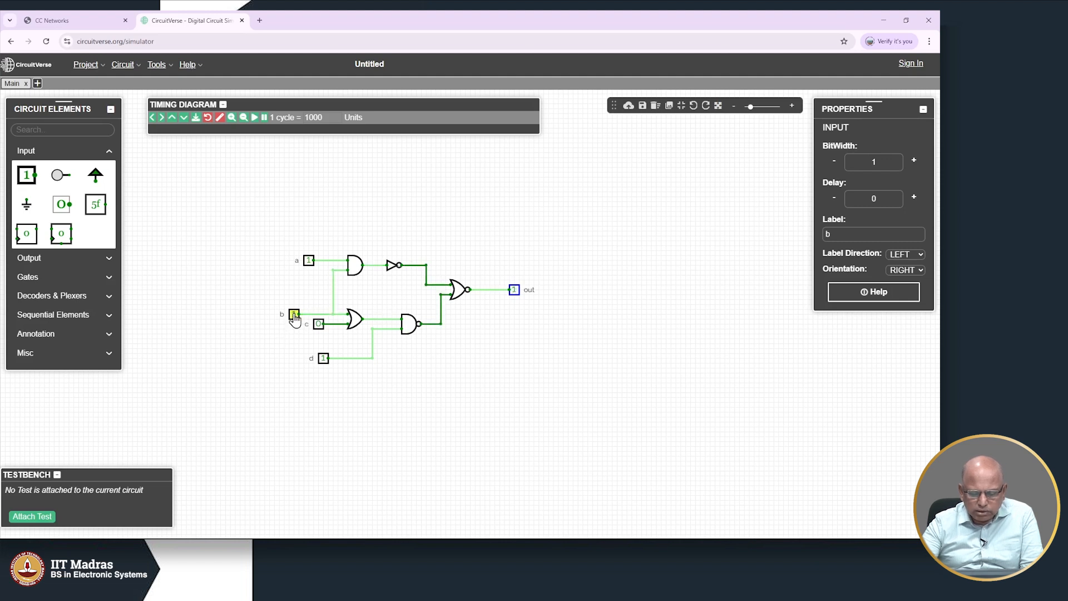
{"action": "left_click", "coordinate": [294, 315]}
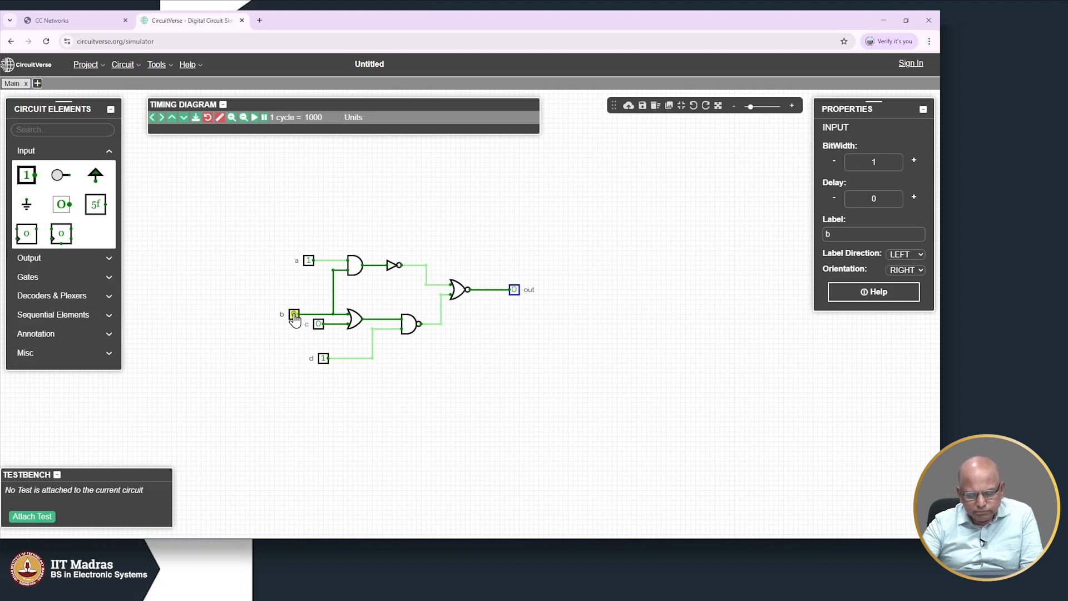
Step: Toggle input c repeatedly with a and d at 1 and b at 0 to check the output, ending with c at 0
{"action": "left_click", "coordinate": [319, 324]}
{"action": "left_click", "coordinate": [319, 325]}
{"action": "left_click", "coordinate": [319, 324]}
{"action": "left_click", "coordinate": [319, 324]}
{"action": "left_click", "coordinate": [319, 324]}
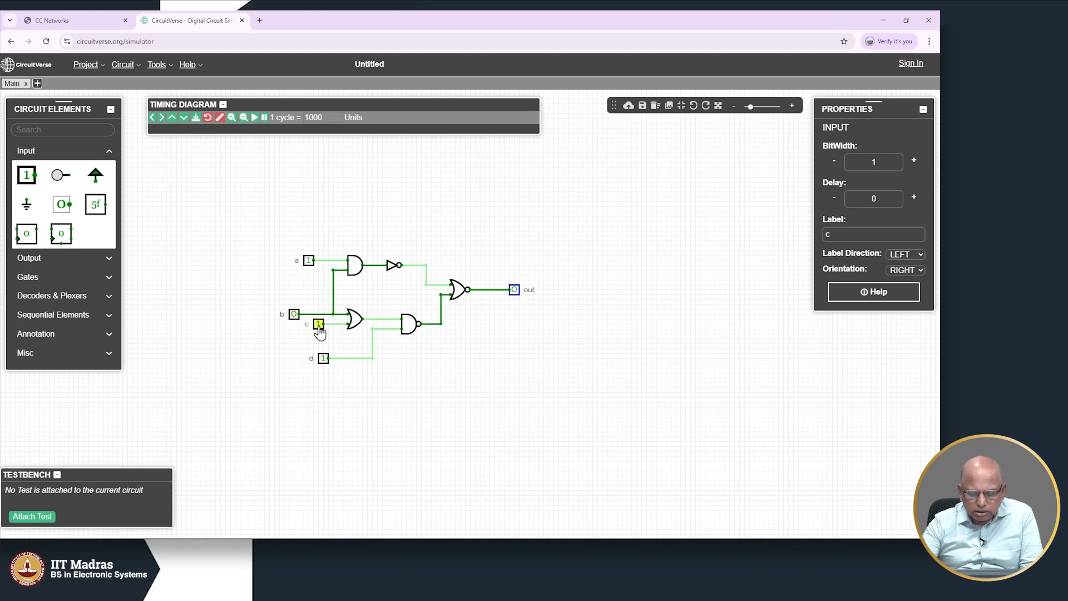
{"action": "left_click", "coordinate": [319, 326]}
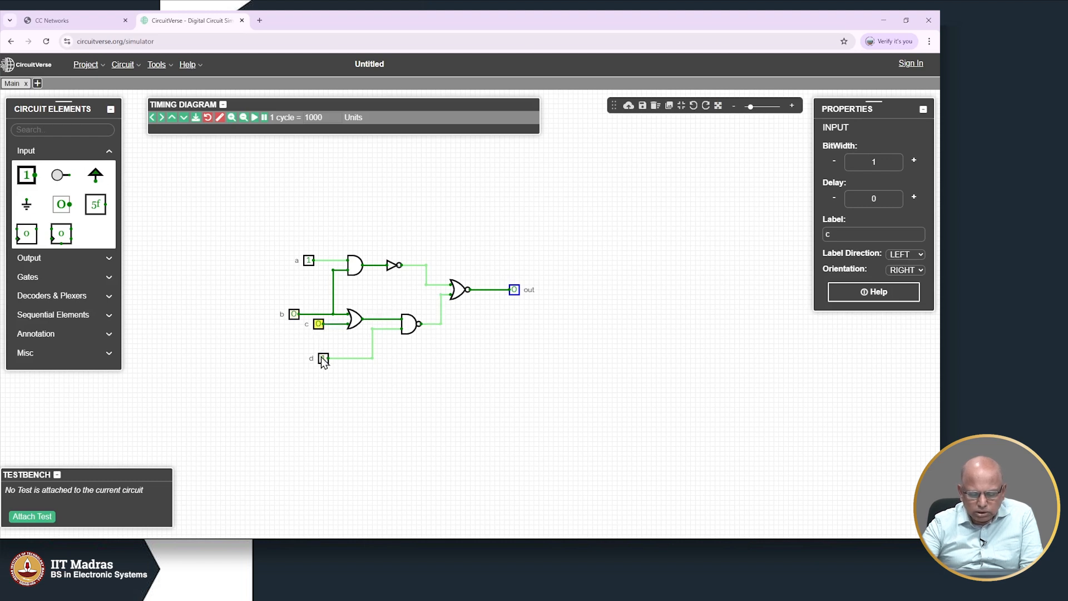
Step: Toggle input d with a at 1 and b and c at 0 to check the output, ending with d at 1
{"action": "left_click", "coordinate": [323, 359]}
{"action": "left_click", "coordinate": [322, 359]}
{"action": "left_click", "coordinate": [323, 359]}
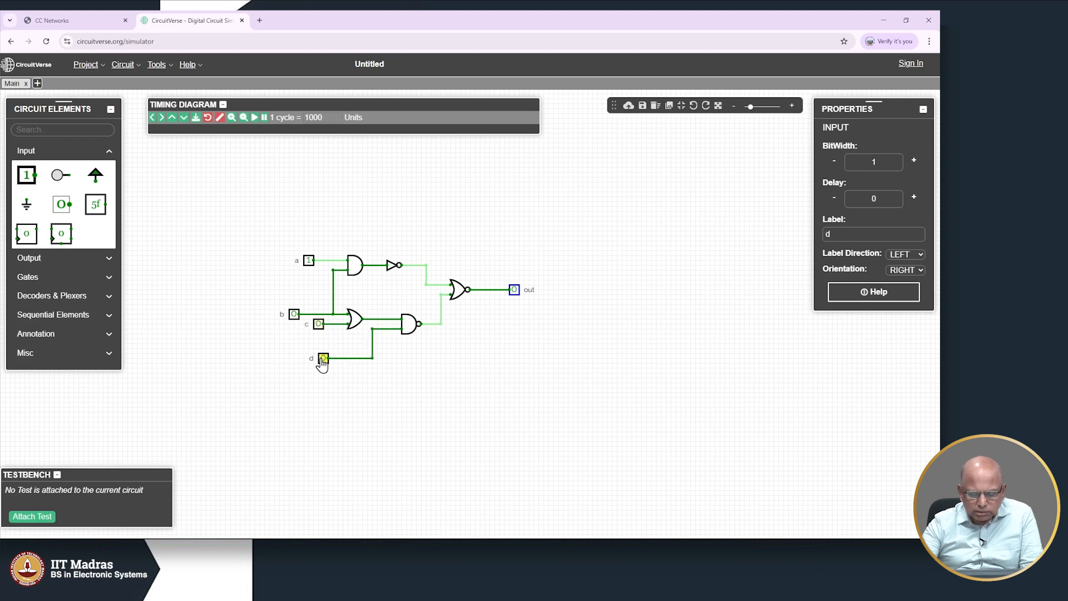
{"action": "left_click", "coordinate": [323, 359]}
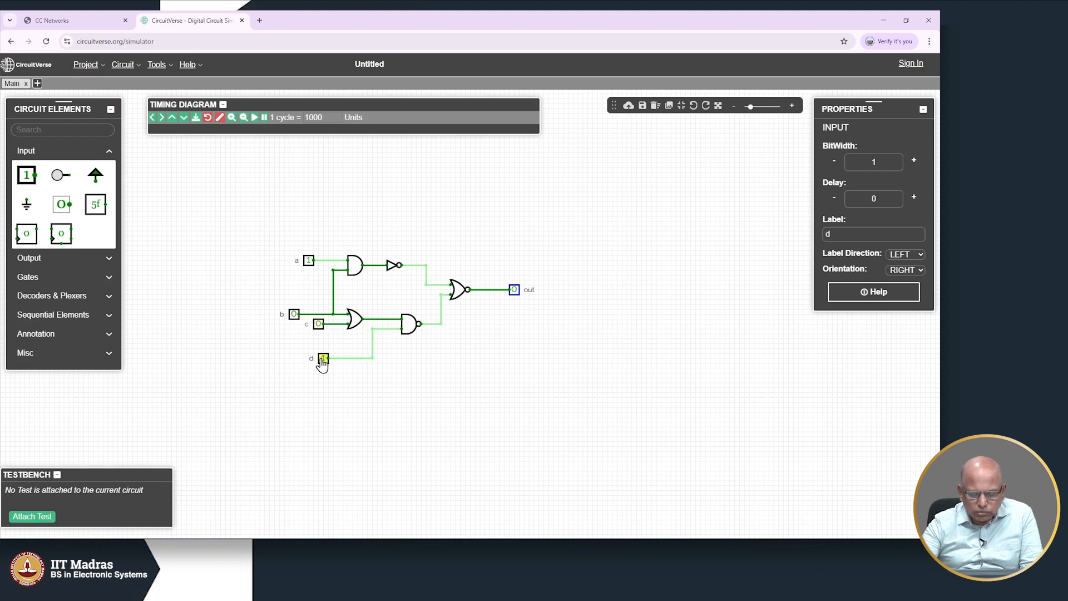
Step: Toggle input b with a and d at 1 and c at 0 to check the output, ending with b at 1
{"action": "left_click", "coordinate": [294, 315]}
{"action": "left_click", "coordinate": [294, 315]}
{"action": "left_click", "coordinate": [294, 315]}
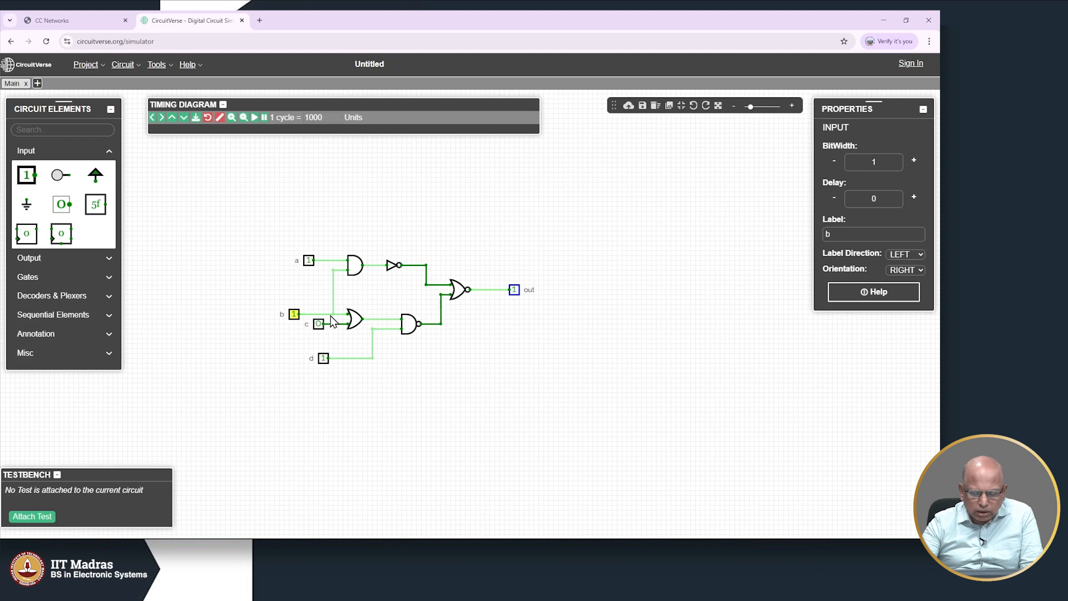
Step: Toggle input b repeatedly with a and d at 1 and c at 0, ending with b at 0
{"action": "left_click", "coordinate": [294, 315]}
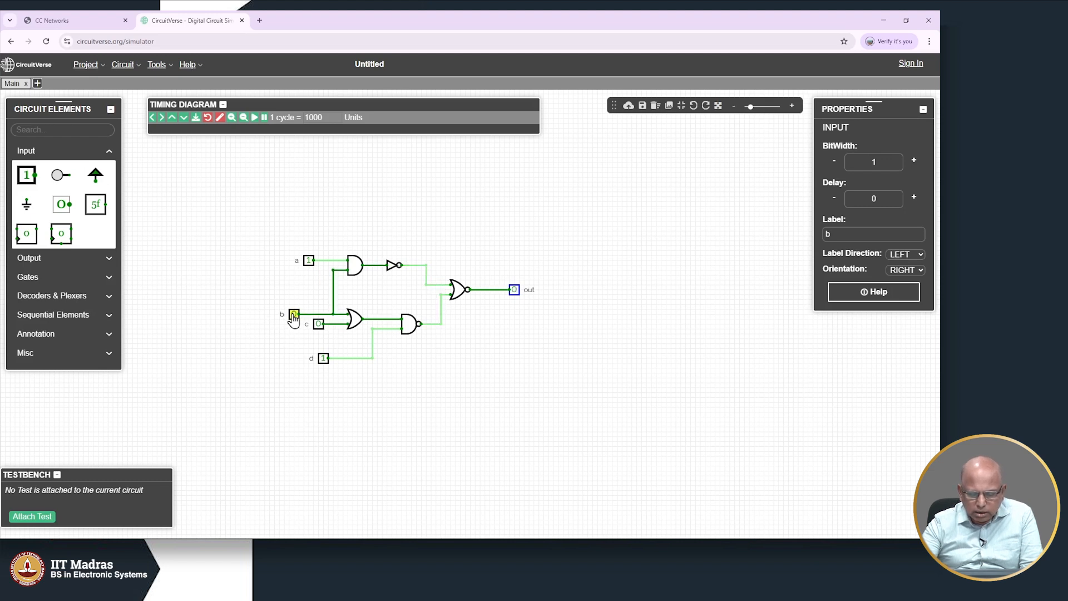
{"action": "left_click", "coordinate": [293, 315]}
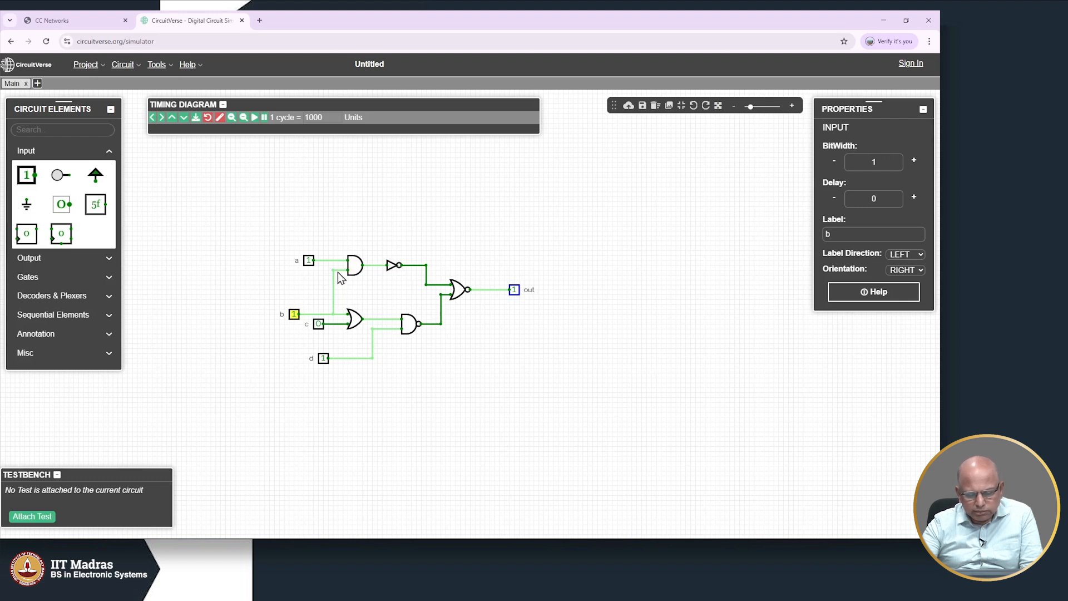
{"action": "left_click", "coordinate": [297, 317]}
{"action": "left_click", "coordinate": [295, 315]}
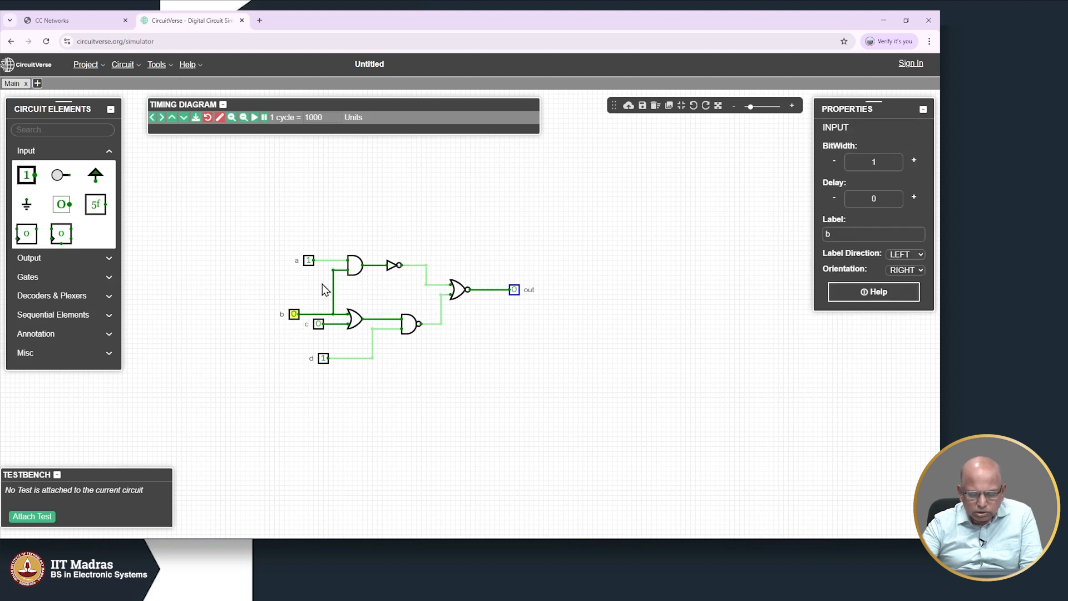
Step: Replace input b's branch to the AND gate with a ground for a stuck-at-0 fault, and toggle b to check the output
{"action": "left_click", "coordinate": [343, 272]}
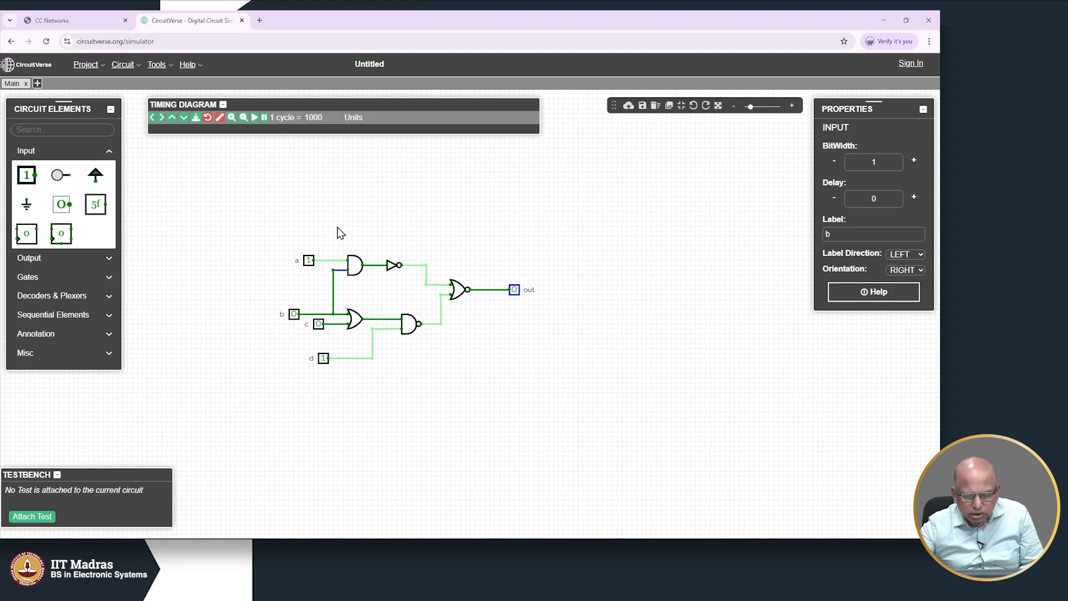
{"action": "left_click", "coordinate": [334, 291]}
{"action": "key", "text": "Delete"}
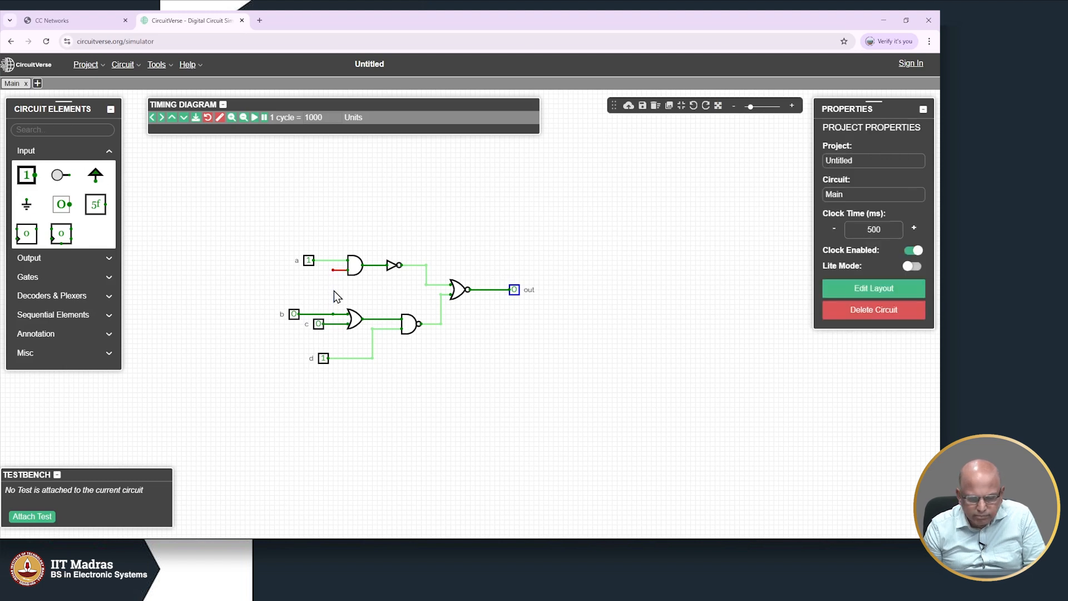
{"action": "left_click", "coordinate": [21, 206]}
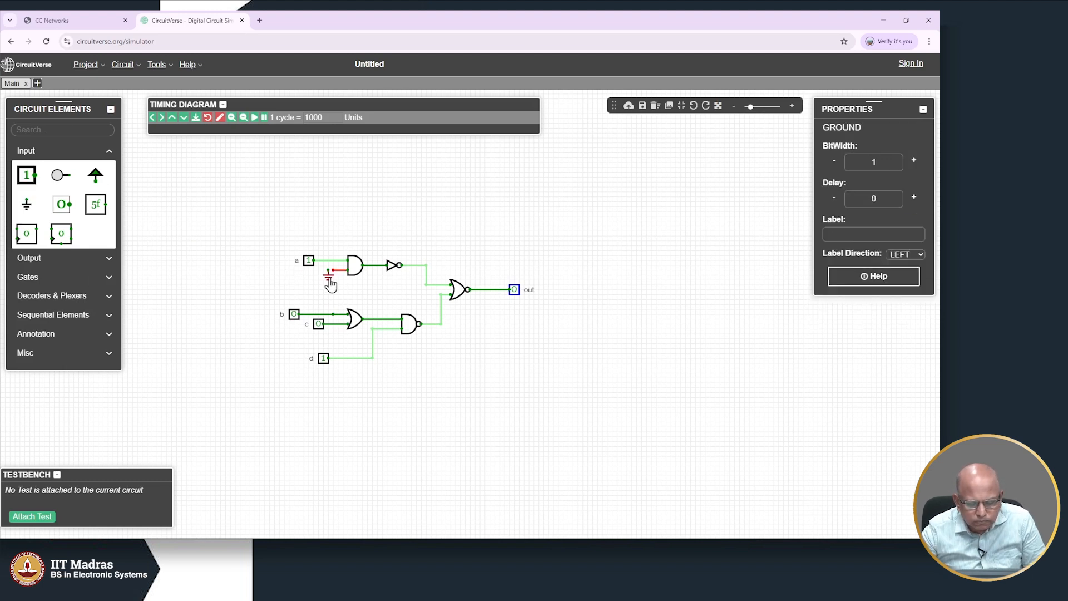
{"action": "left_click", "coordinate": [335, 282]}
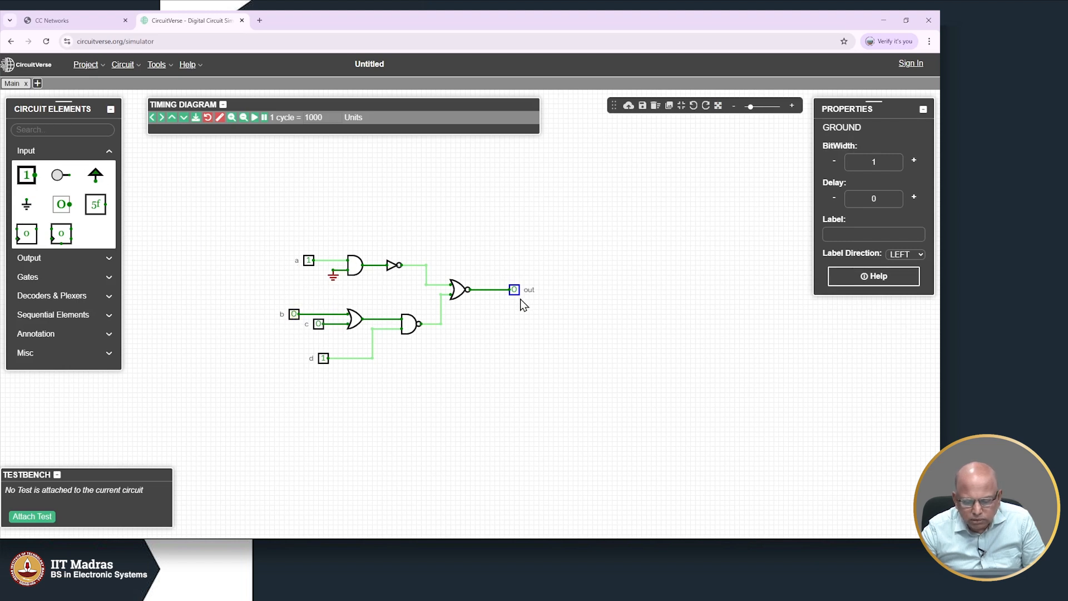
{"action": "left_click", "coordinate": [295, 315]}
{"action": "left_click", "coordinate": [295, 315]}
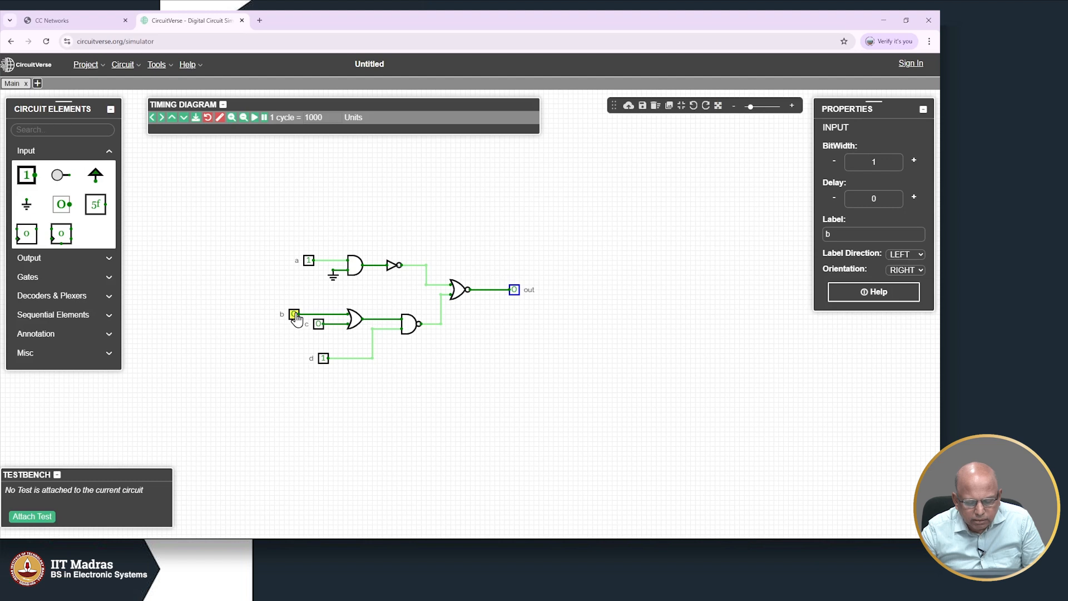
Step: Replace the ground with a power source wired to the AND gate's lower input for a stuck-at-1 fault
{"action": "left_click", "coordinate": [332, 279]}
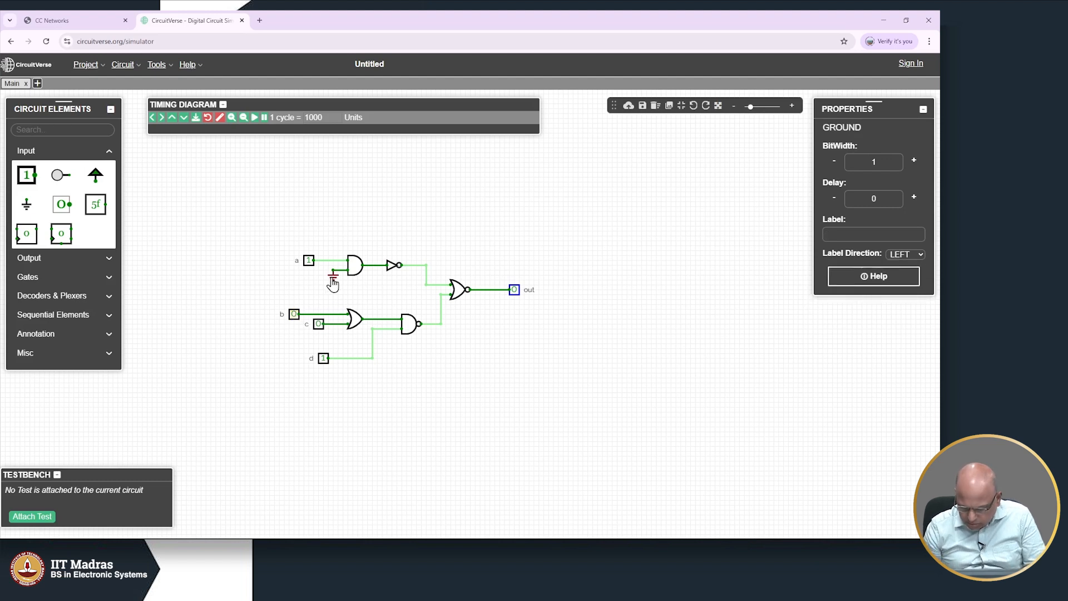
{"action": "key", "text": "Delete"}
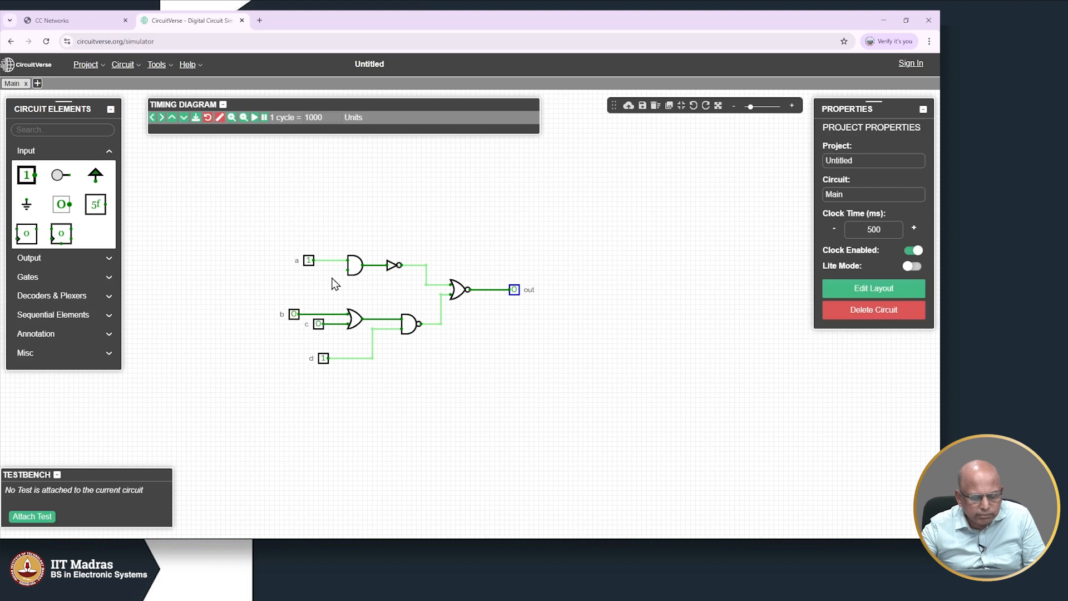
{"action": "left_click", "coordinate": [95, 189]}
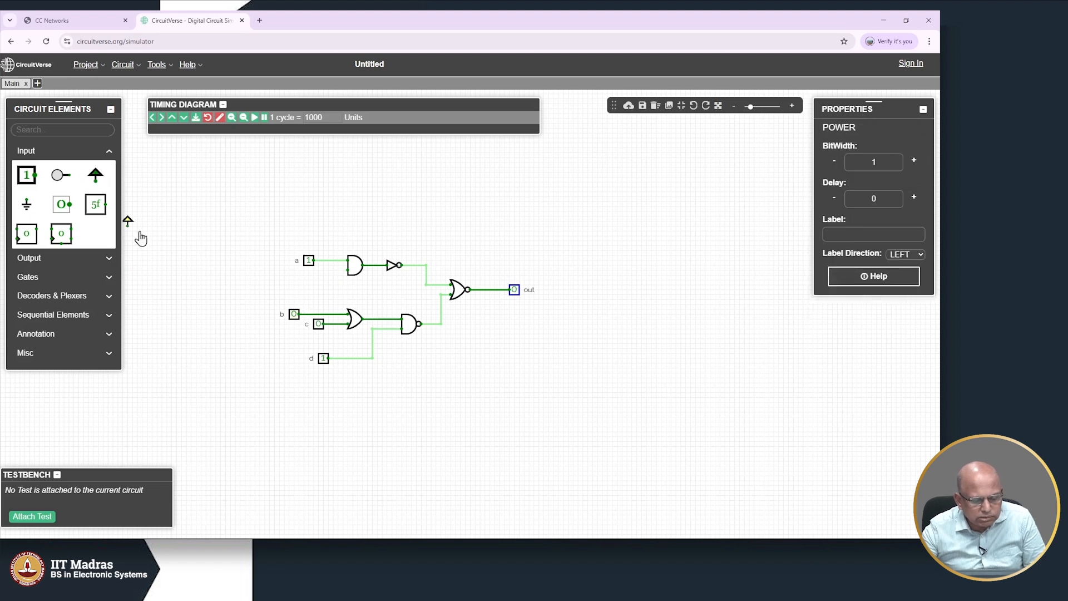
{"action": "left_click", "coordinate": [288, 286]}
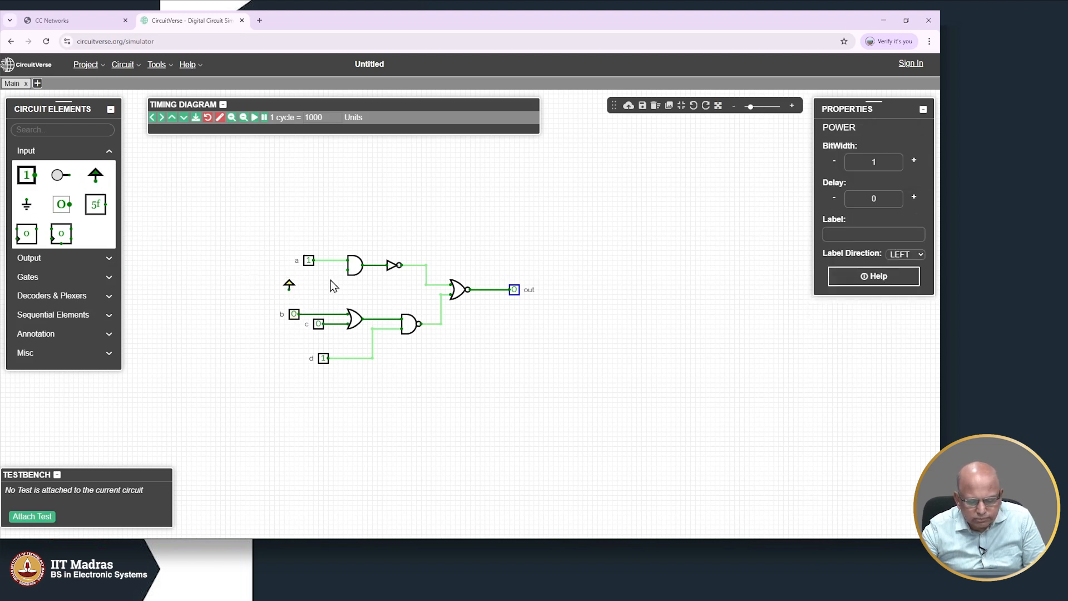
{"action": "left_click", "coordinate": [348, 271]}
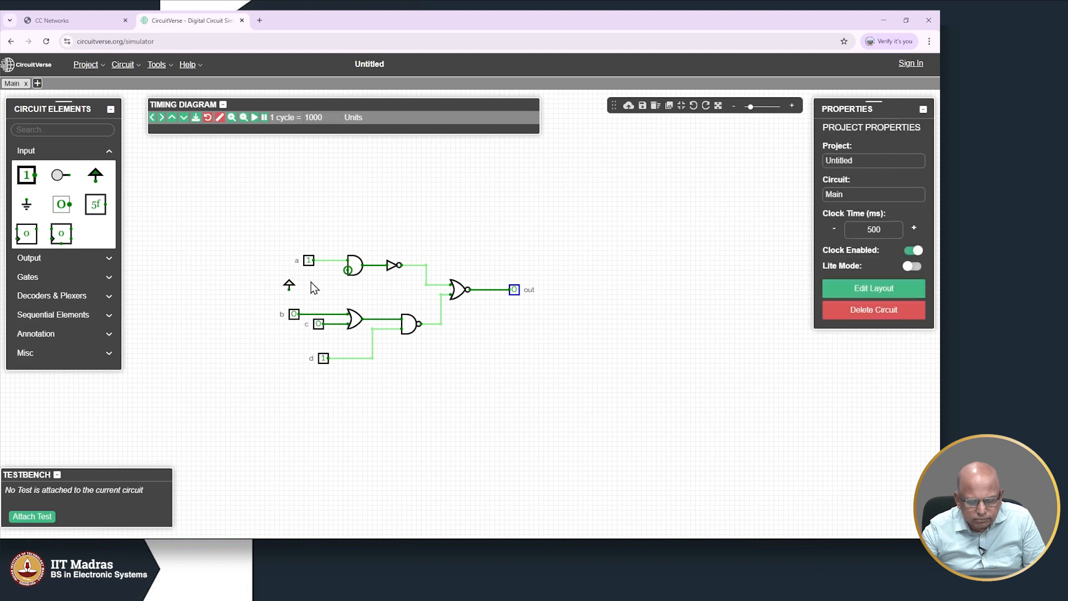
{"action": "left_click_drag", "start_coordinate": [289, 289], "coordinate": [333, 270]}
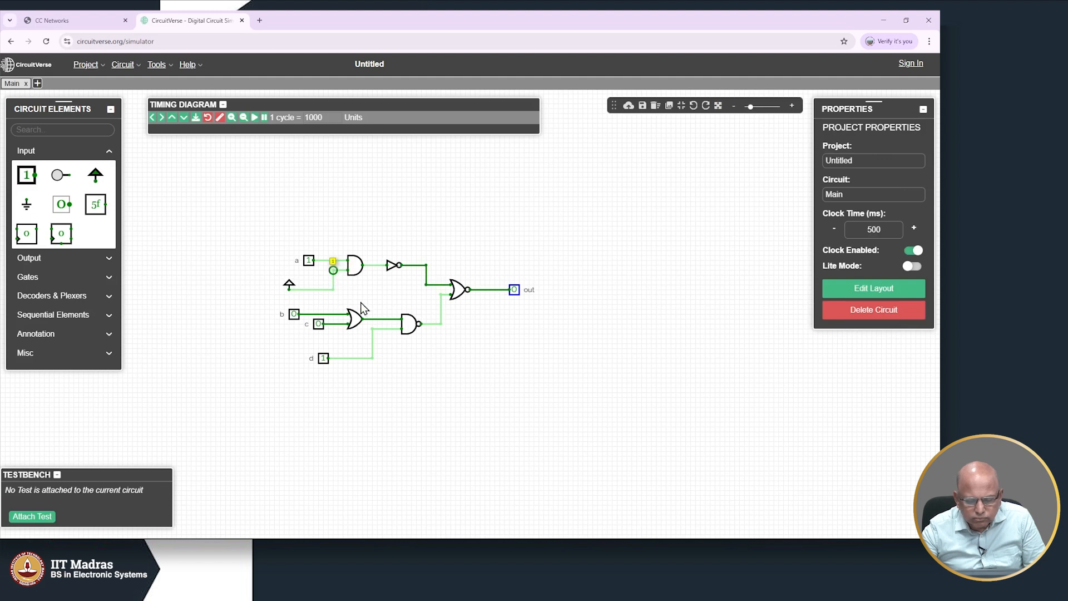
{"action": "left_click", "coordinate": [332, 303]}
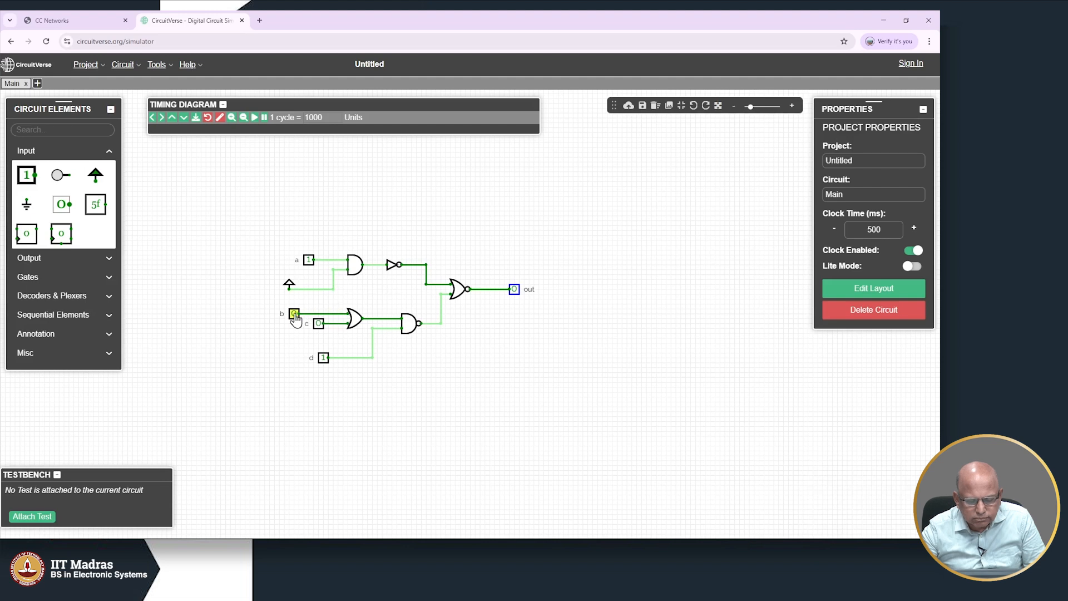
Step: Remove the power source and its wire, and reconnect input b's line to the AND gate's lower input
{"action": "left_click_drag", "start_coordinate": [289, 281], "coordinate": [279, 274]}
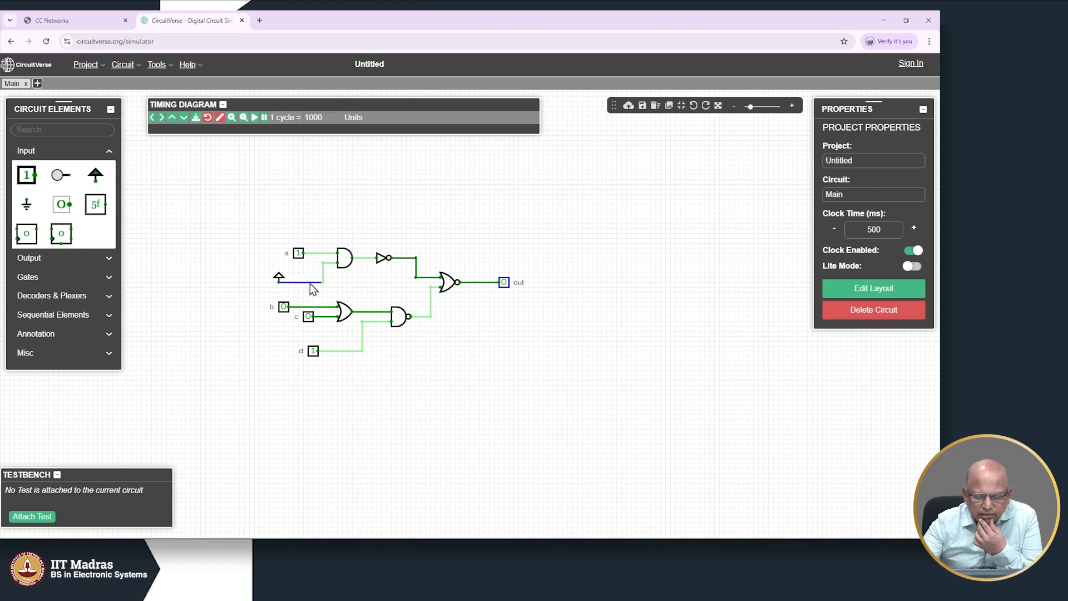
{"action": "key", "text": "Delete"}
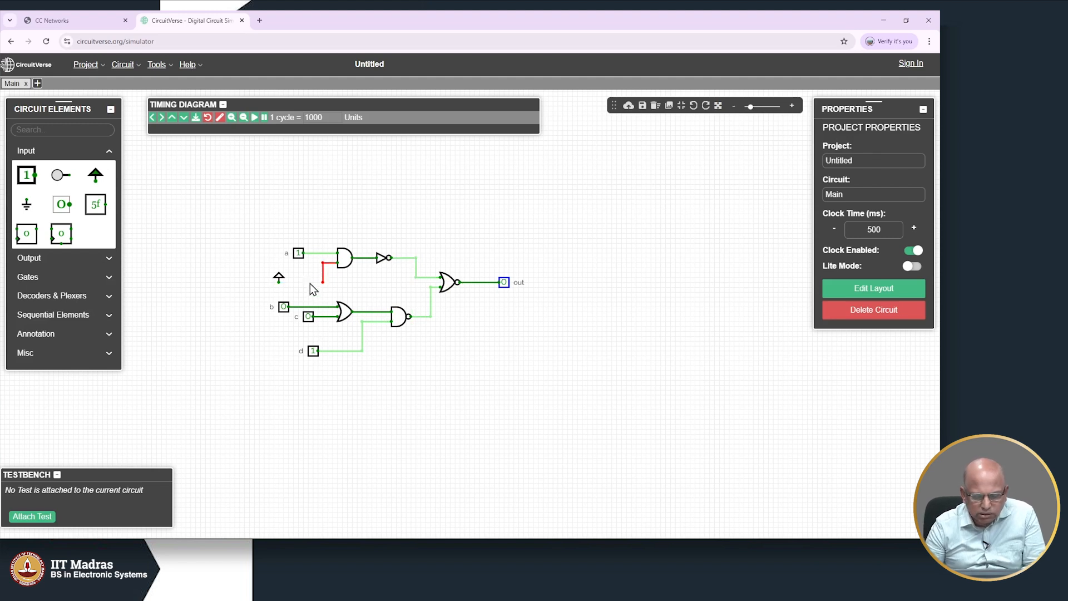
{"action": "left_click", "coordinate": [280, 281]}
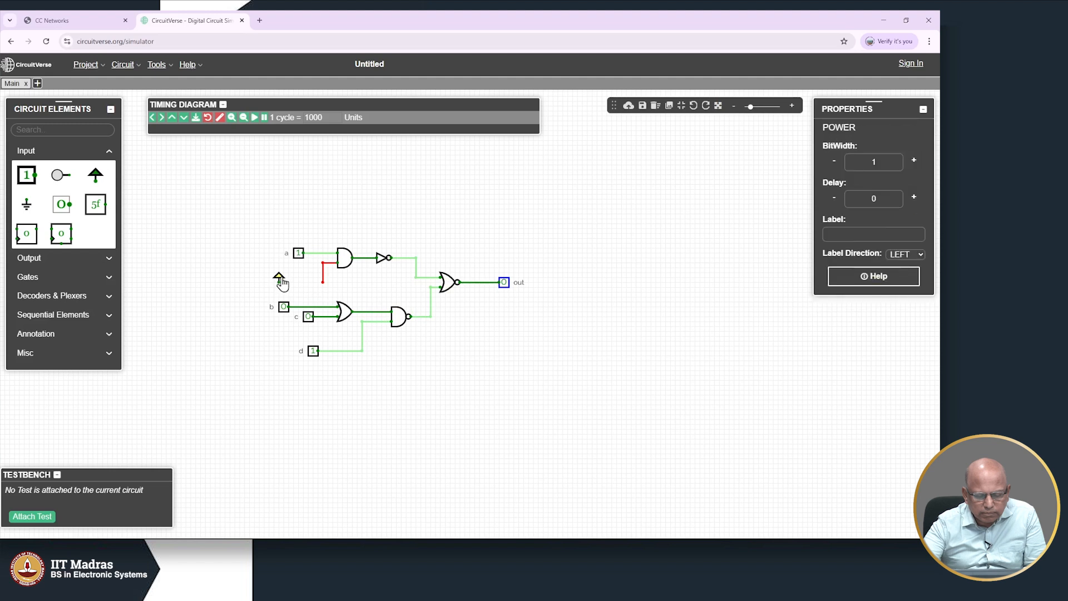
{"action": "key", "text": "Delete"}
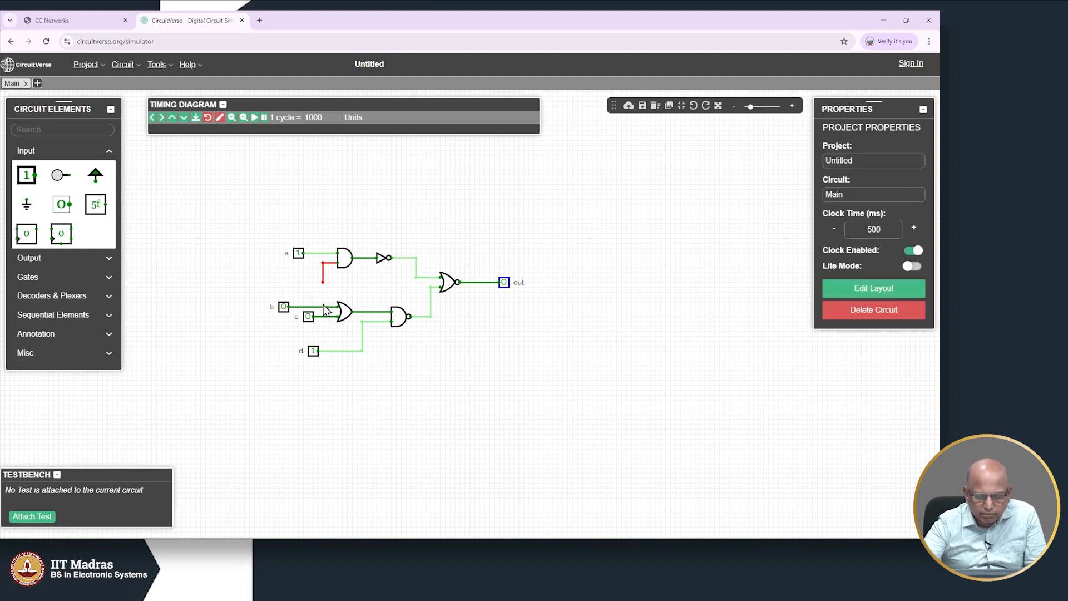
{"action": "left_click_drag", "start_coordinate": [323, 307], "coordinate": [323, 282]}
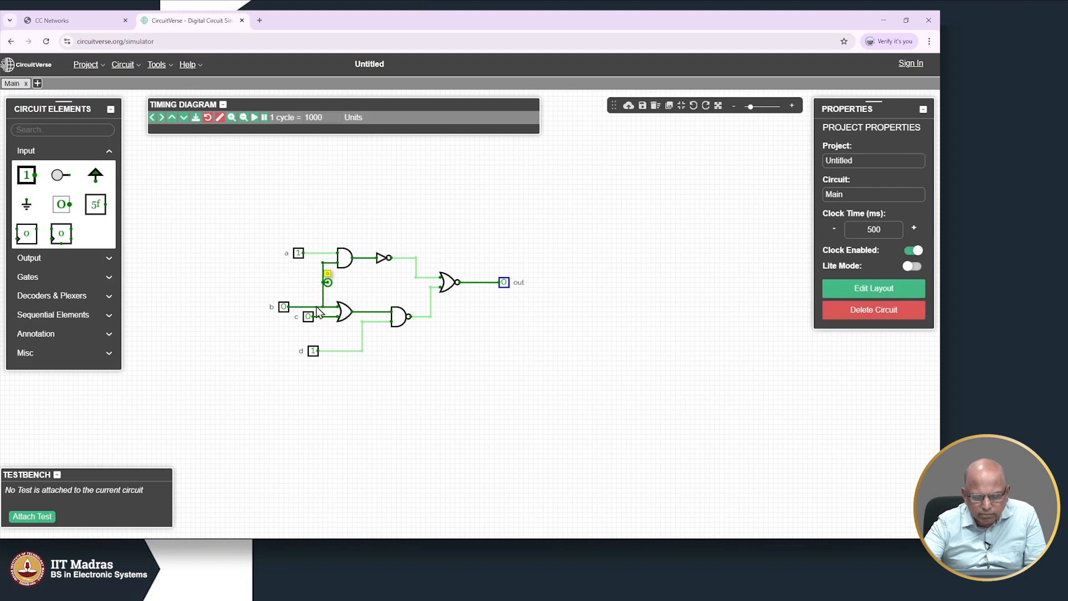
Step: Toggle input b repeatedly in the restored circuit with a and d at 1 and c at 0 to check both signal paths and the output
{"action": "left_click", "coordinate": [284, 307]}
{"action": "left_click", "coordinate": [283, 307]}
{"action": "left_click", "coordinate": [283, 307]}
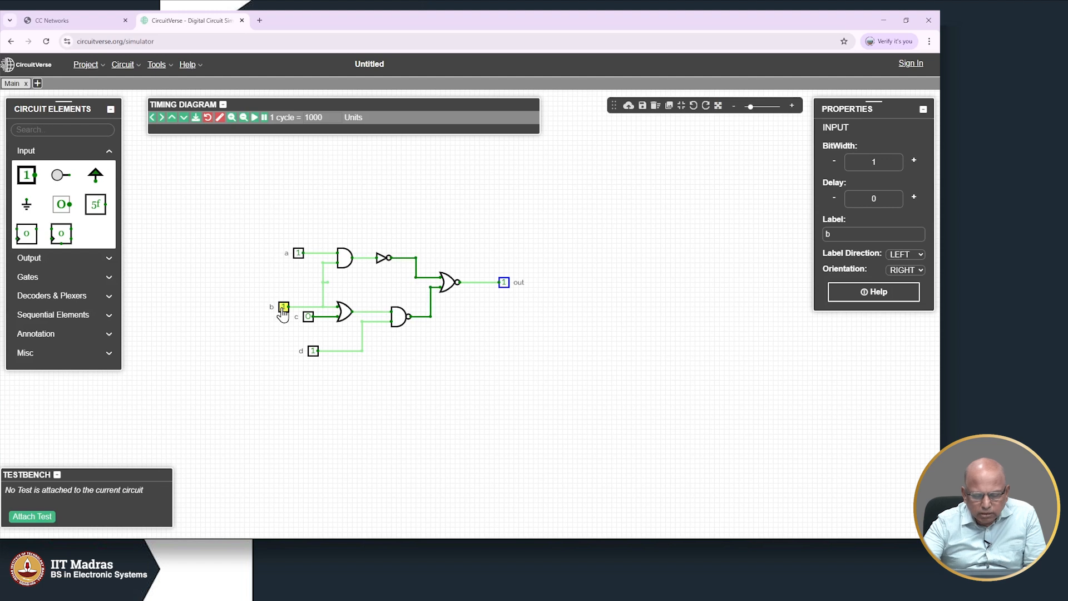
{"action": "left_click", "coordinate": [284, 308]}
{"action": "left_click", "coordinate": [283, 307]}
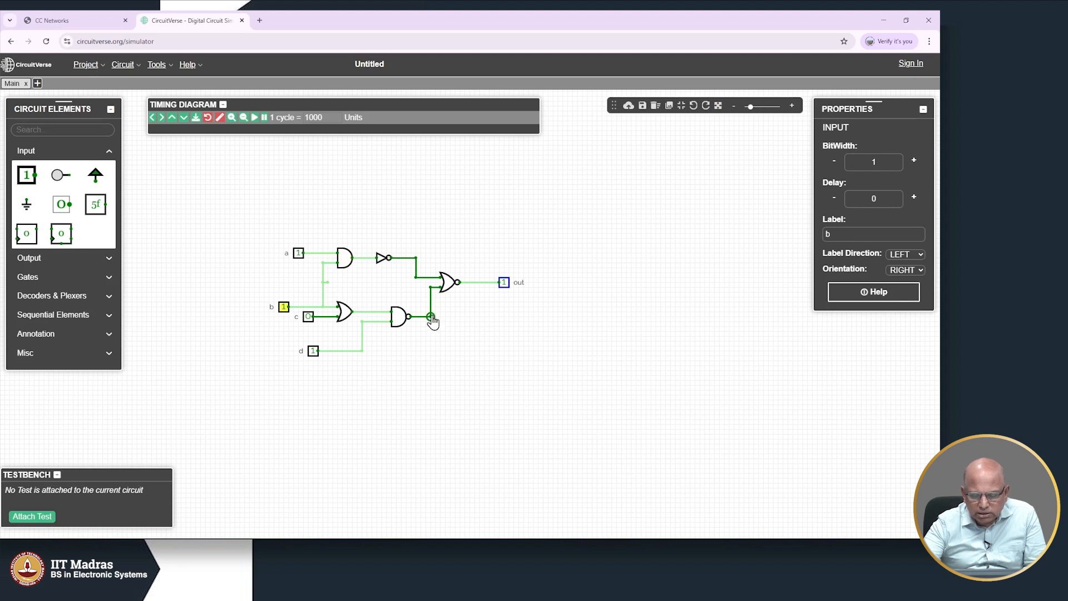
{"action": "left_click", "coordinate": [284, 307]}
{"action": "left_click", "coordinate": [285, 309]}
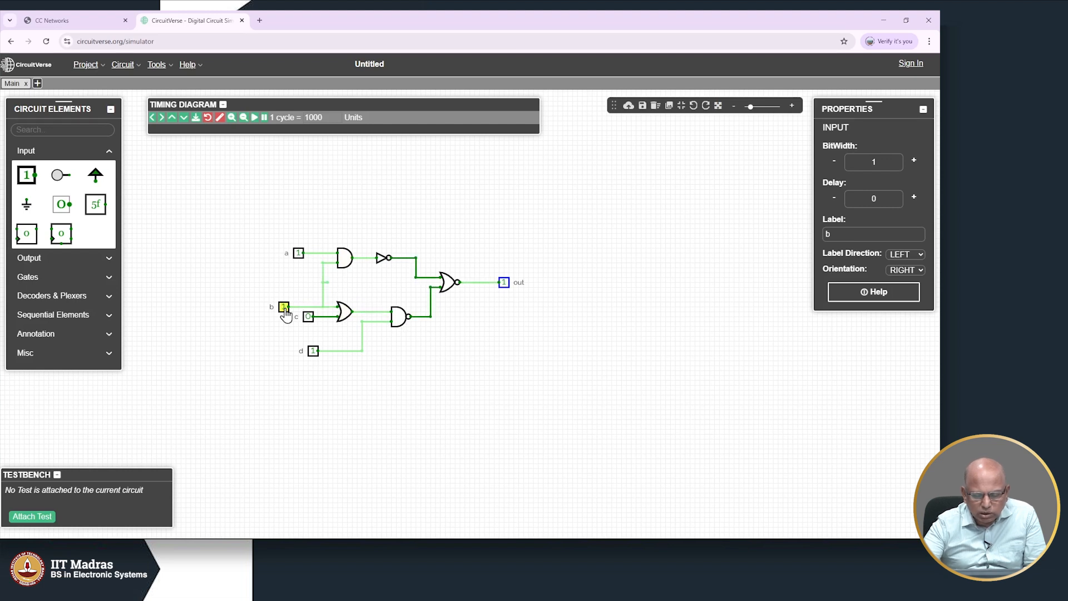
{"action": "left_click", "coordinate": [284, 307]}
{"action": "left_click", "coordinate": [284, 308]}
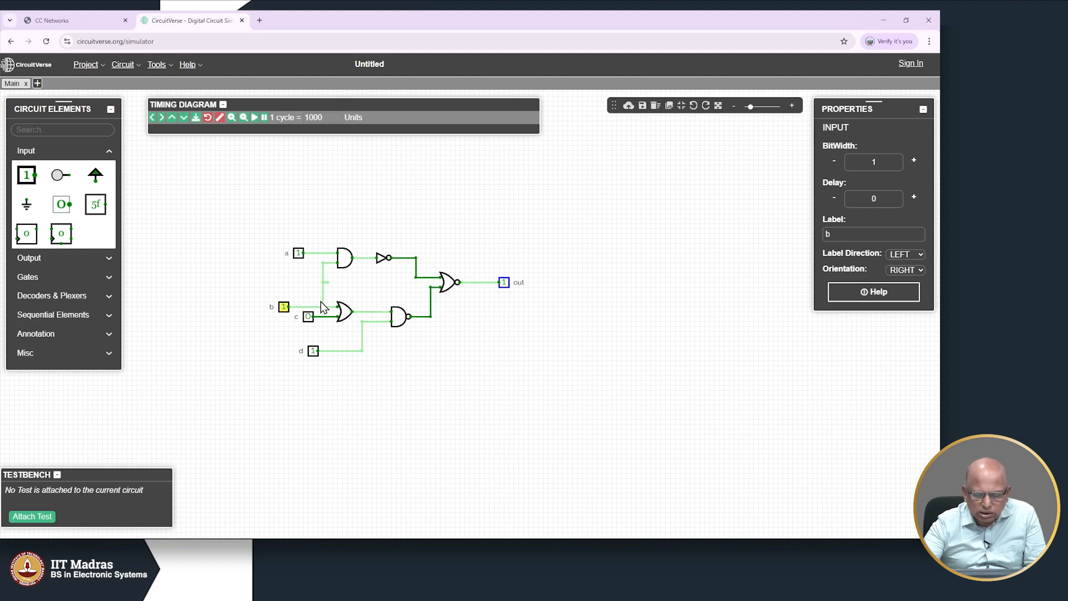
{"action": "left_click", "coordinate": [284, 308]}
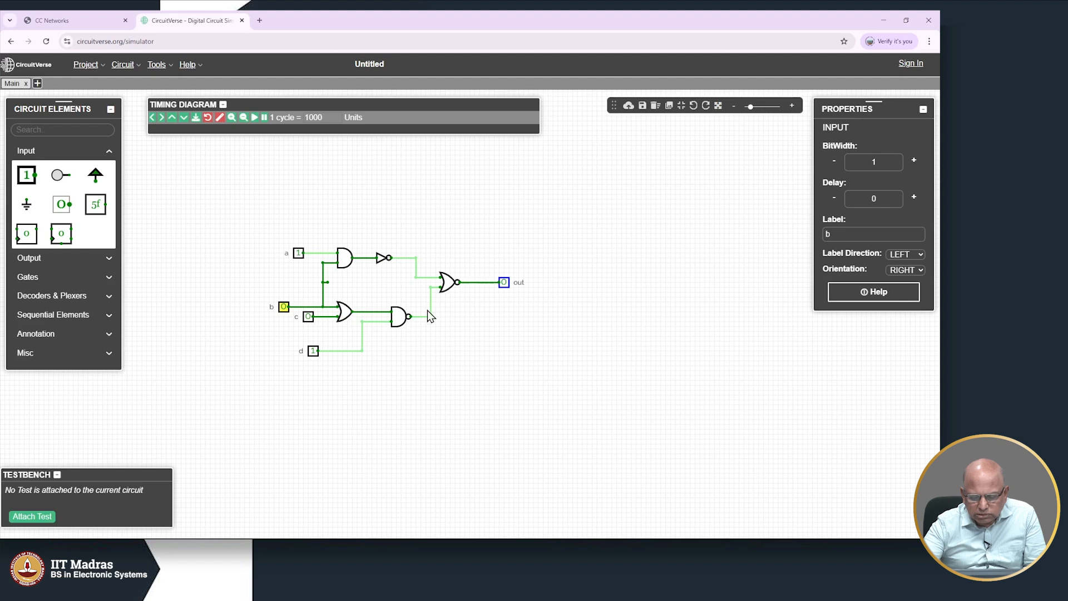
{"action": "left_click", "coordinate": [286, 309]}
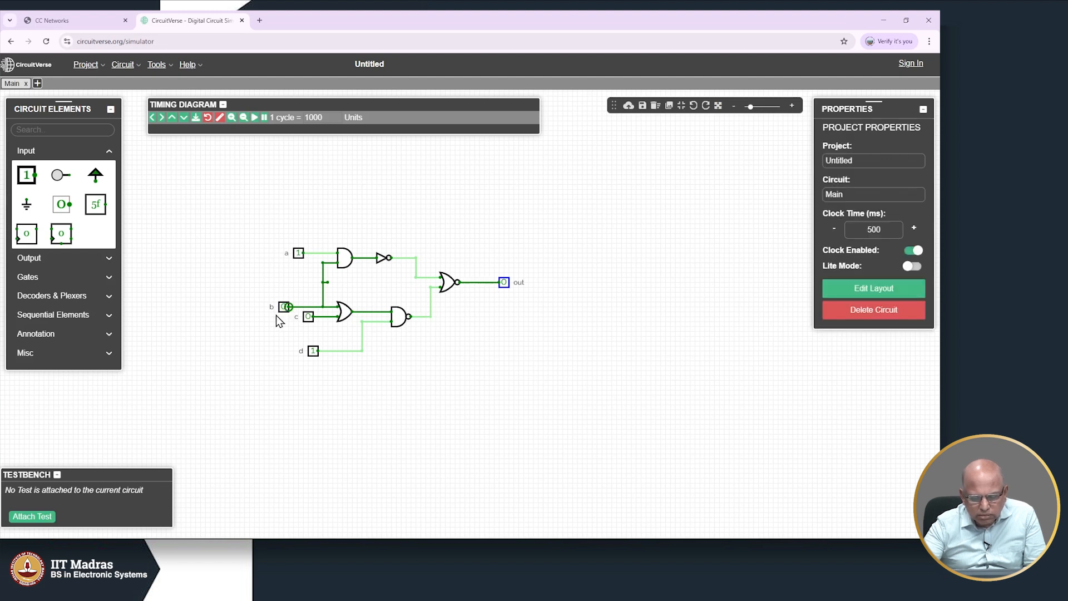
{"action": "left_click", "coordinate": [285, 308]}
{"action": "left_click", "coordinate": [285, 309]}
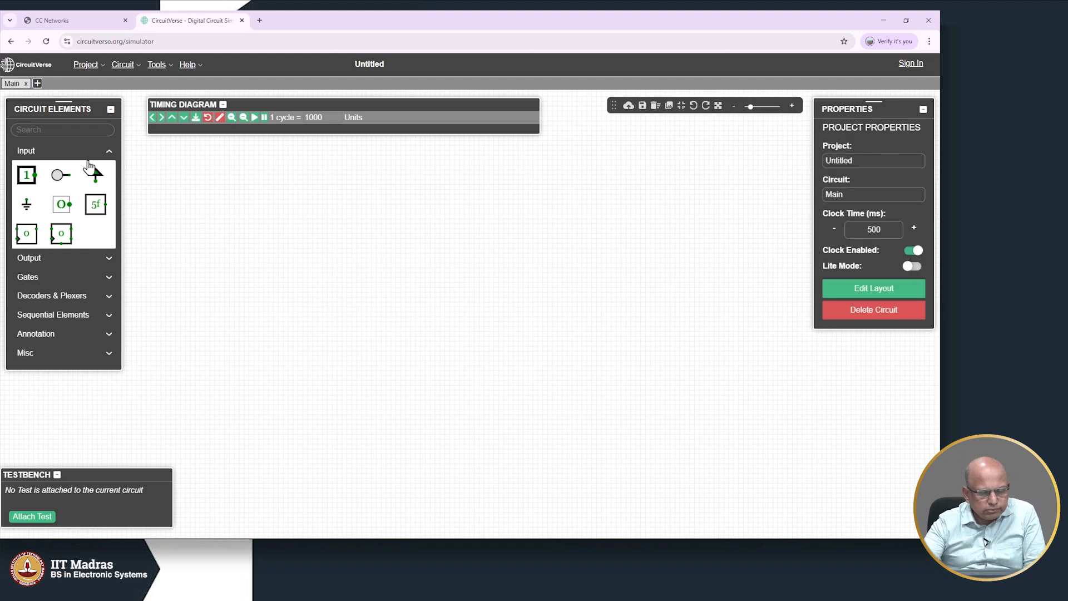
Step: Place an XOR gate, two AND gates one above the other, and an XNOR gate on the empty canvas
{"action": "left_click", "coordinate": [41, 277]}
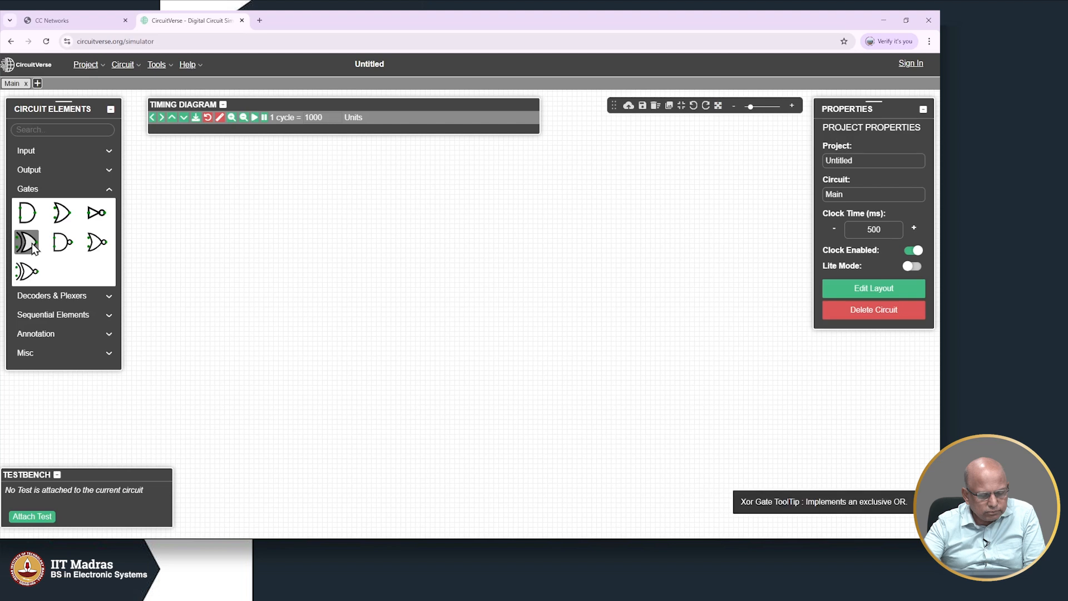
{"action": "left_click", "coordinate": [32, 242]}
{"action": "left_click", "coordinate": [297, 281]}
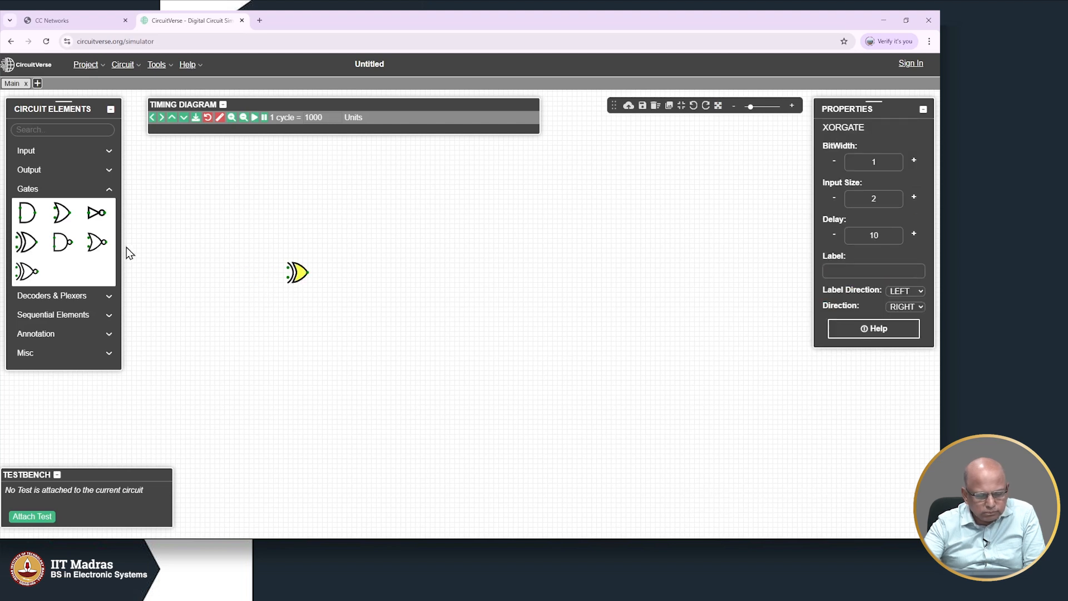
{"action": "left_click", "coordinate": [38, 216]}
{"action": "left_click", "coordinate": [349, 244]}
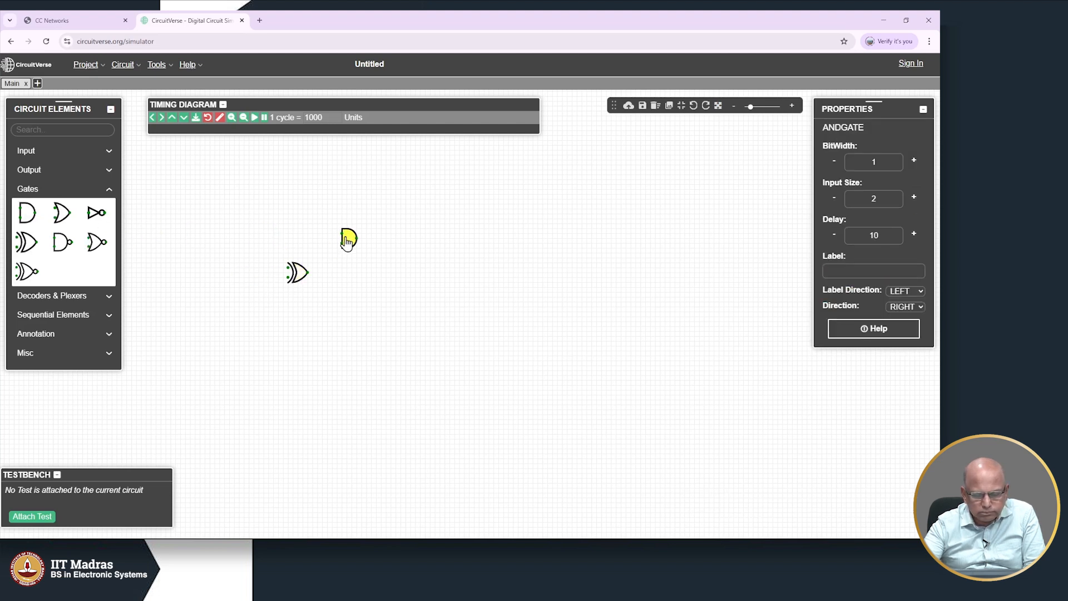
{"action": "left_click", "coordinate": [26, 212]}
{"action": "left_click", "coordinate": [354, 298]}
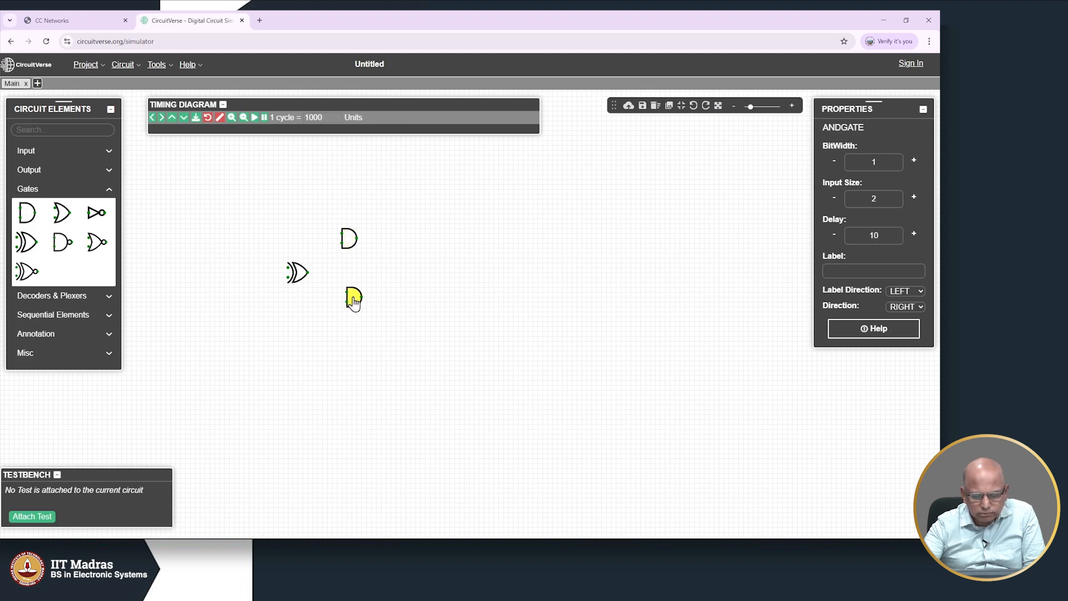
{"action": "left_click", "coordinate": [27, 272]}
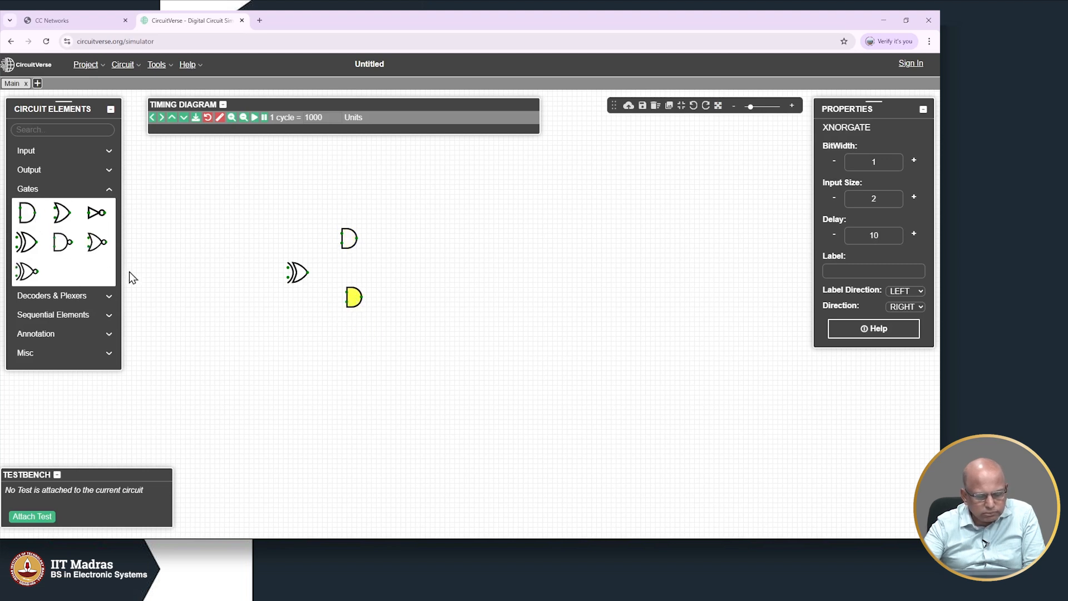
{"action": "left_click", "coordinate": [402, 274]}
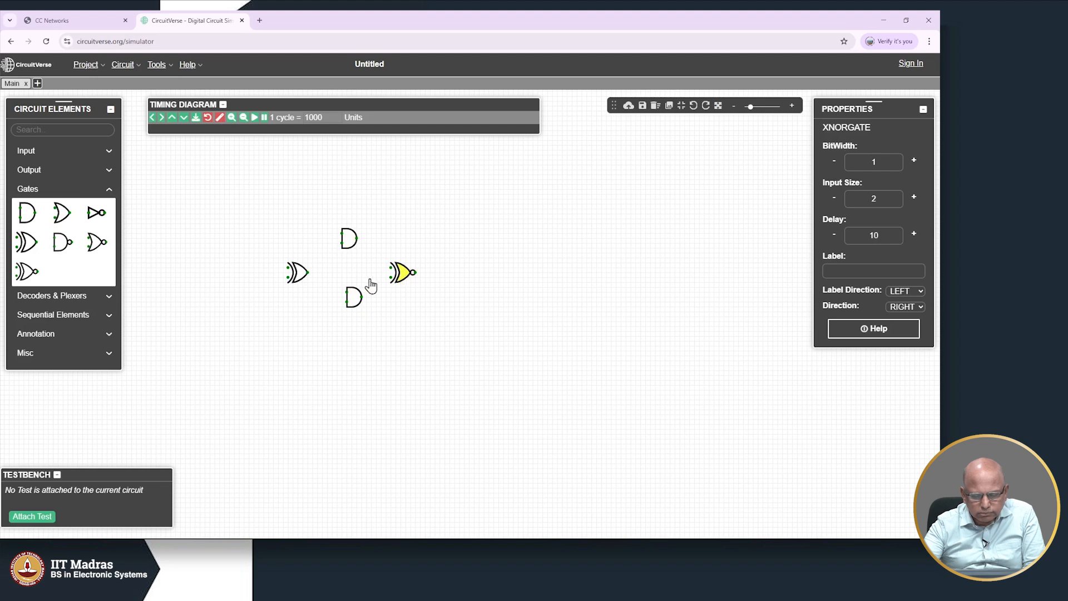
Step: Align the upper AND gate directly above the lower AND gate, between the XOR and XNOR gates
{"action": "left_click_drag", "start_coordinate": [309, 278], "coordinate": [323, 269]}
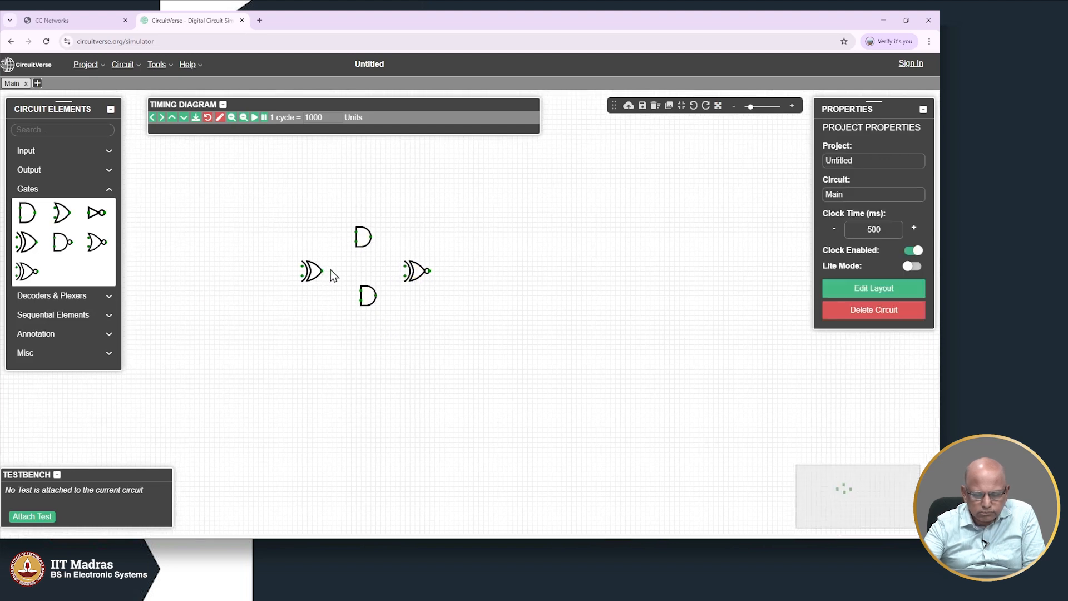
{"action": "left_click", "coordinate": [356, 245]}
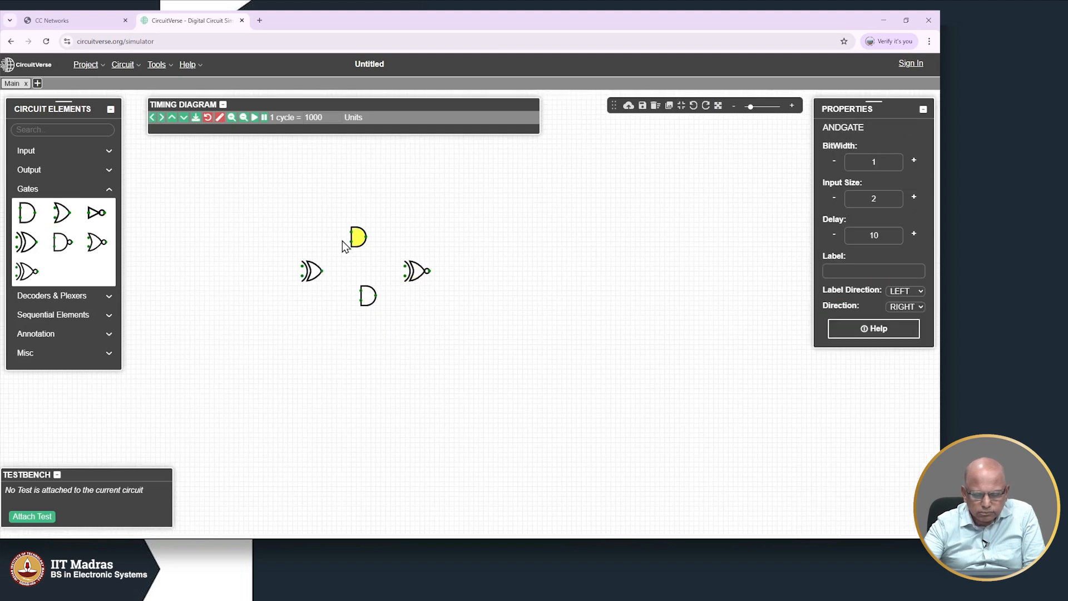
{"action": "left_click_drag", "start_coordinate": [358, 242], "coordinate": [364, 237]}
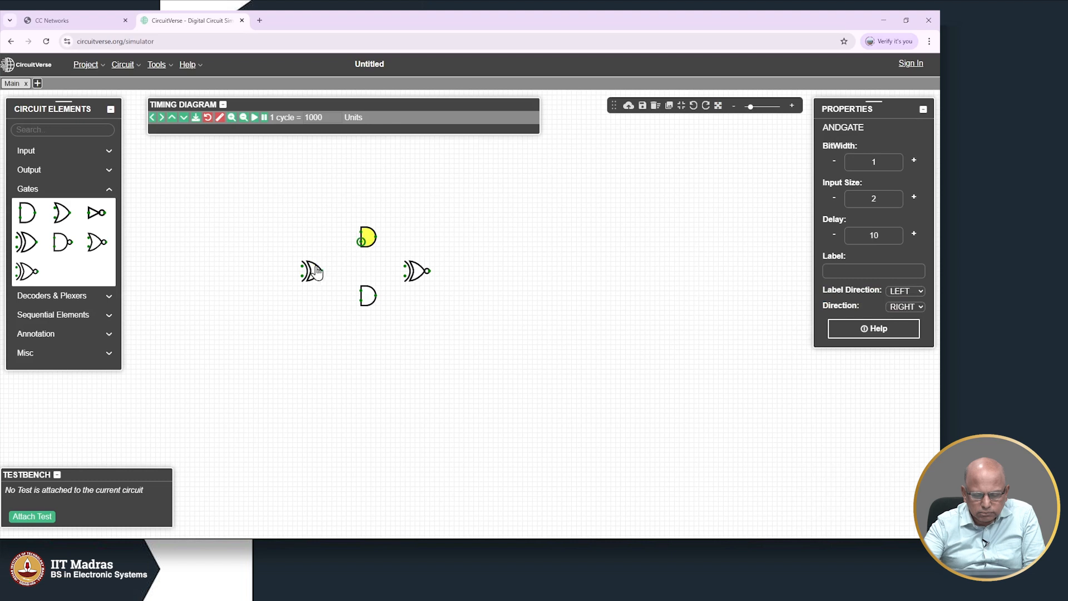
{"action": "left_click_drag", "start_coordinate": [320, 272], "coordinate": [332, 275]}
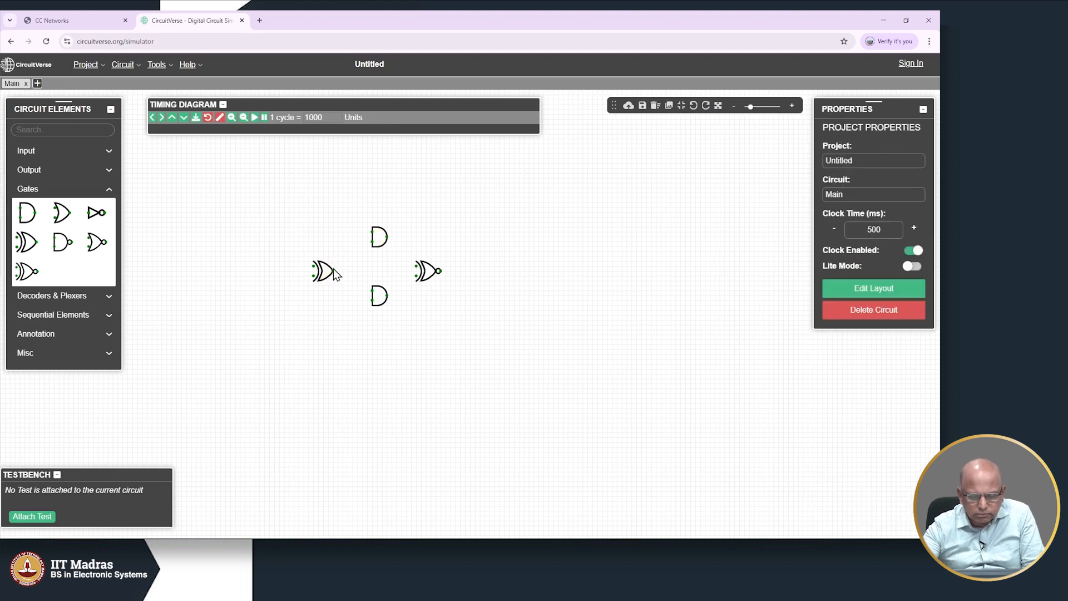
{"action": "left_click_drag", "start_coordinate": [333, 273], "coordinate": [339, 275]}
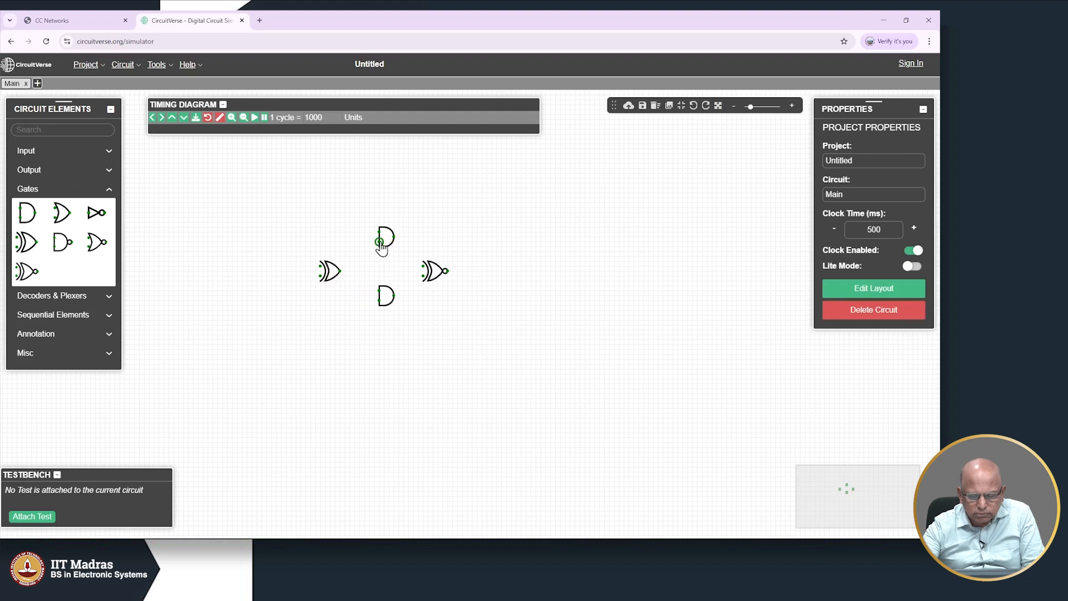
Step: Wire the XOR output to both AND gates, both AND outputs to the XNOR gate, and extend a wire from the XNOR output
{"action": "mouse_move", "coordinate": [366, 243]}
{"action": "left_mouse_down"}
{"action": "mouse_move", "coordinate": [358, 269]}
{"action": "mouse_move", "coordinate": [340, 271]}
{"action": "mouse_move", "coordinate": [377, 293]}
{"action": "mouse_move", "coordinate": [410, 263]}
{"action": "mouse_move", "coordinate": [408, 238]}
{"action": "left_mouse_up"}
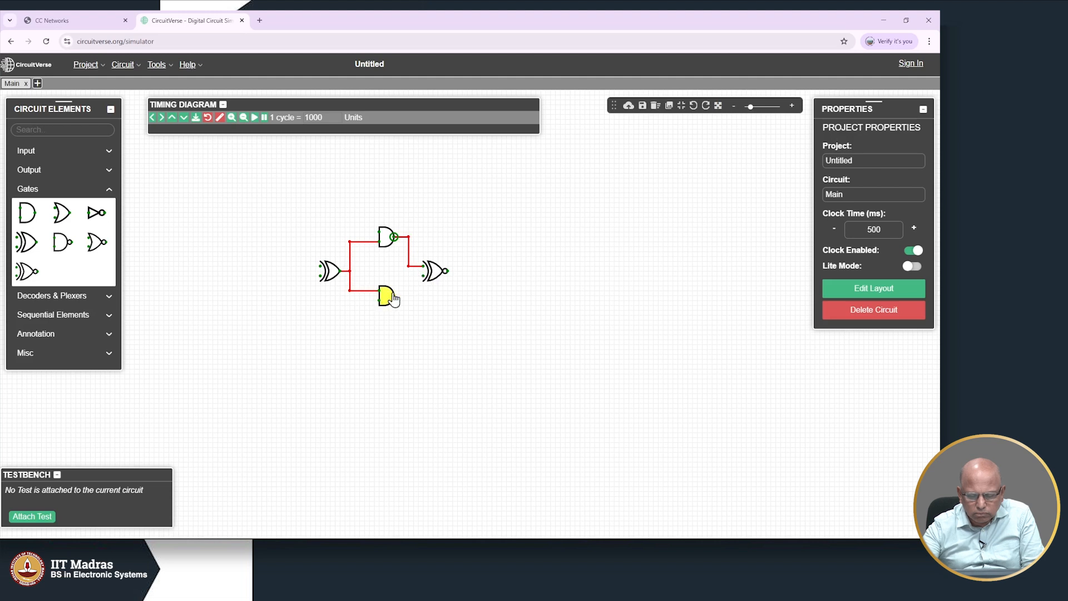
{"action": "mouse_move", "coordinate": [396, 299]}
{"action": "left_mouse_down"}
{"action": "mouse_move", "coordinate": [413, 300]}
{"action": "mouse_move", "coordinate": [424, 276]}
{"action": "mouse_move", "coordinate": [431, 299]}
{"action": "mouse_move", "coordinate": [413, 296]}
{"action": "left_mouse_up"}
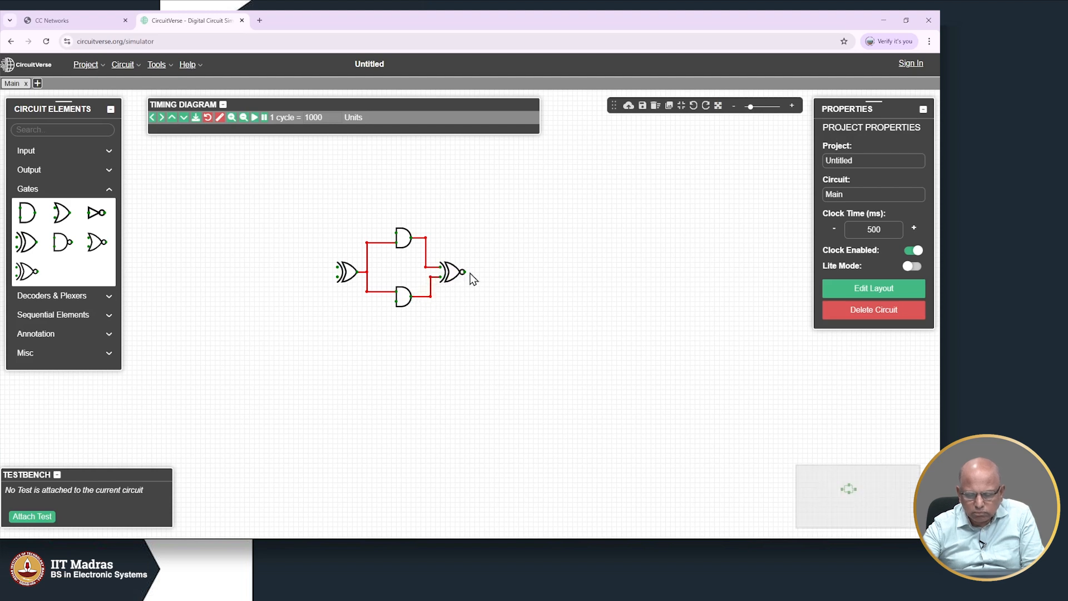
{"action": "left_click_drag", "start_coordinate": [465, 273], "coordinate": [489, 268]}
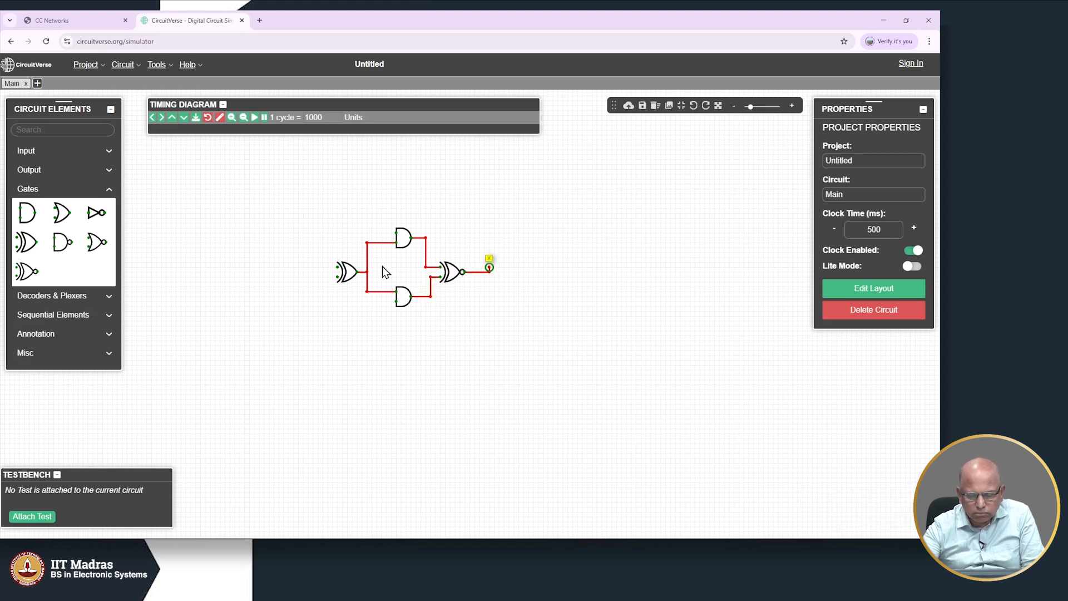
Step: Add an input element and connect it to the upper input of the upper AND gate
{"action": "left_click", "coordinate": [47, 155]}
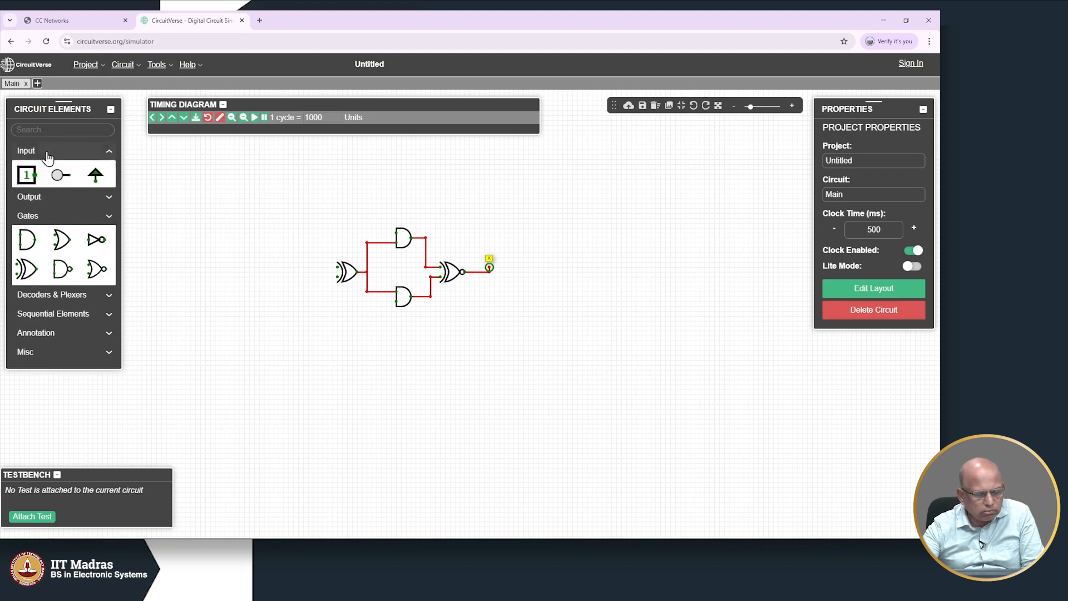
{"action": "left_click", "coordinate": [40, 177]}
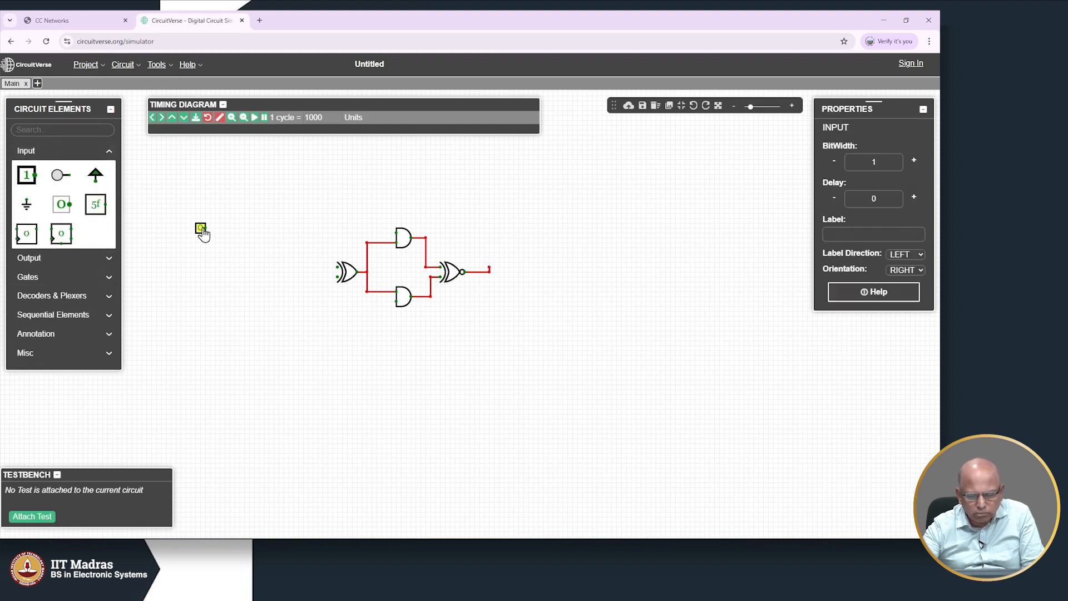
{"action": "left_click", "coordinate": [318, 239]}
{"action": "left_click_drag", "start_coordinate": [396, 233], "coordinate": [321, 236]}
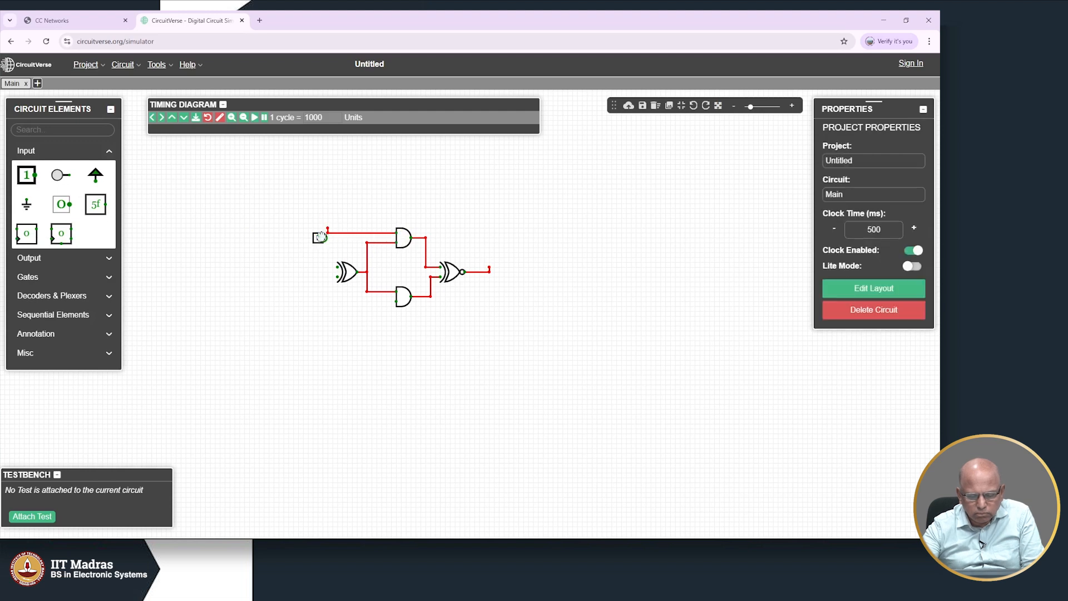
{"action": "left_click", "coordinate": [322, 236]}
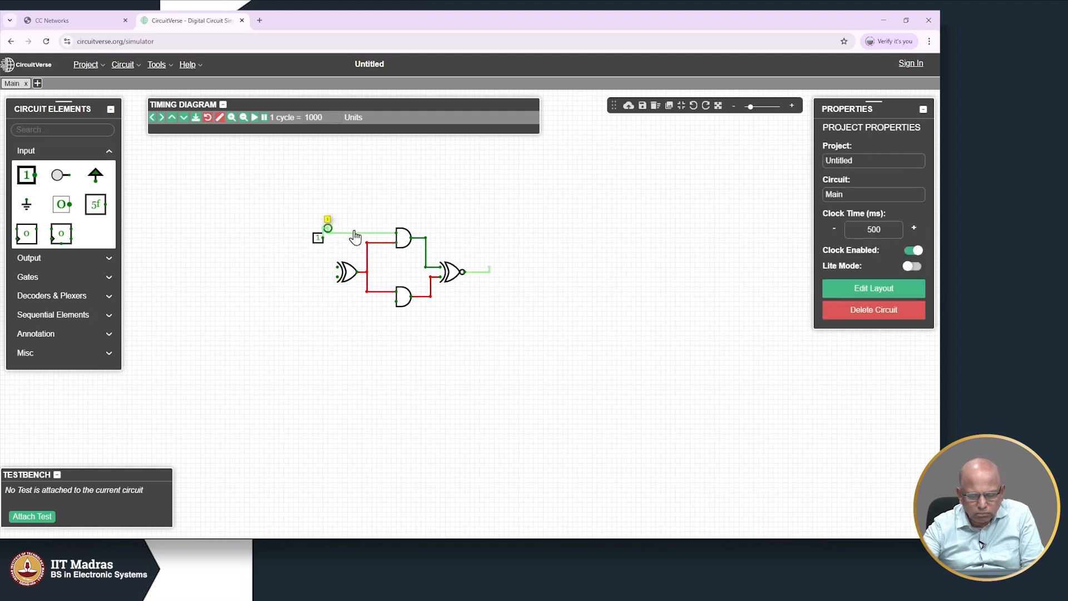
{"action": "left_click", "coordinate": [321, 238]}
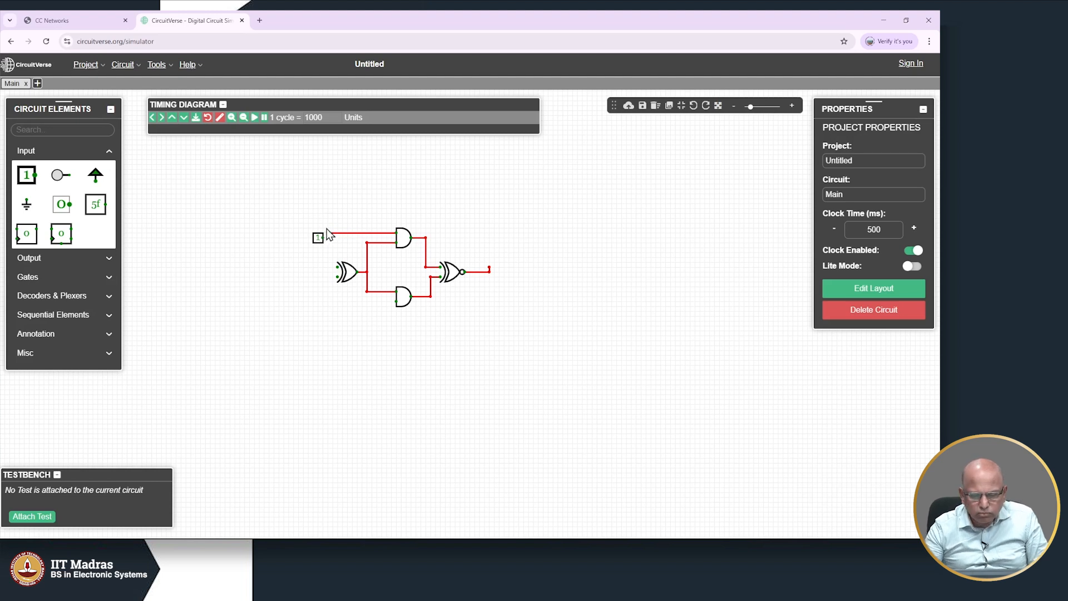
{"action": "left_click_drag", "start_coordinate": [317, 240], "coordinate": [323, 235]}
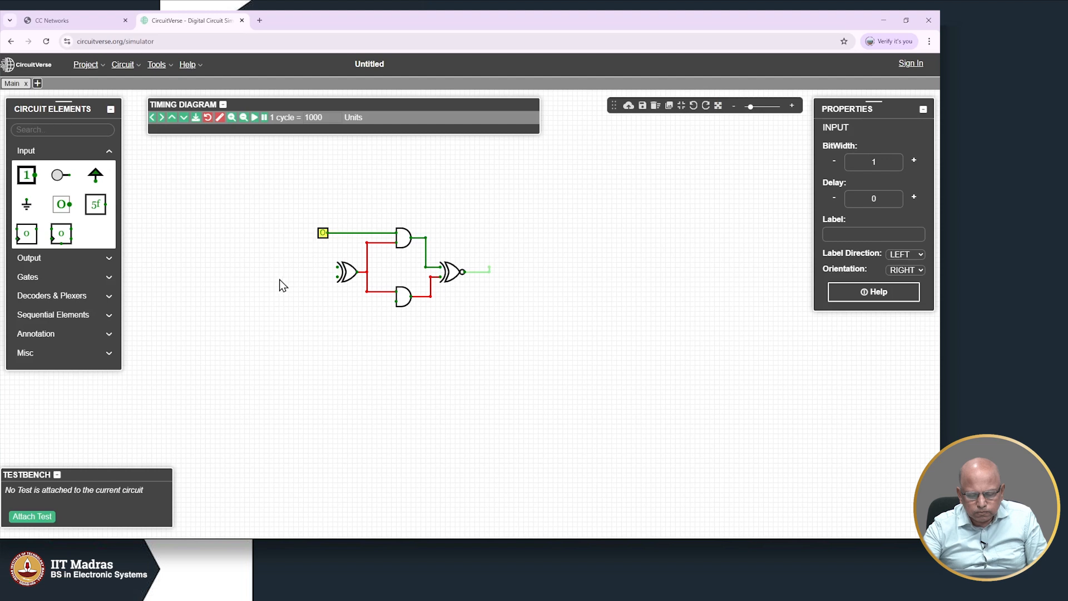
Step: Add a second input element and connect it to the XOR gate's upper input
{"action": "left_click", "coordinate": [26, 176]}
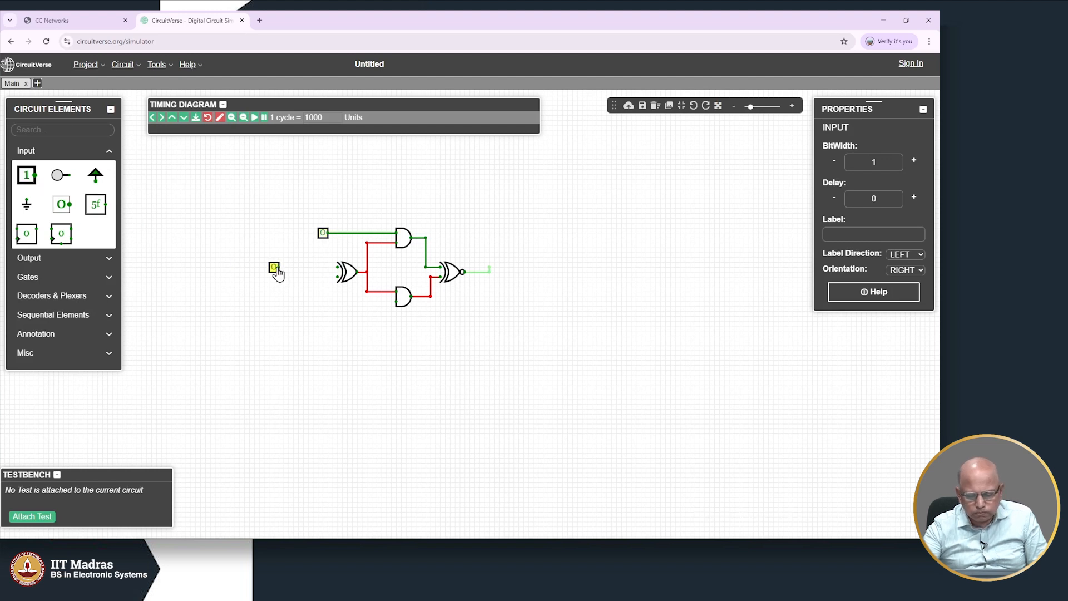
{"action": "left_click", "coordinate": [309, 268]}
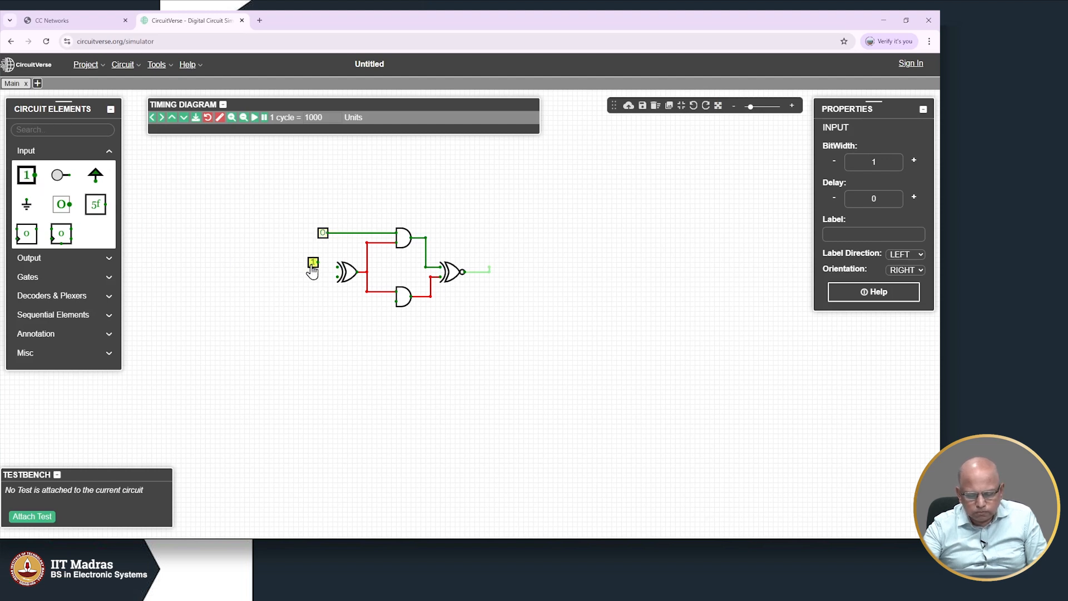
{"action": "left_click_drag", "start_coordinate": [337, 267], "coordinate": [310, 275]}
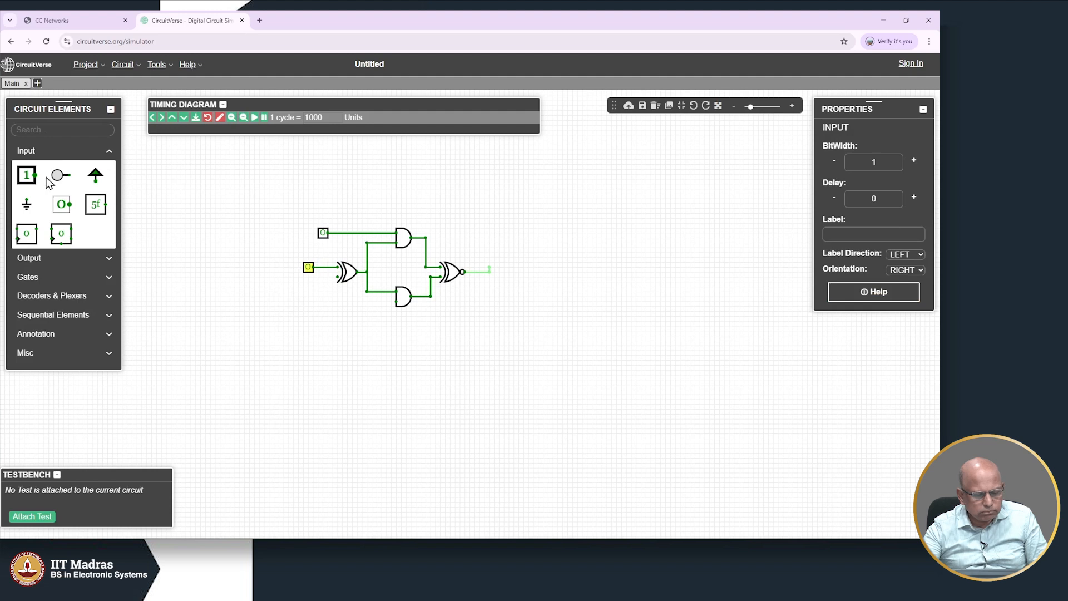
Step: Add a third input element just below the second and connect it to the XOR gate's lower input
{"action": "left_click_drag", "start_coordinate": [27, 179], "coordinate": [312, 289]}
{"action": "left_click", "coordinate": [314, 286]}
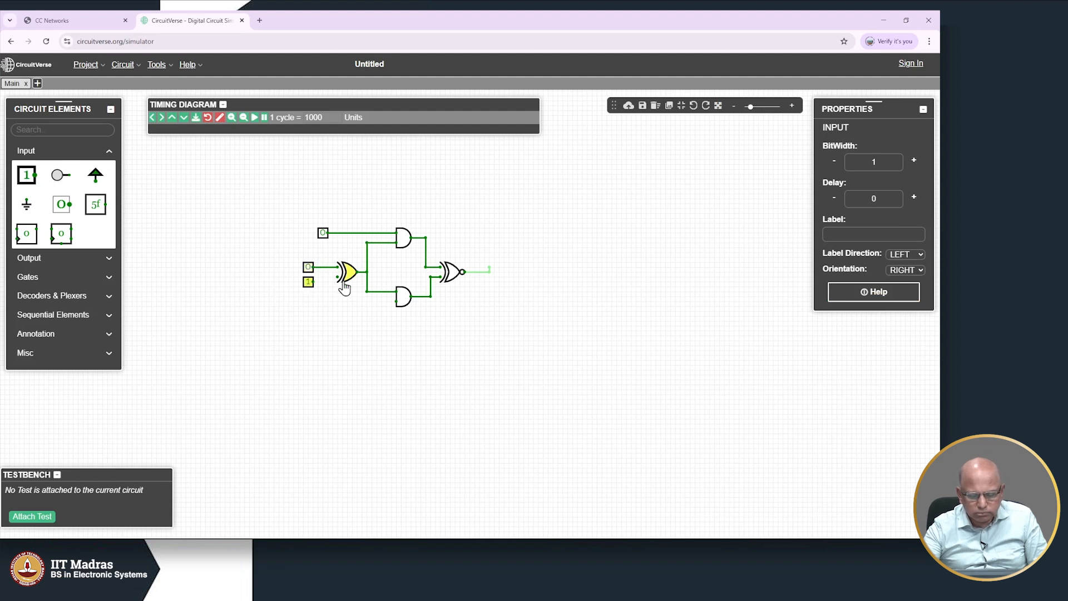
{"action": "left_click", "coordinate": [326, 278]}
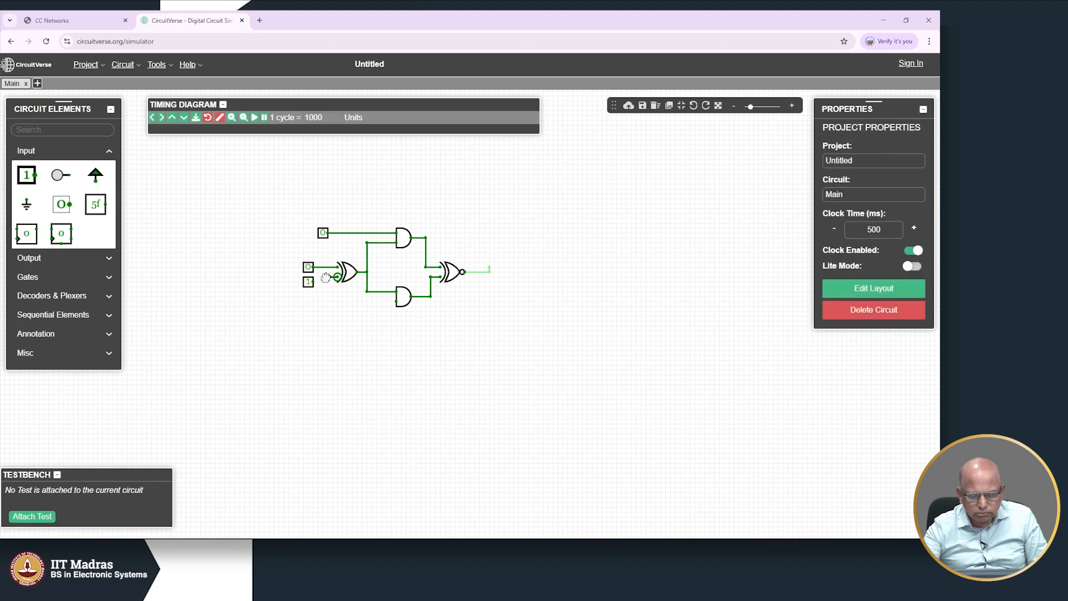
{"action": "left_click_drag", "start_coordinate": [323, 277], "coordinate": [313, 278]}
{"action": "left_click", "coordinate": [318, 277]}
{"action": "left_click", "coordinate": [348, 313]}
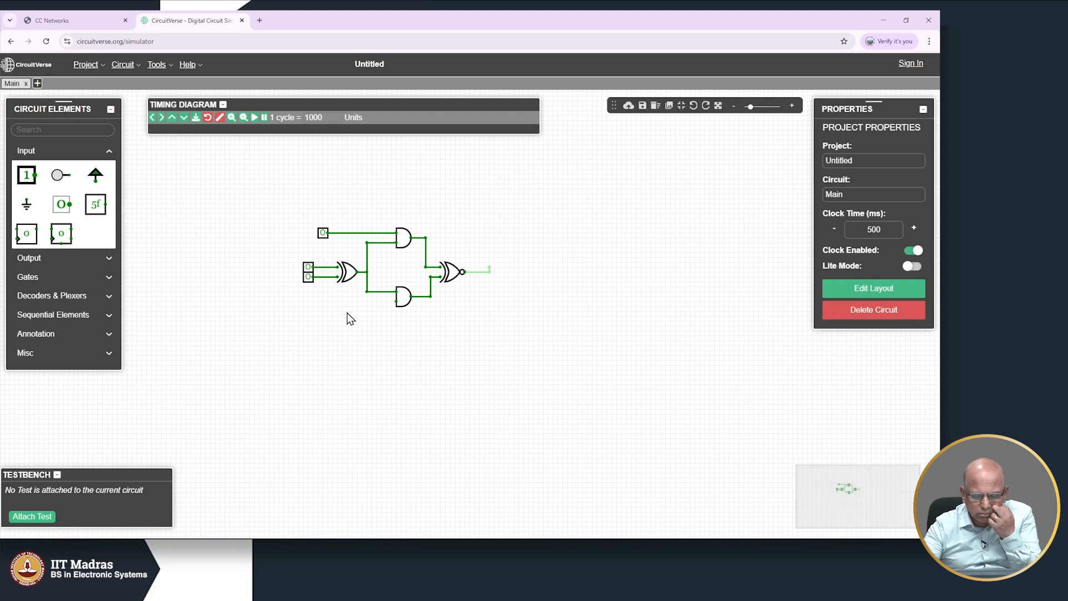
Step: Extend a wire from the lower AND gate's lower input and reconnect the third input element to the XOR gate's lower input
{"action": "left_click_drag", "start_coordinate": [393, 298], "coordinate": [348, 306]}
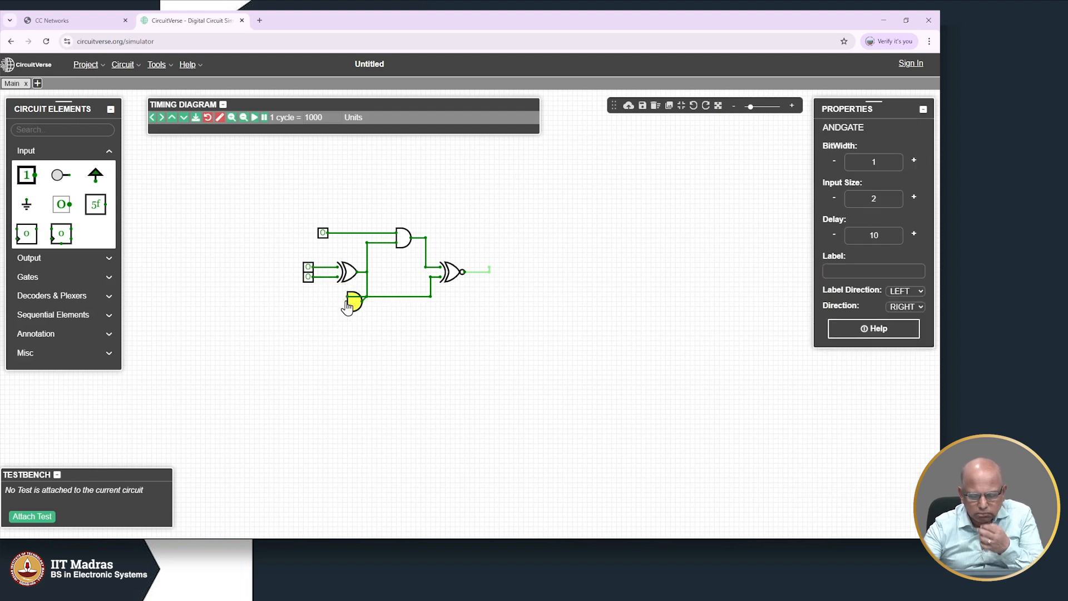
{"action": "key", "text": "ctrl+z"}
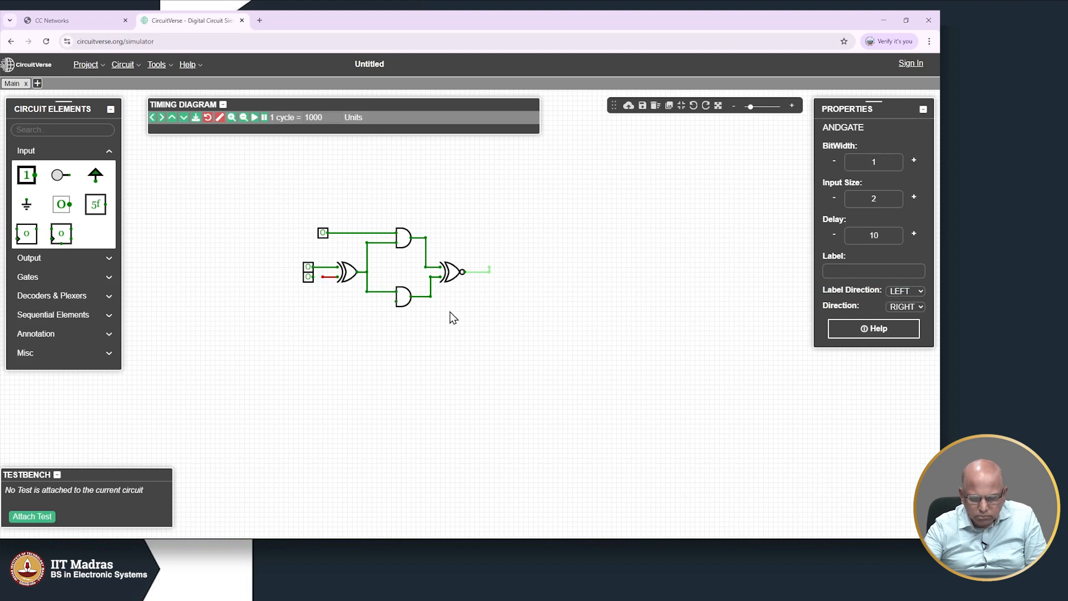
{"action": "left_click_drag", "start_coordinate": [396, 301], "coordinate": [337, 301]}
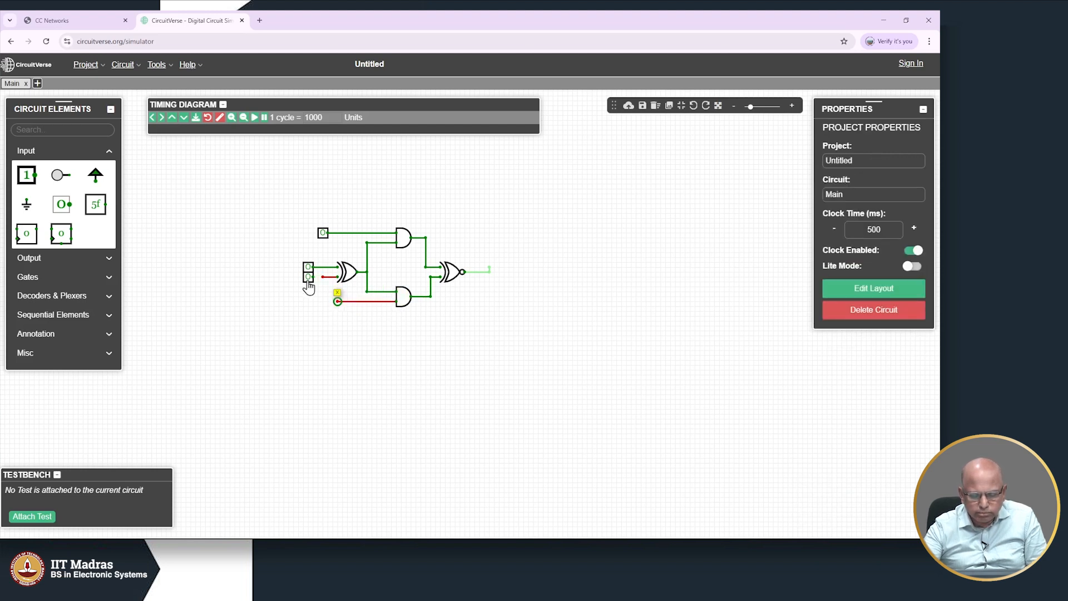
{"action": "left_click_drag", "start_coordinate": [314, 278], "coordinate": [311, 276]}
Step: Copy the upper AND gate's input element and place the copy at the end of the lower AND gate's free wire
{"action": "left_click", "coordinate": [324, 234]}
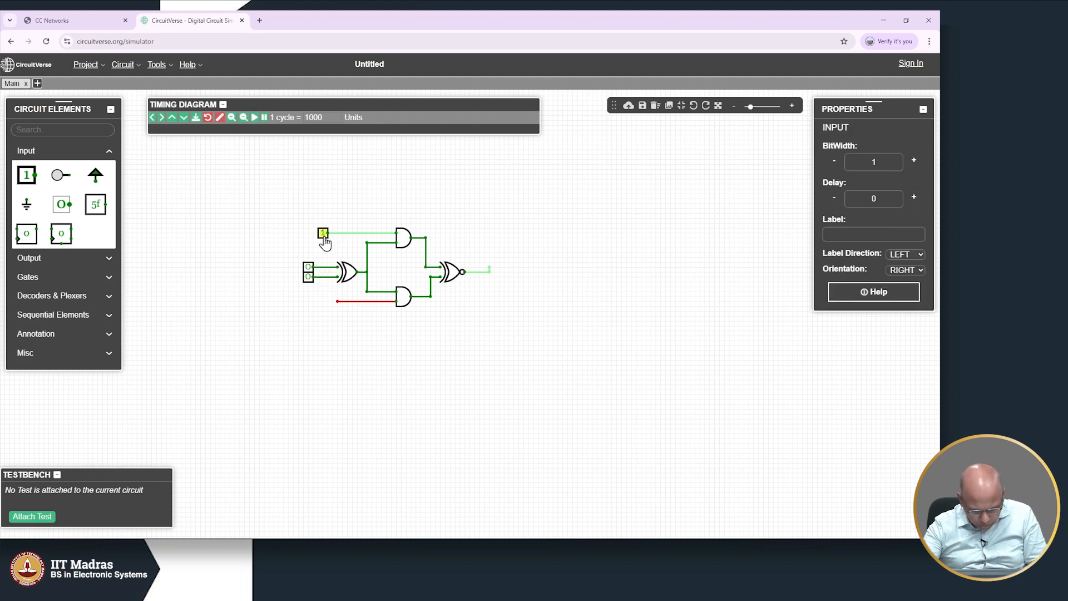
{"action": "left_click", "coordinate": [317, 314]}
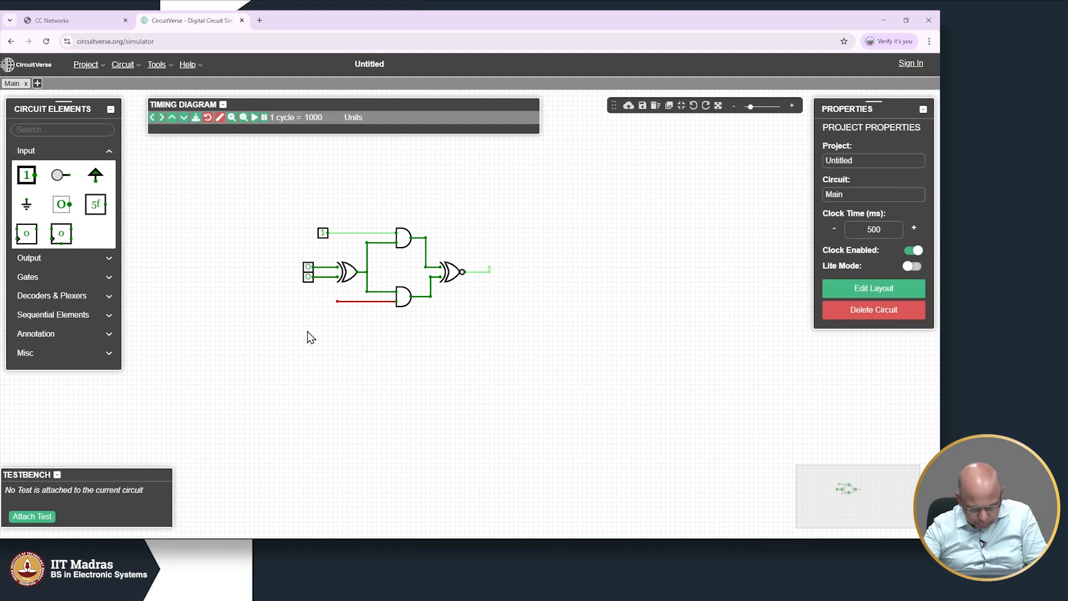
{"action": "key", "text": "ctrl+v"}
{"action": "left_click_drag", "start_coordinate": [309, 335], "coordinate": [333, 301]}
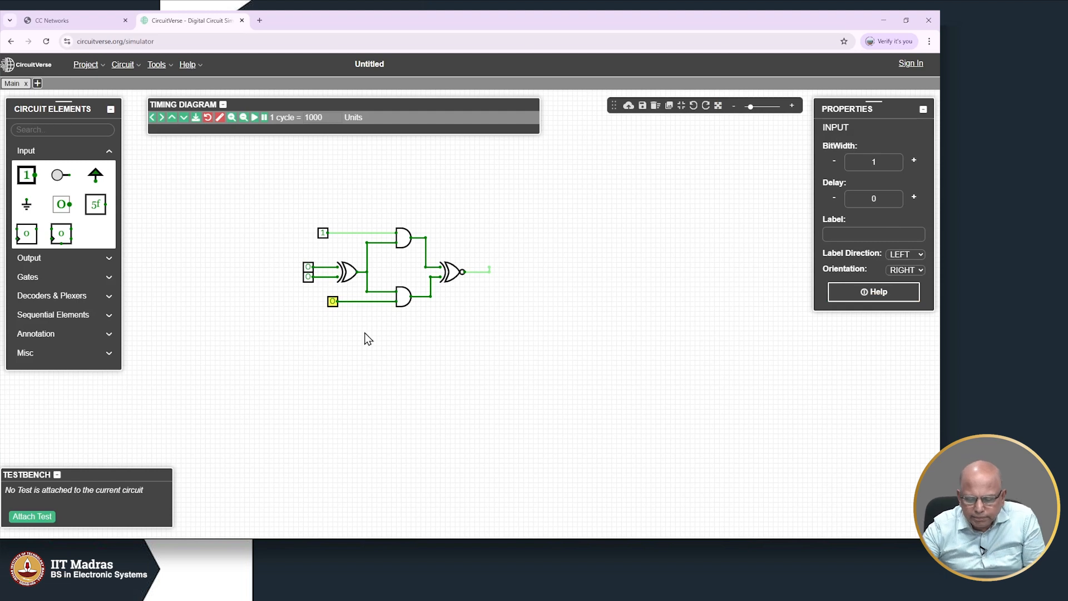
Step: Add an output element to the XNOR gate's output wire and move it farther from the gate
{"action": "left_click", "coordinate": [49, 258]}
{"action": "left_click", "coordinate": [31, 196]}
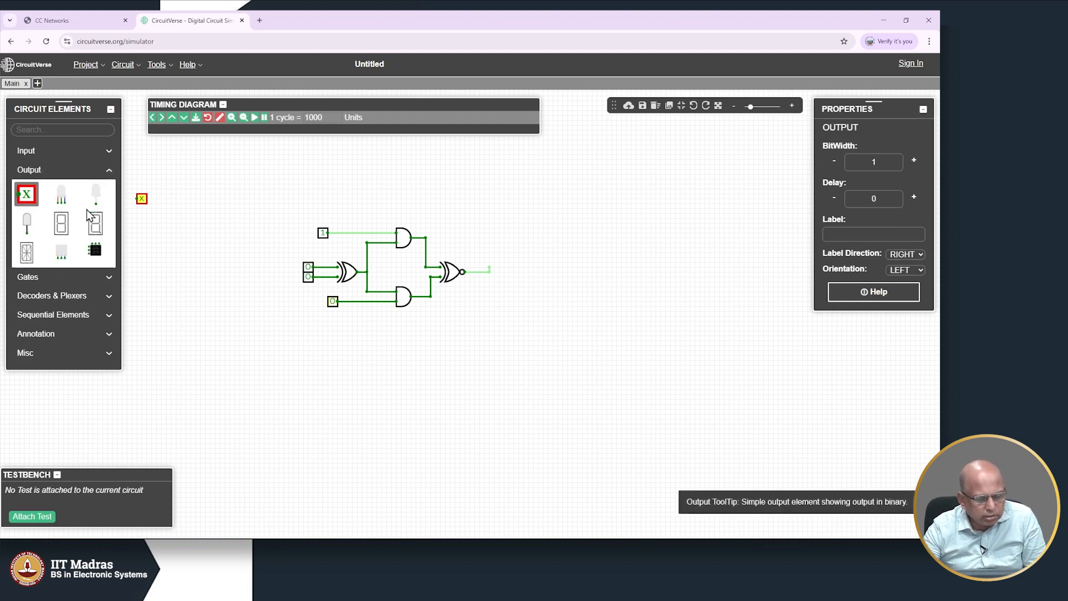
{"action": "left_click", "coordinate": [494, 273]}
{"action": "left_click", "coordinate": [516, 260]}
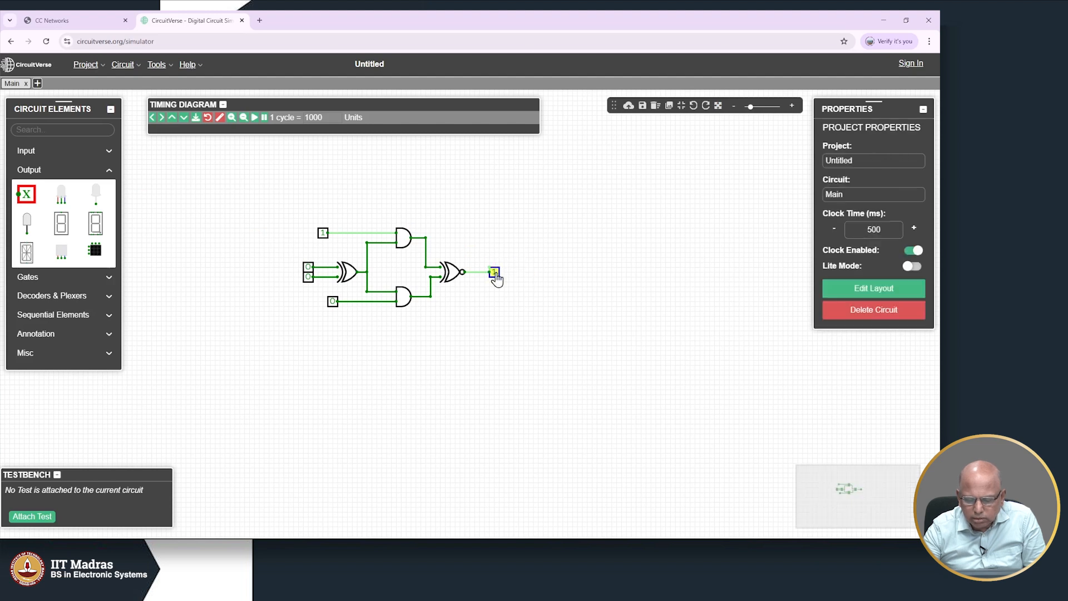
{"action": "left_click_drag", "start_coordinate": [497, 280], "coordinate": [526, 279]}
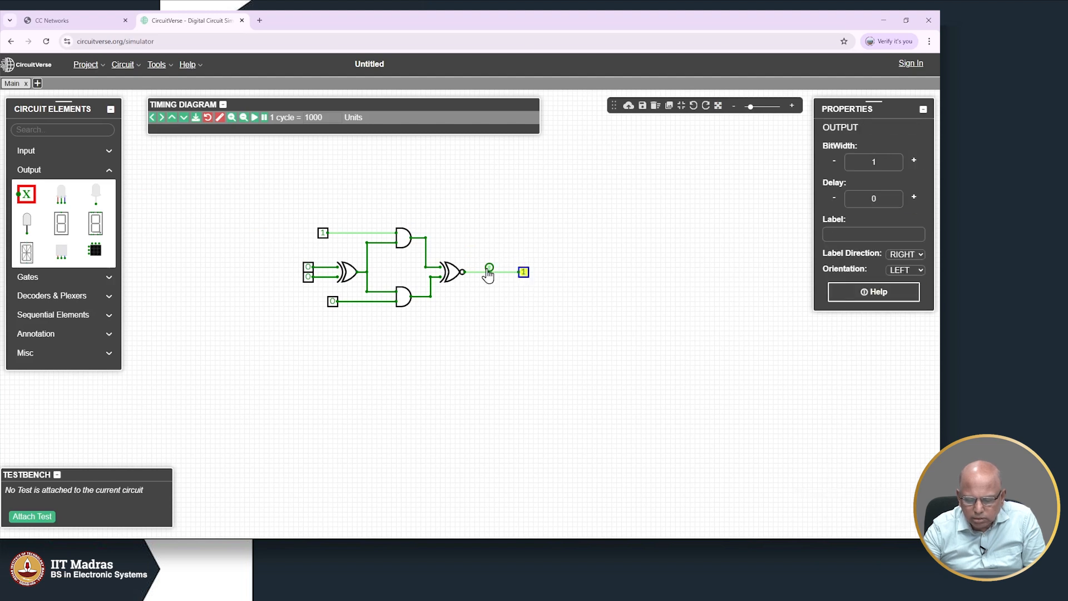
{"action": "left_click", "coordinate": [489, 272]}
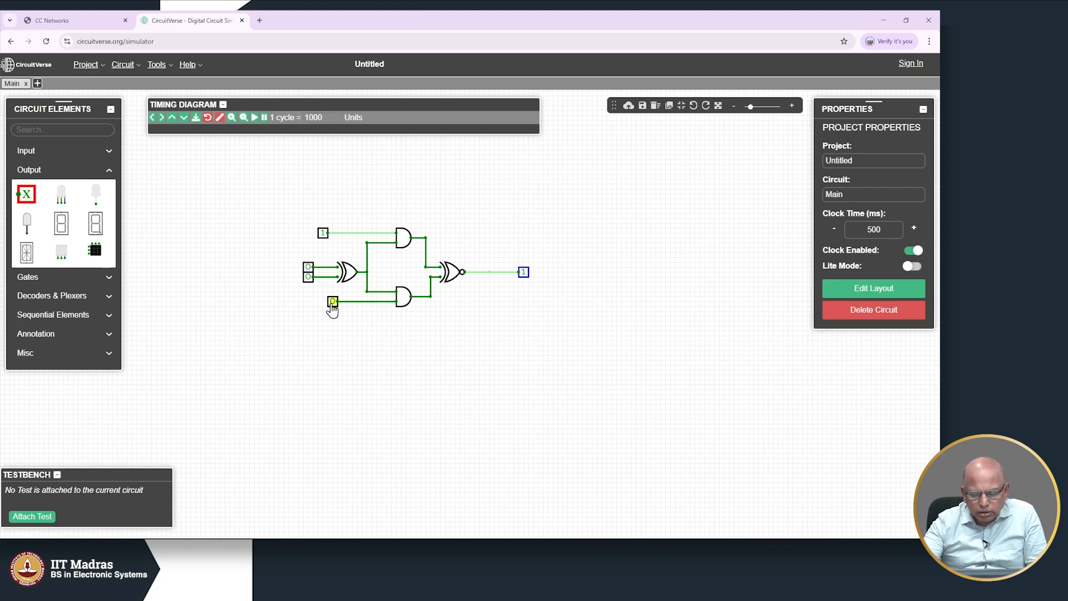
Step: Label the upper AND gate's input element a and the XOR gate's upper input element b
{"action": "left_click", "coordinate": [321, 242]}
{"action": "left_click", "coordinate": [843, 234]}
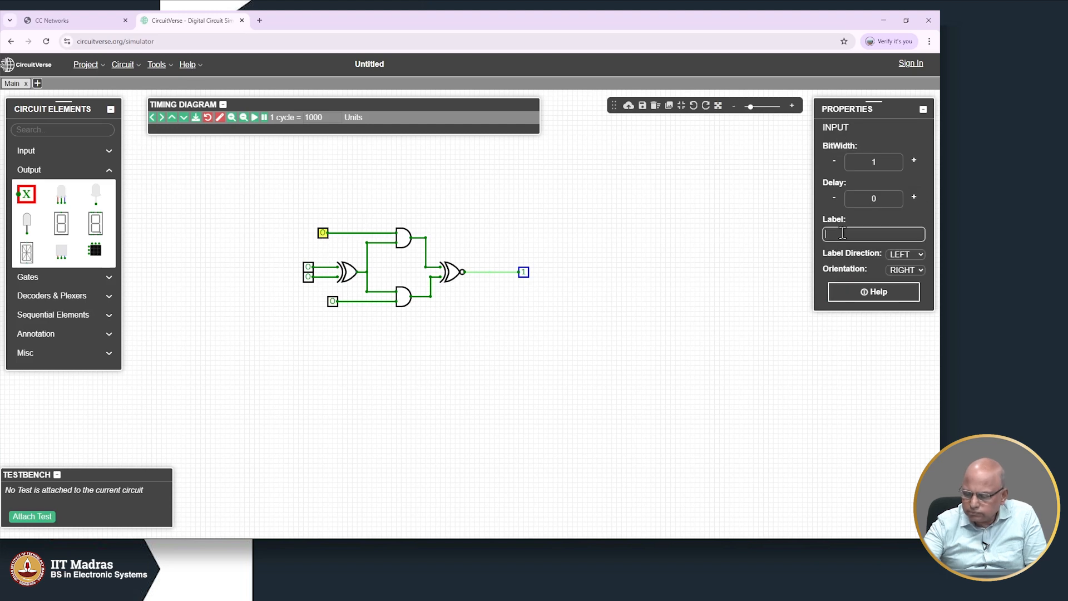
{"action": "type", "text": "a"}
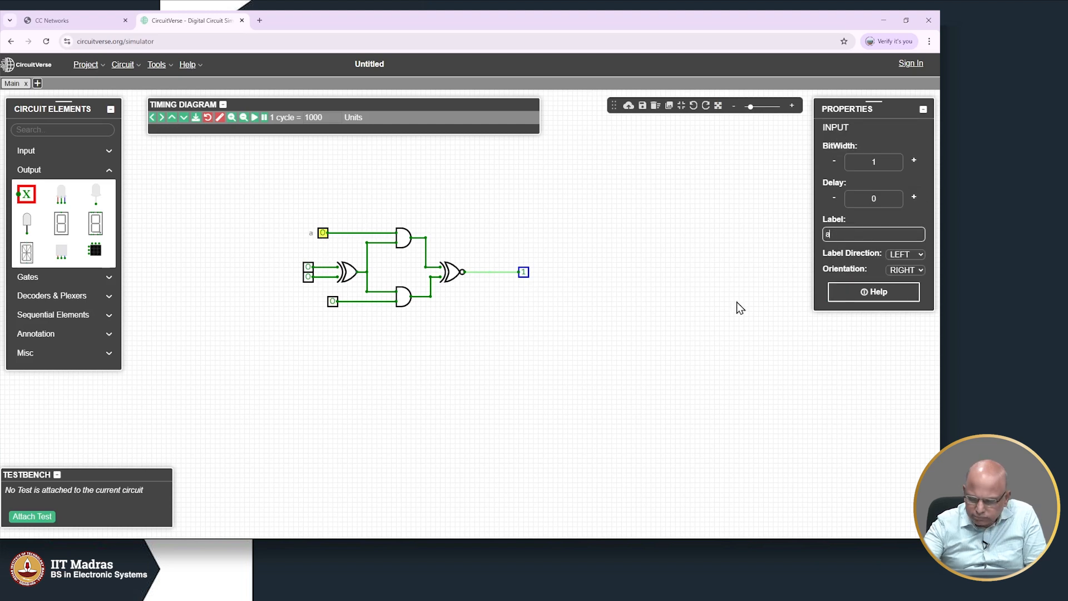
{"action": "left_click", "coordinate": [705, 318]}
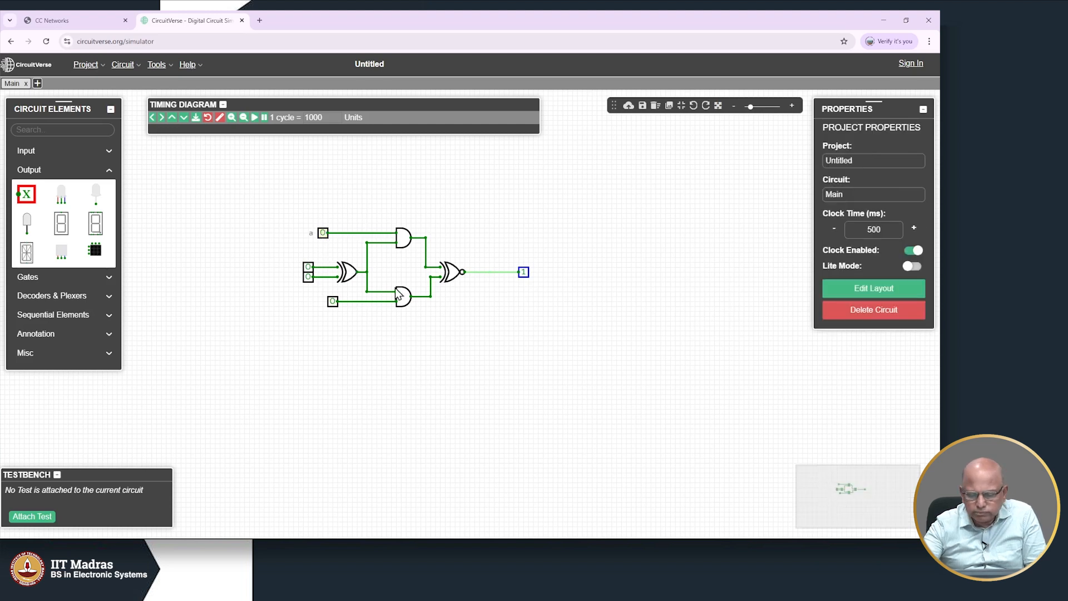
{"action": "left_click", "coordinate": [307, 268]}
{"action": "left_click", "coordinate": [841, 234]}
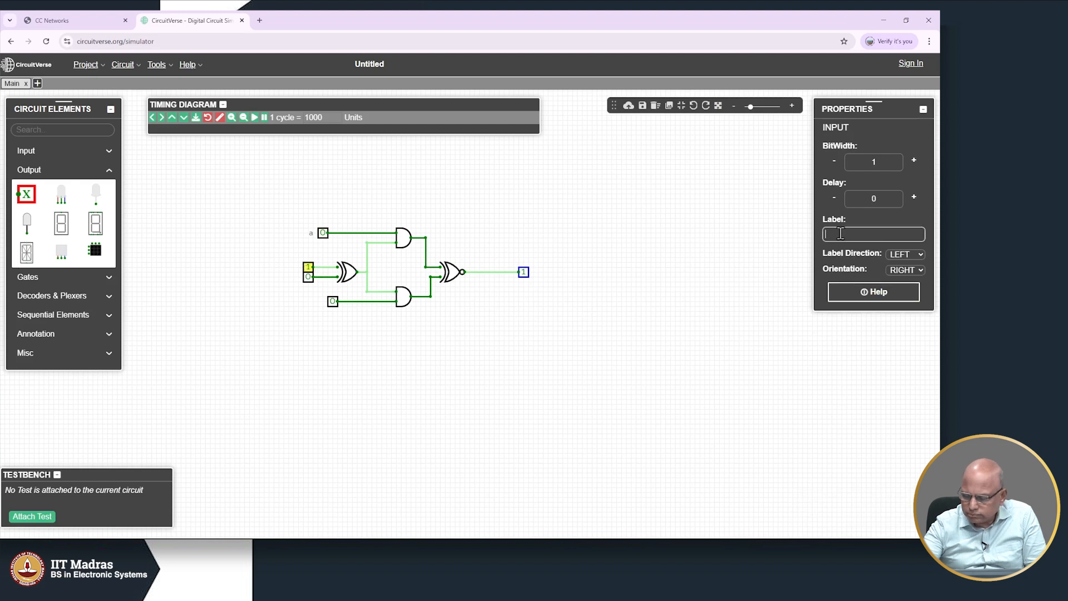
{"action": "type", "text": "b"}
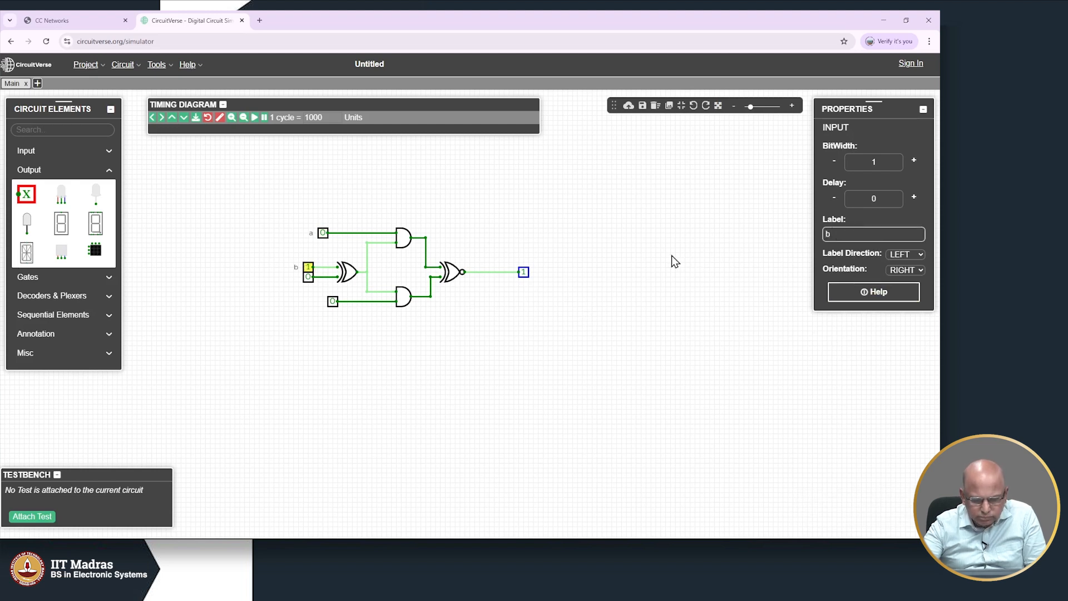
Step: Label the XOR gate's lower input element c
{"action": "left_click", "coordinate": [214, 351]}
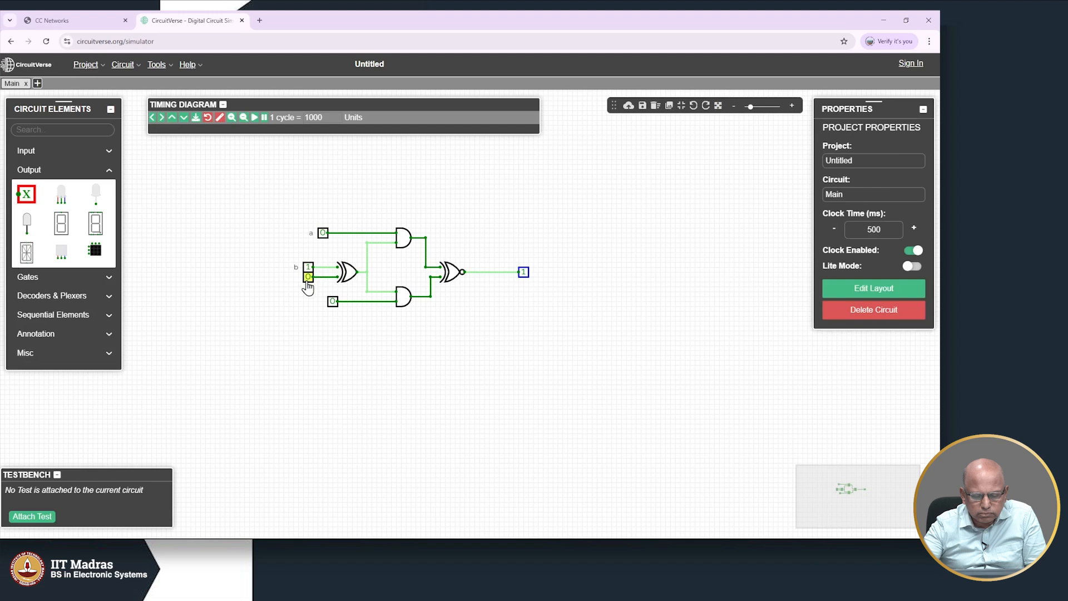
{"action": "left_click", "coordinate": [308, 277]}
{"action": "left_click", "coordinate": [845, 234]}
{"action": "type", "text": "v"}
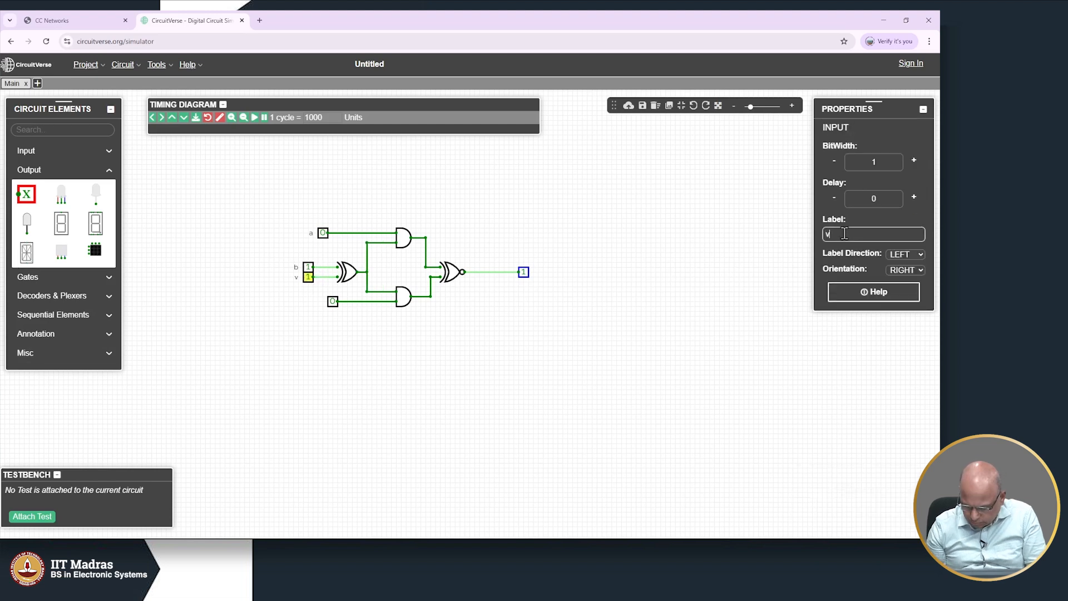
{"action": "type", "text": "c"}
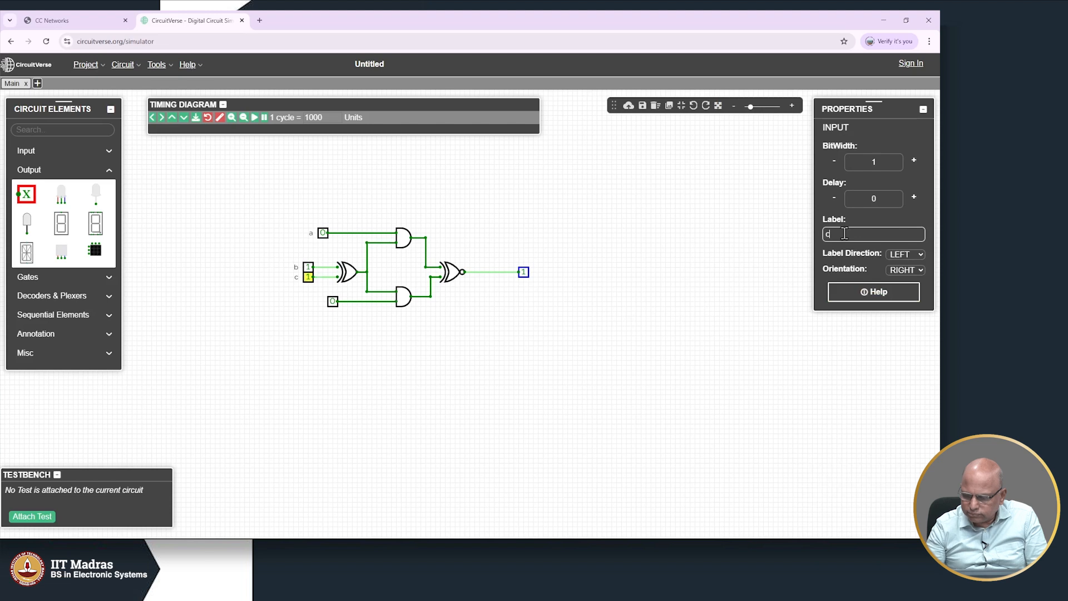
{"action": "left_click", "coordinate": [712, 342]}
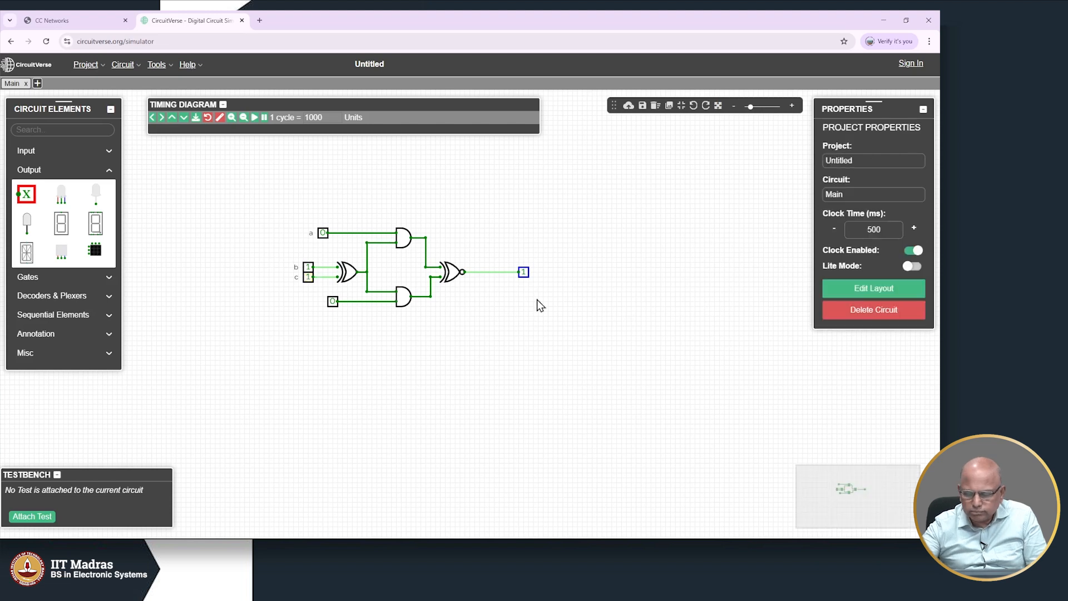
Step: Label the lower AND gate's input element d and the XNOR gate's output element out
{"action": "left_click", "coordinate": [333, 301]}
{"action": "left_click", "coordinate": [839, 234]}
{"action": "type", "text": "d"}
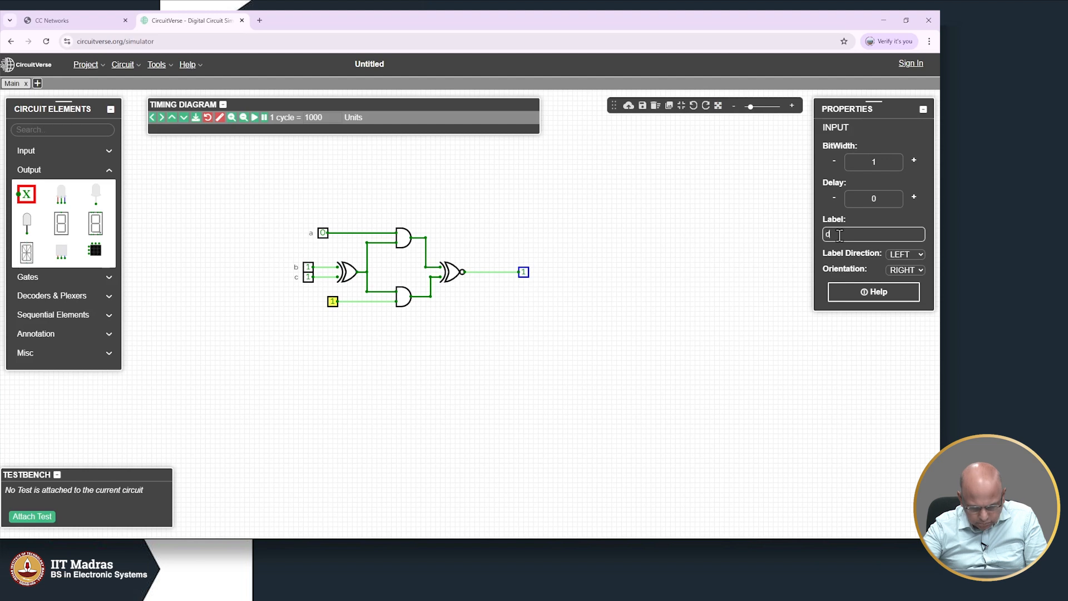
{"action": "left_click", "coordinate": [550, 325]}
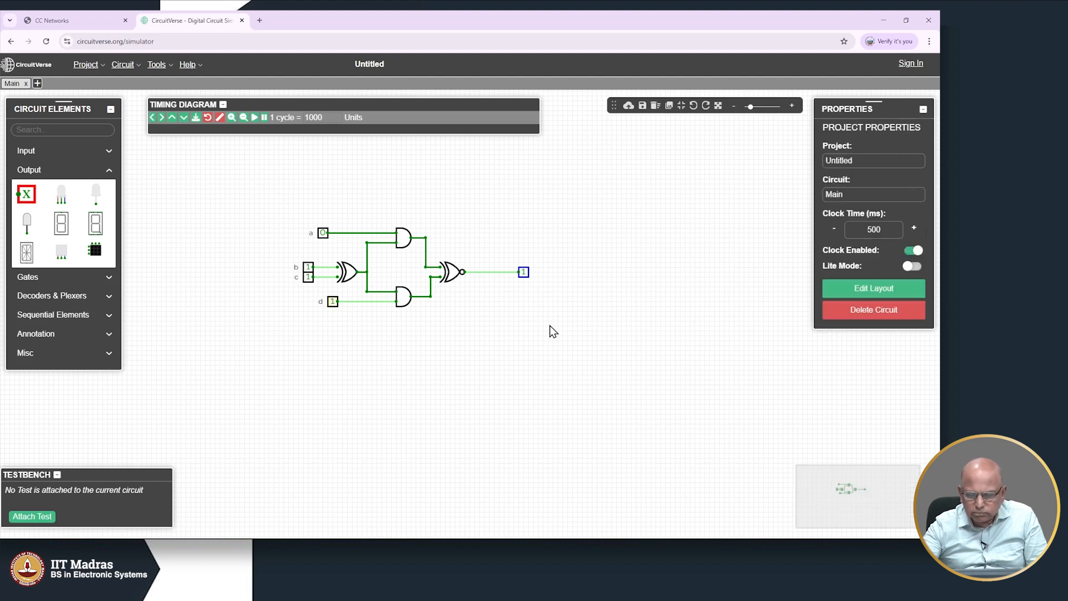
{"action": "left_click", "coordinate": [522, 273]}
{"action": "left_click", "coordinate": [840, 233]}
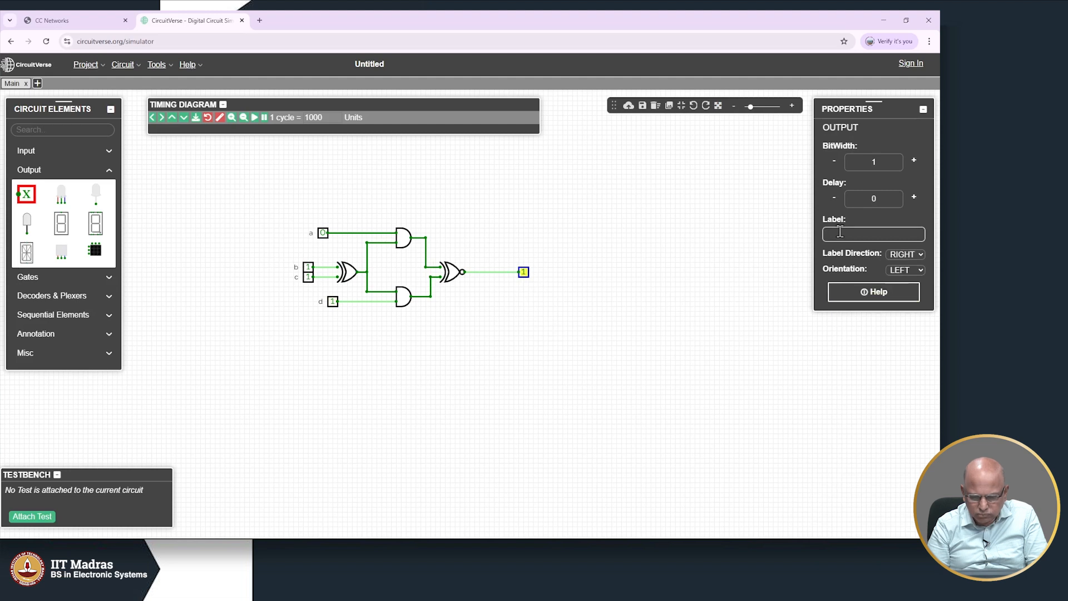
{"action": "type", "text": "out"}
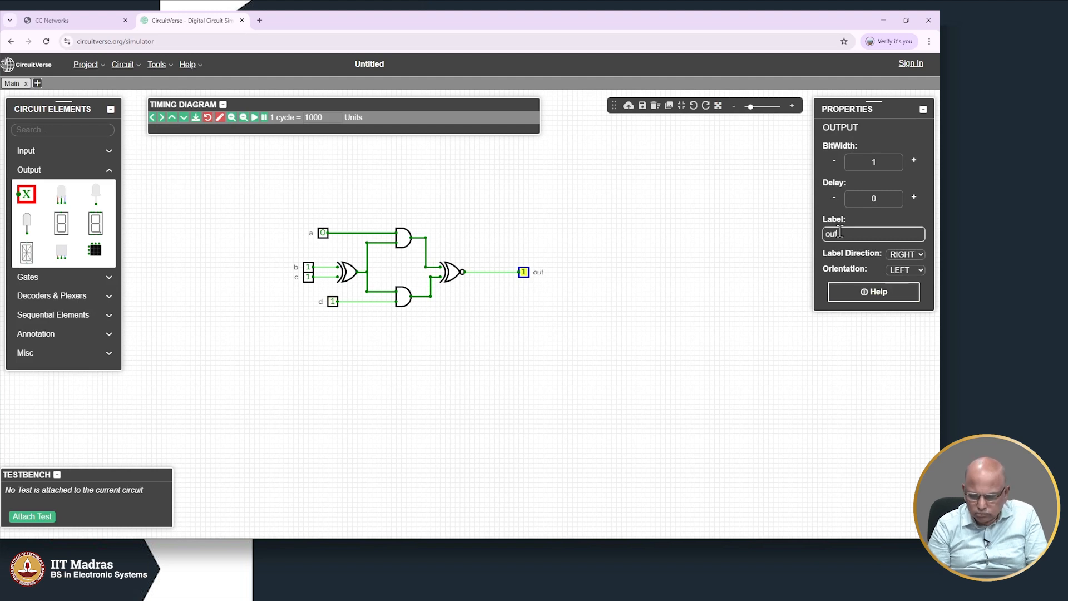
{"action": "left_click", "coordinate": [603, 339]}
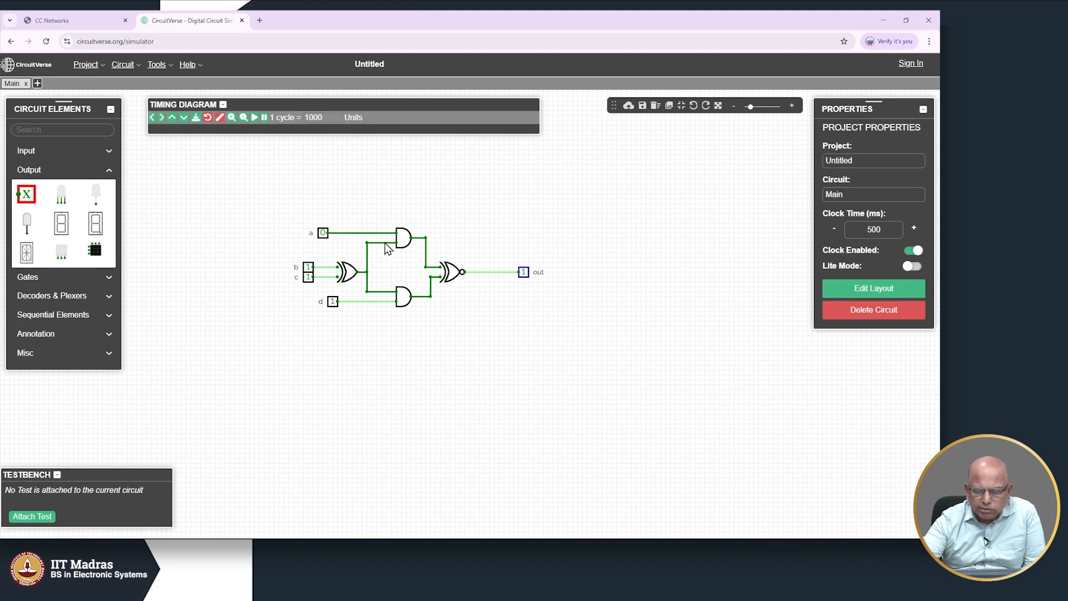
Step: Set input a to 1 and input d to 0
{"action": "mouse_move", "coordinate": [369, 251]}
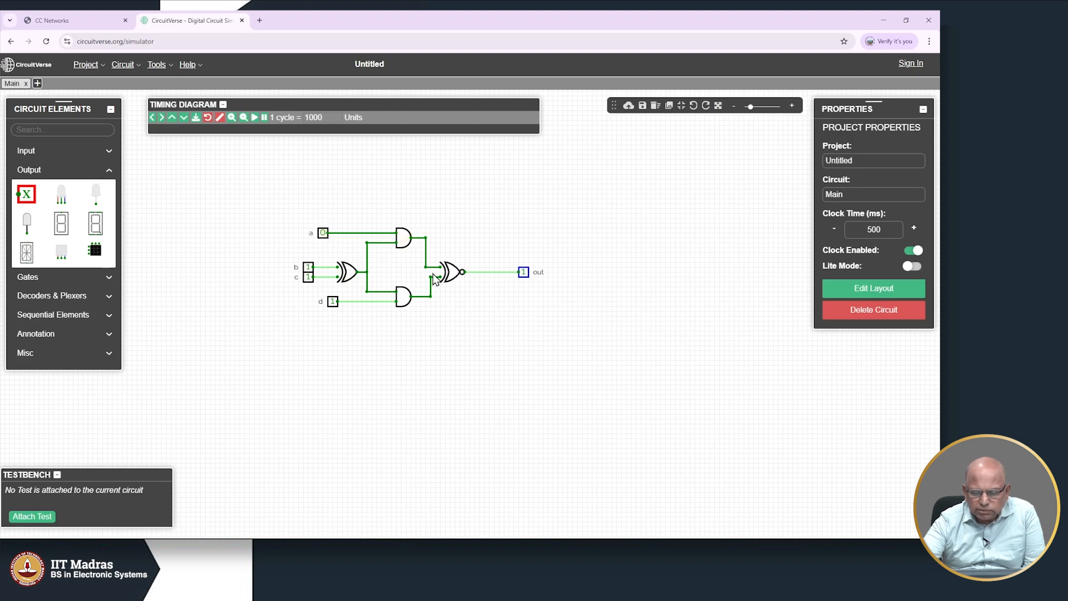
{"action": "left_click", "coordinate": [322, 236]}
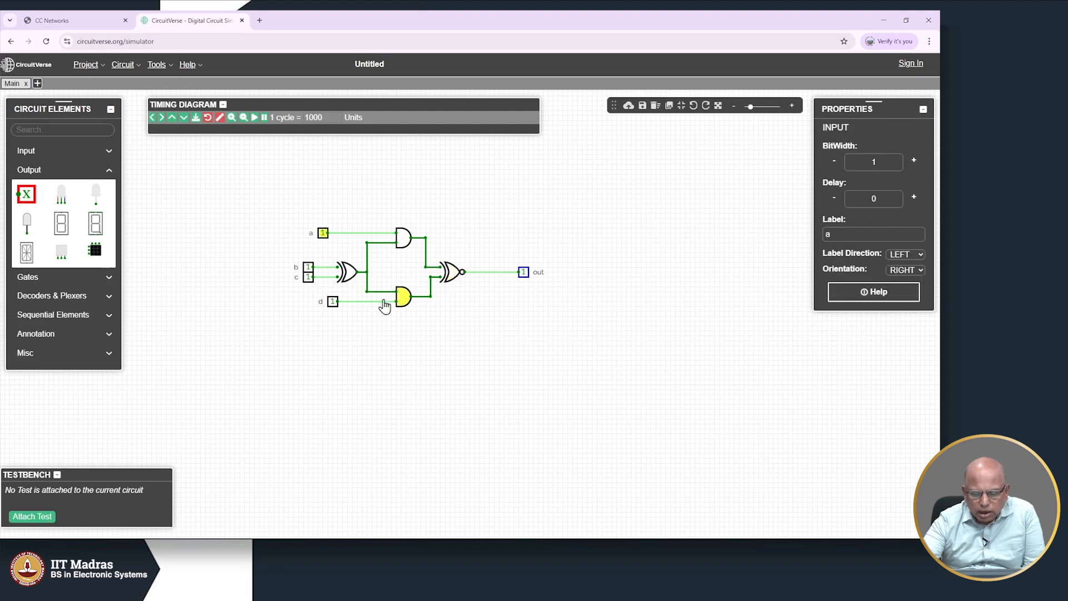
{"action": "left_click", "coordinate": [333, 302]}
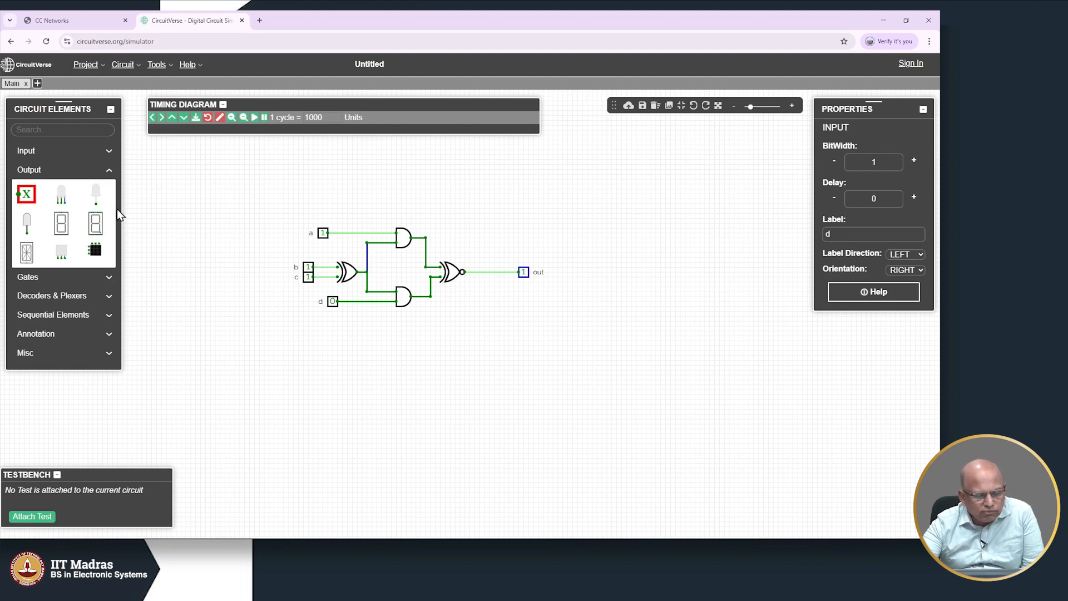
Step: Try a stuck-at-1 fault by wiring a power element to the upper AND gate's lower input and cutting the XOR gate's upper branch
{"action": "left_click", "coordinate": [109, 152]}
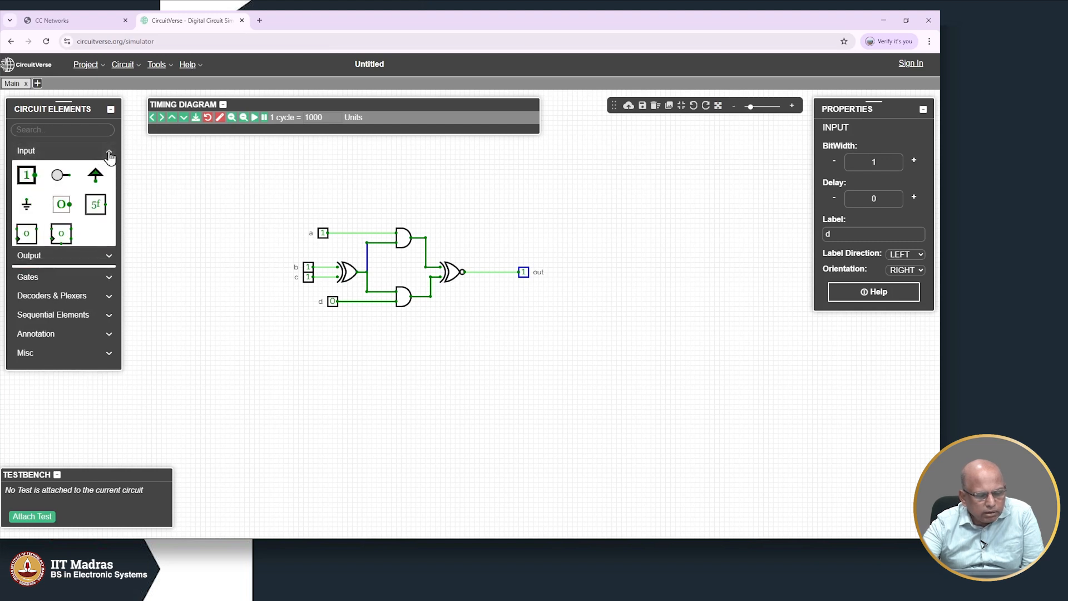
{"action": "left_click", "coordinate": [99, 172]}
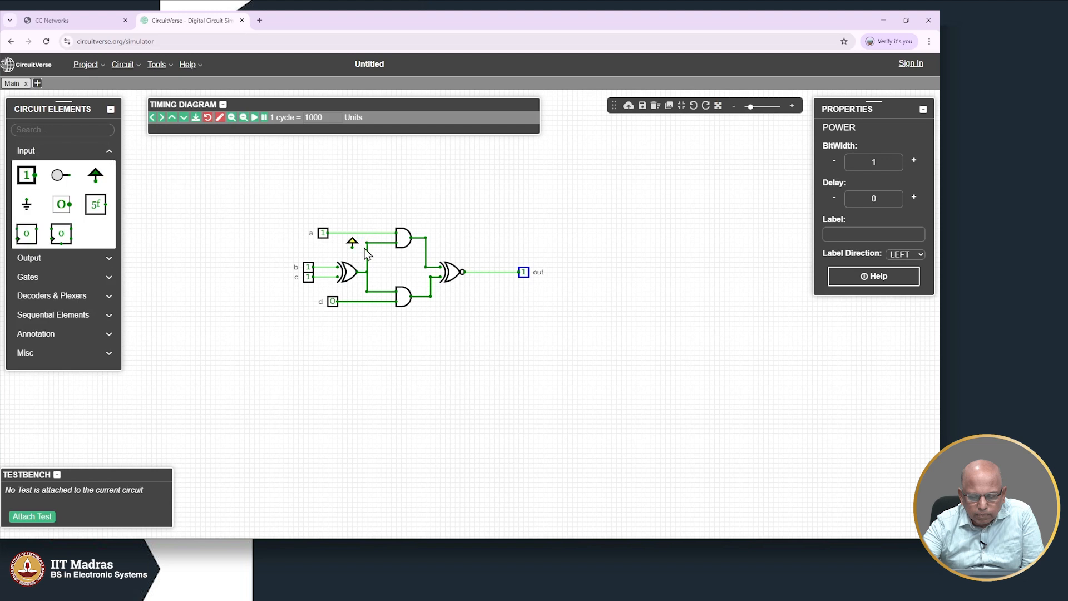
{"action": "left_click", "coordinate": [366, 249]}
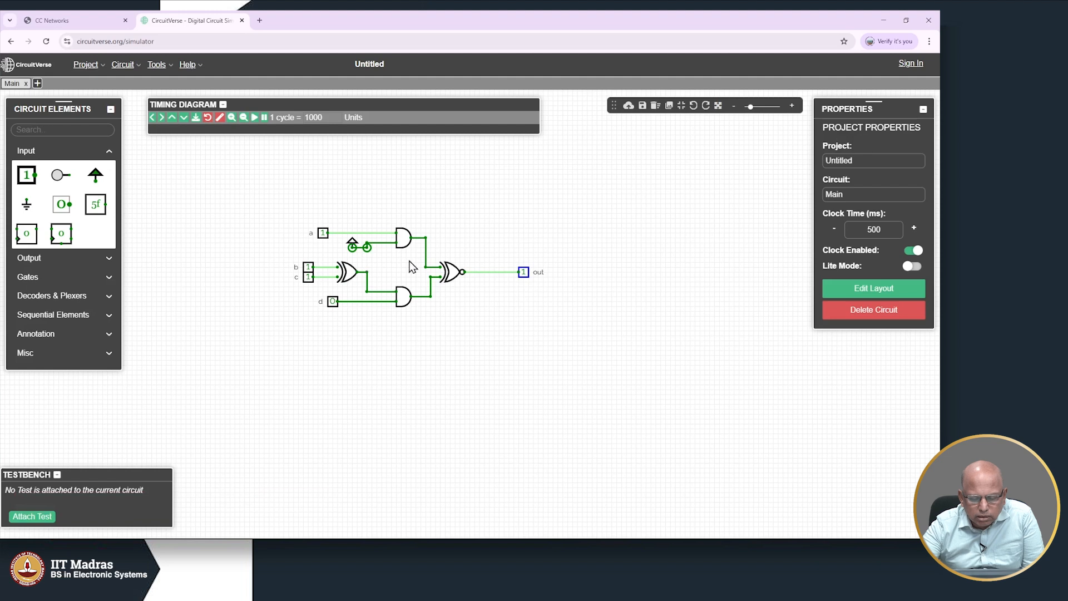
{"action": "left_click", "coordinate": [393, 260]}
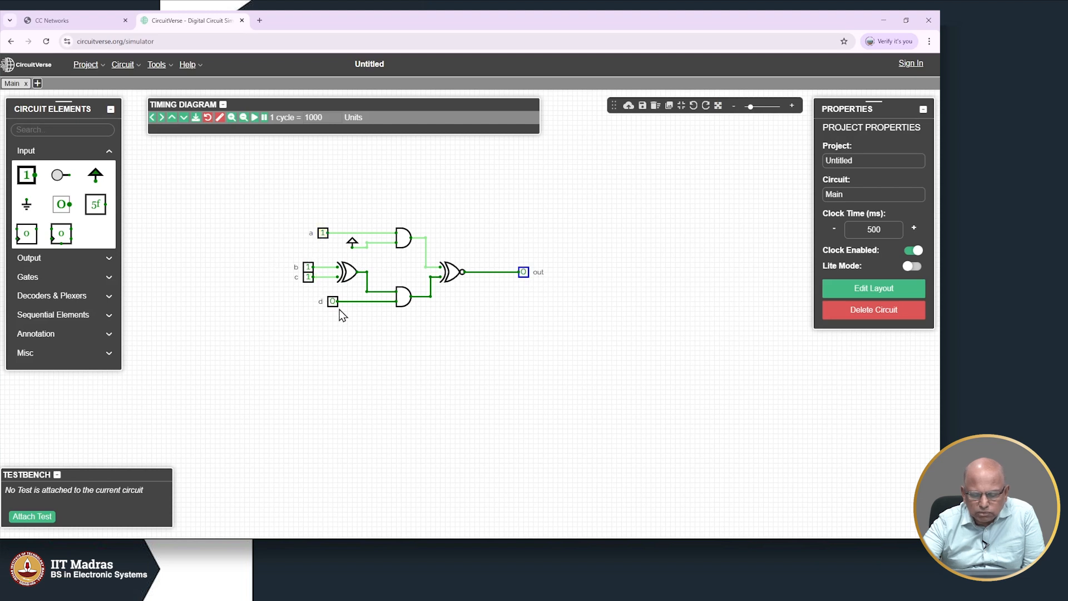
Step: Undo the power element's placement and wiring and the cut in the XOR gate's upper branch
{"action": "mouse_move", "coordinate": [367, 254]}
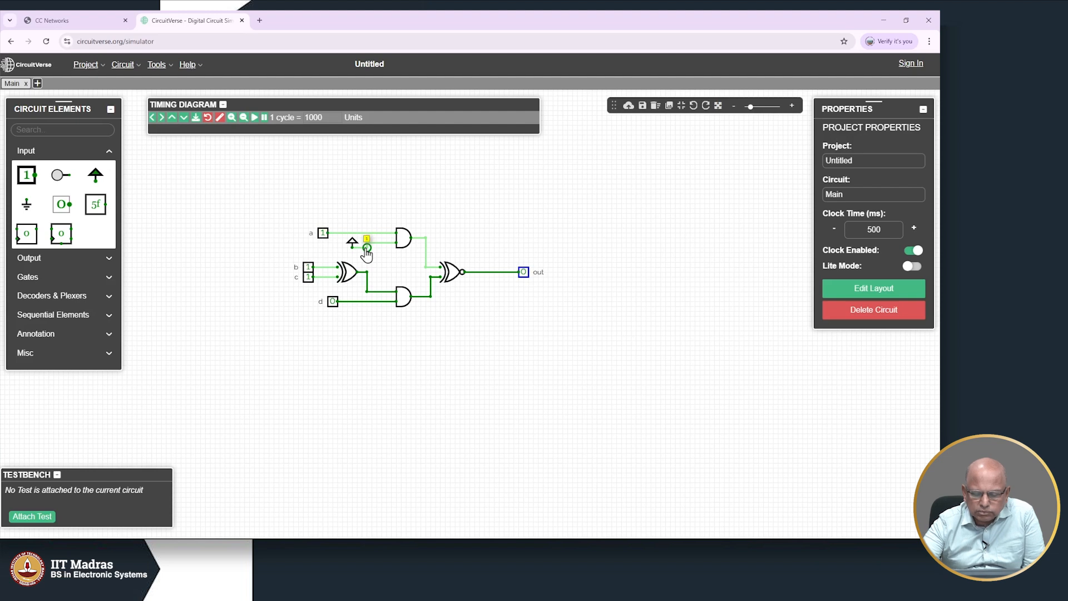
{"action": "left_click", "coordinate": [353, 246]}
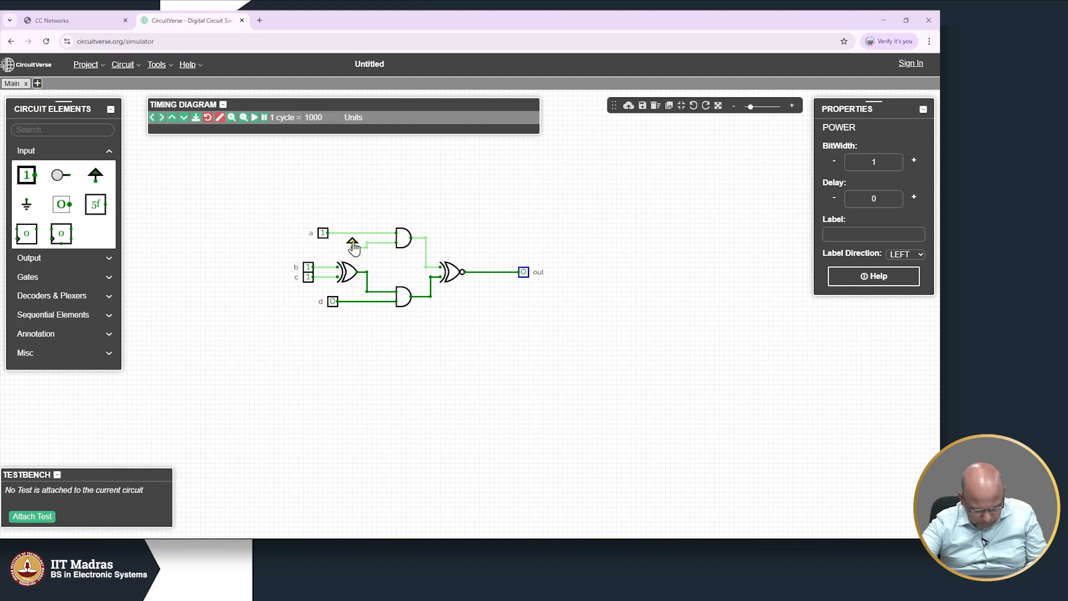
{"action": "key", "text": "ctrl+z"}
{"action": "key", "text": "ctrl+z"}
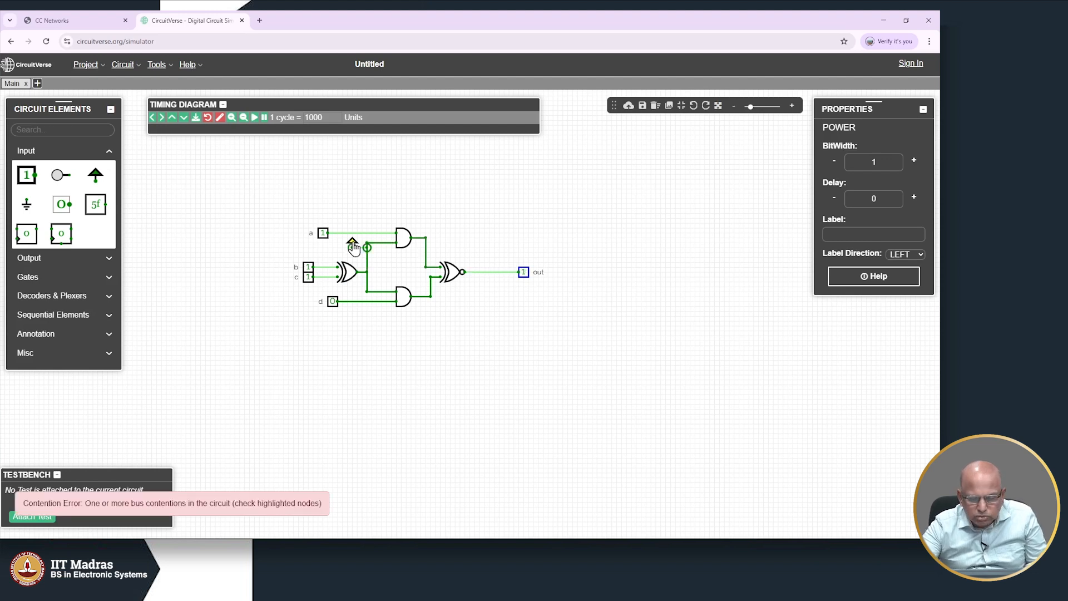
{"action": "key", "text": "ctrl+z"}
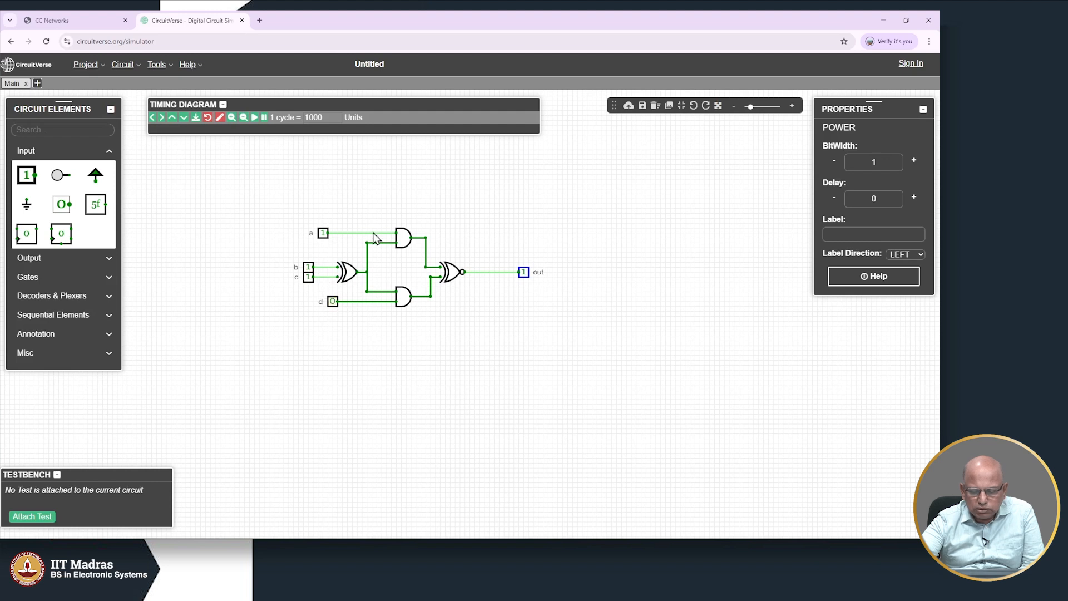
Step: Try replacing the XOR gate's upper branch wire with a power element feeding the upper AND gate's lower input, and undo the replacement
{"action": "mouse_move", "coordinate": [368, 248]}
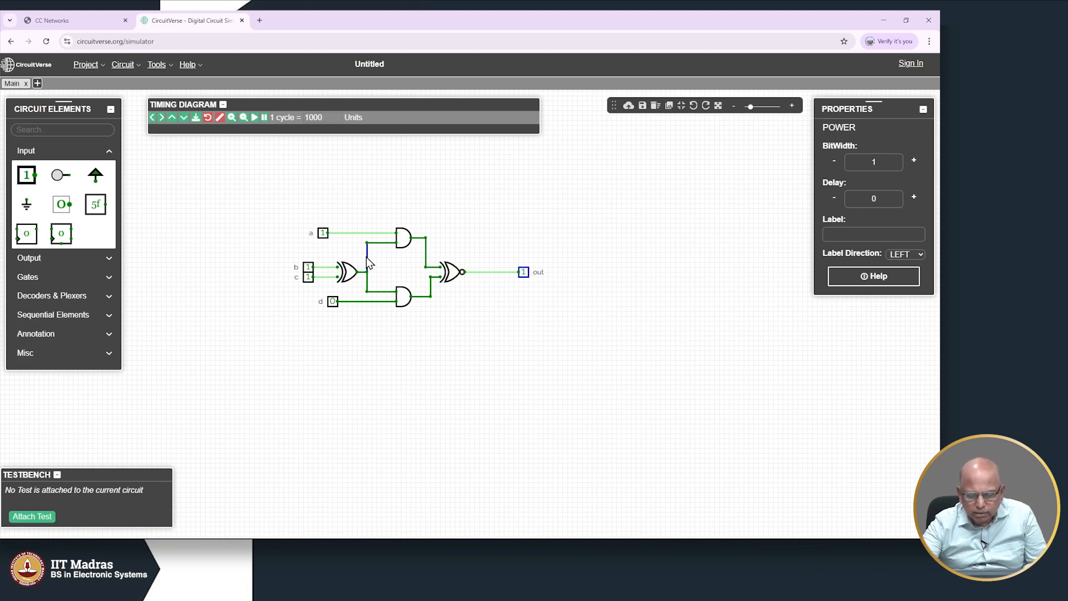
{"action": "key", "text": "Delete"}
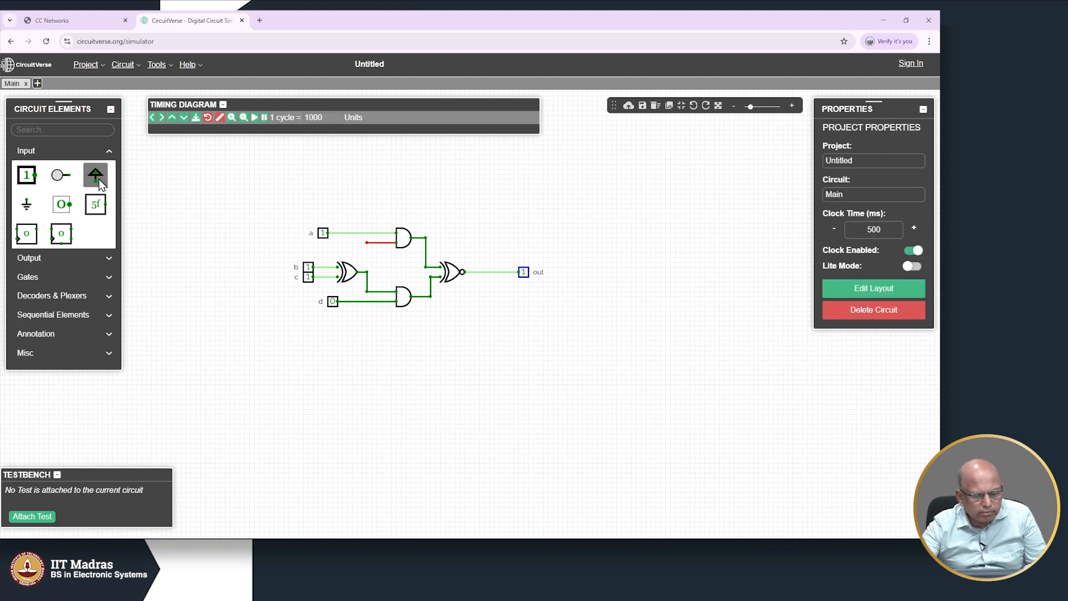
{"action": "left_click", "coordinate": [98, 182]}
{"action": "left_click", "coordinate": [367, 240]}
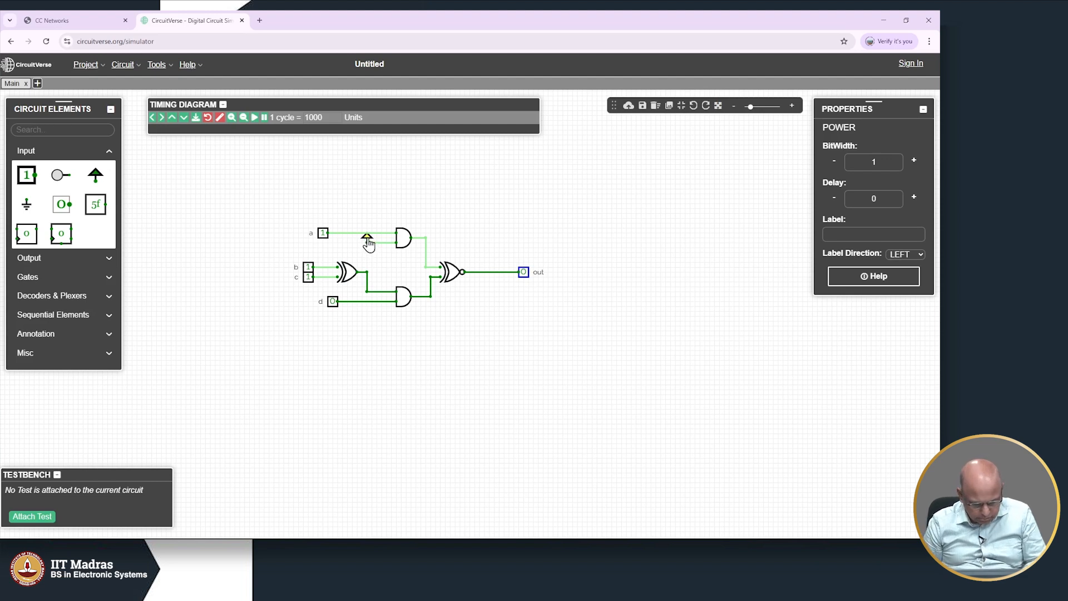
{"action": "key", "text": "ctrl+z"}
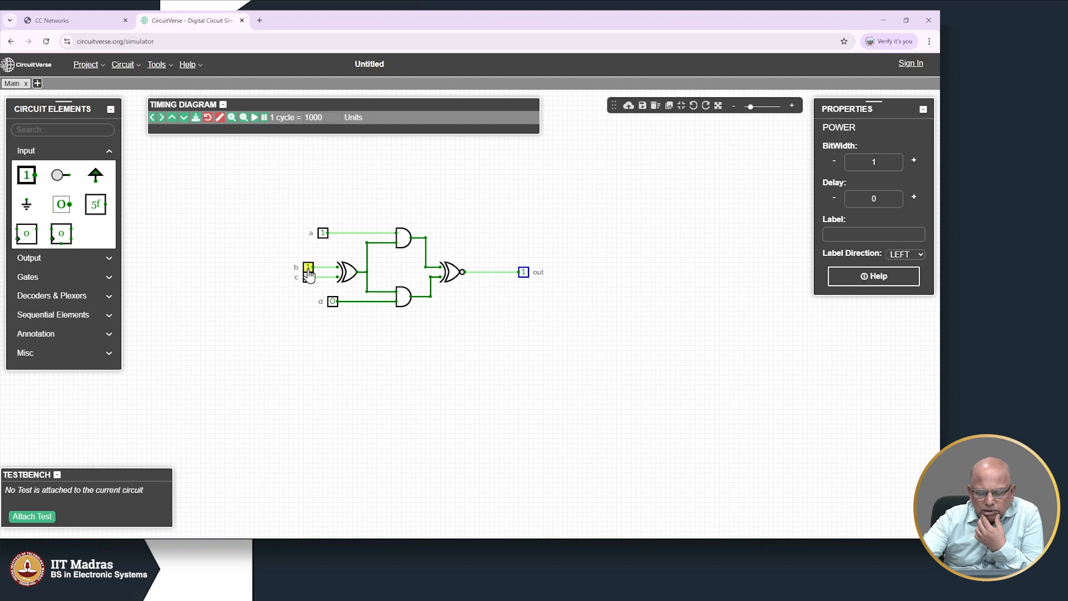
Step: Toggle inputs a, b, c and d one at a time and back to check how the output responds
{"action": "left_click", "coordinate": [322, 237]}
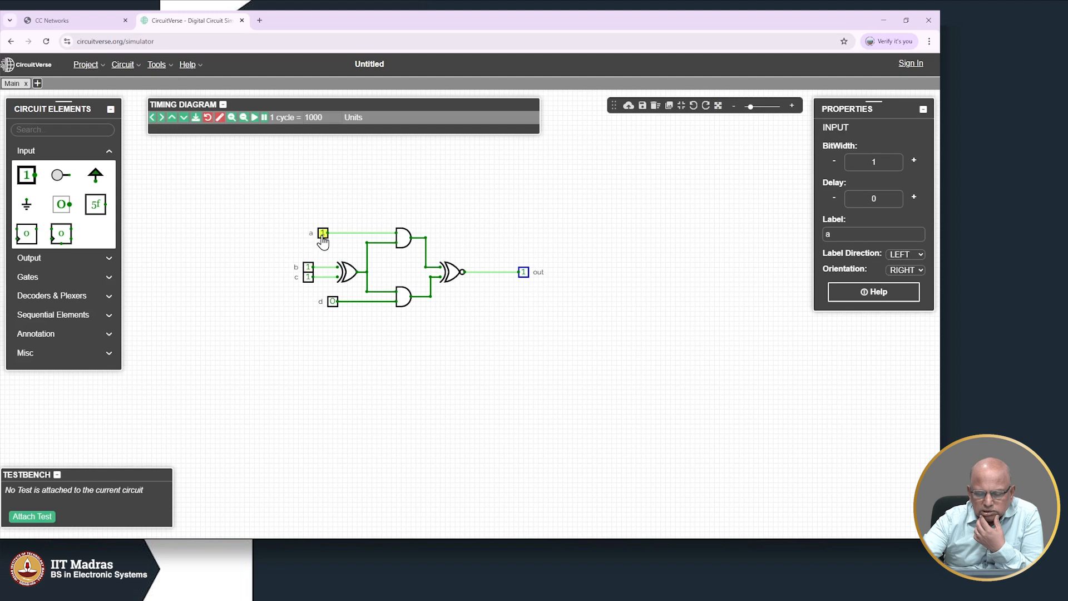
{"action": "left_click", "coordinate": [323, 237]}
{"action": "left_click", "coordinate": [322, 237]}
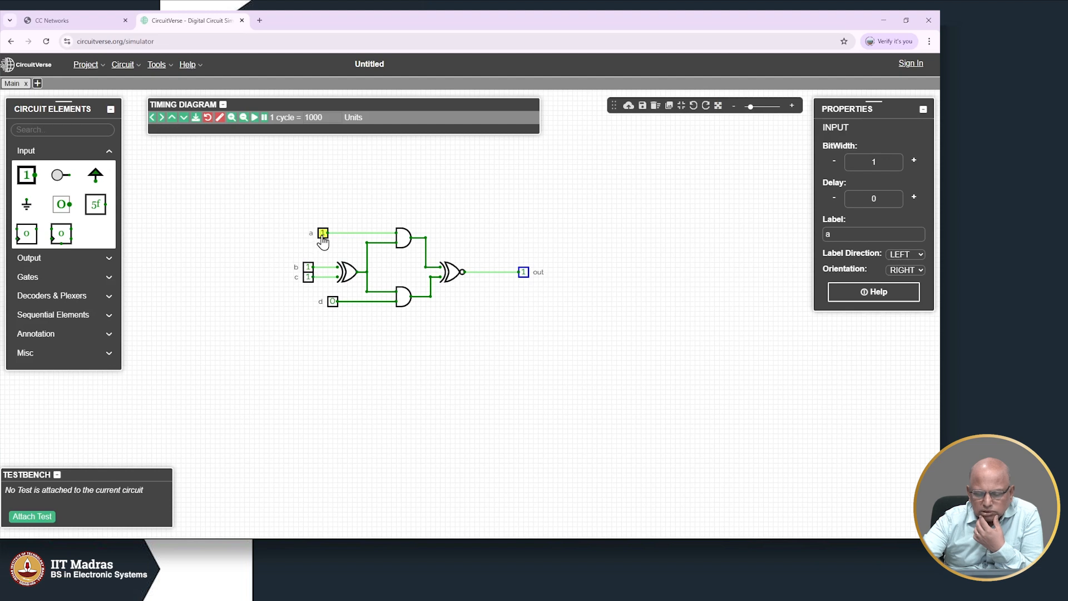
{"action": "left_click", "coordinate": [308, 268]}
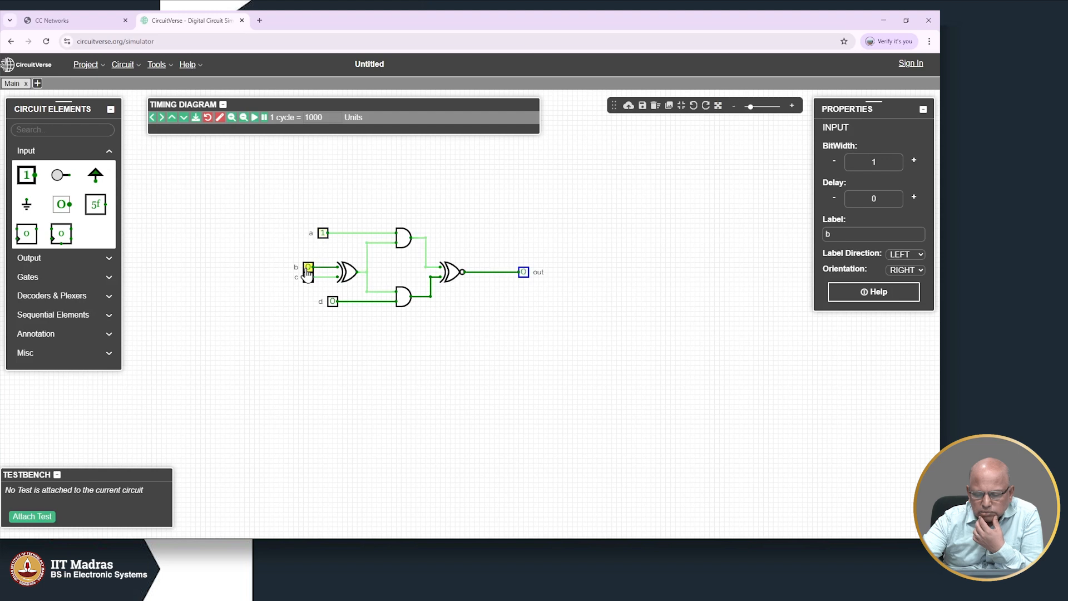
{"action": "left_click", "coordinate": [307, 271]}
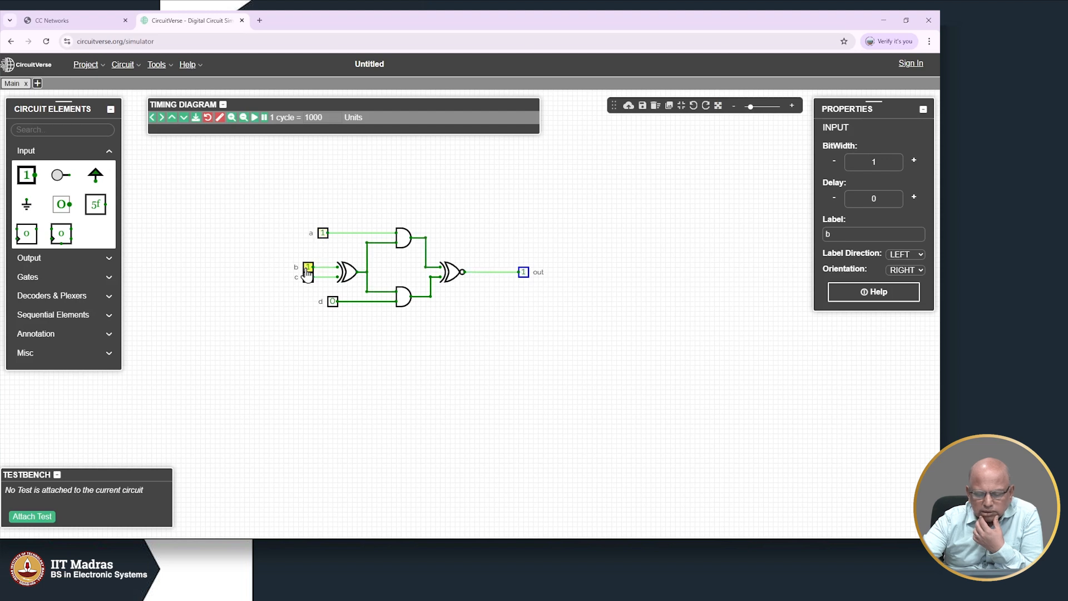
{"action": "left_click", "coordinate": [306, 270]}
{"action": "left_click", "coordinate": [306, 269]}
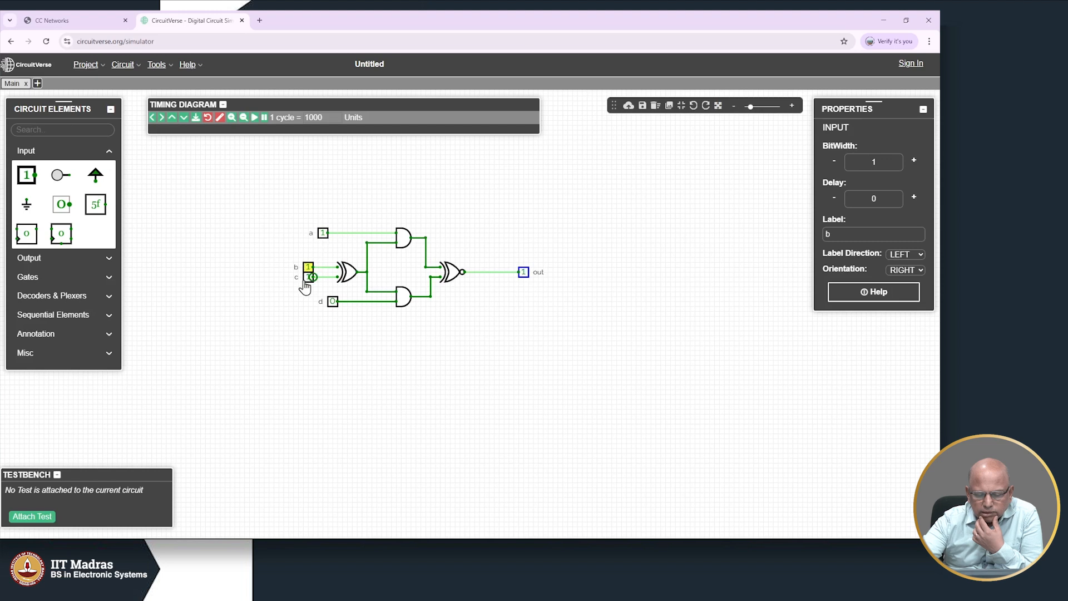
{"action": "left_click", "coordinate": [306, 278]}
{"action": "left_click", "coordinate": [307, 278]}
{"action": "left_click", "coordinate": [331, 303]}
{"action": "left_click", "coordinate": [332, 302]}
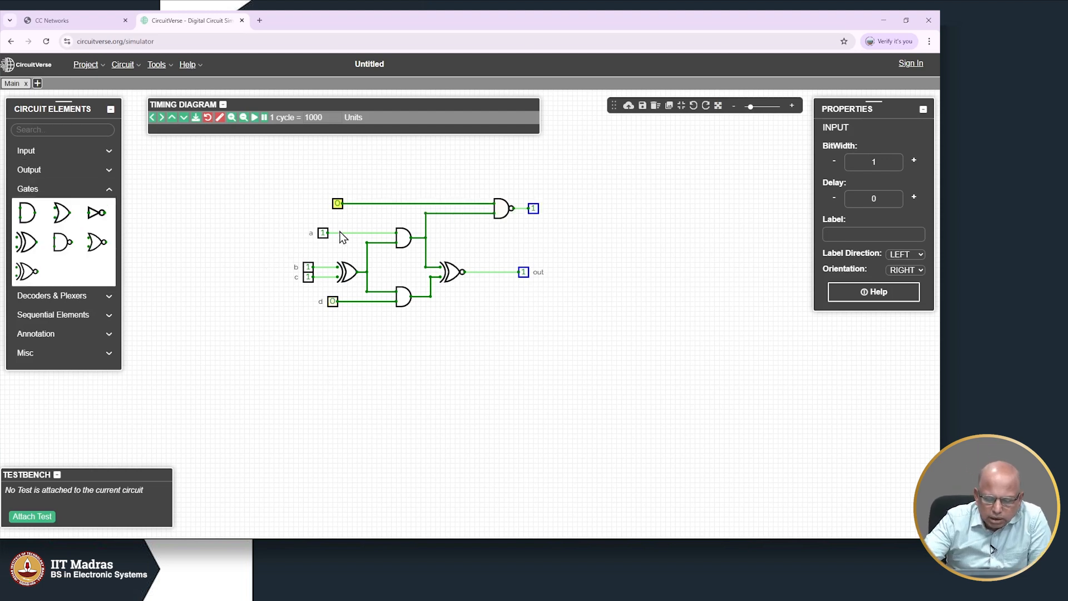
Step: Set the NAND gate's upper input element and input d to 1, toggling the NAND input to check its output
{"action": "left_click", "coordinate": [338, 204]}
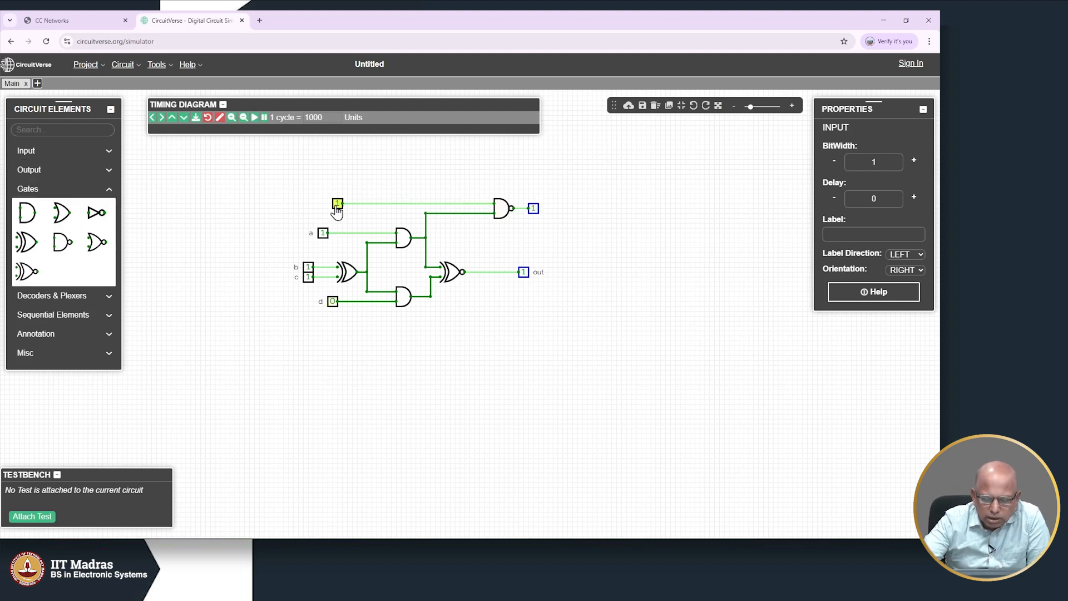
{"action": "left_click", "coordinate": [334, 302]}
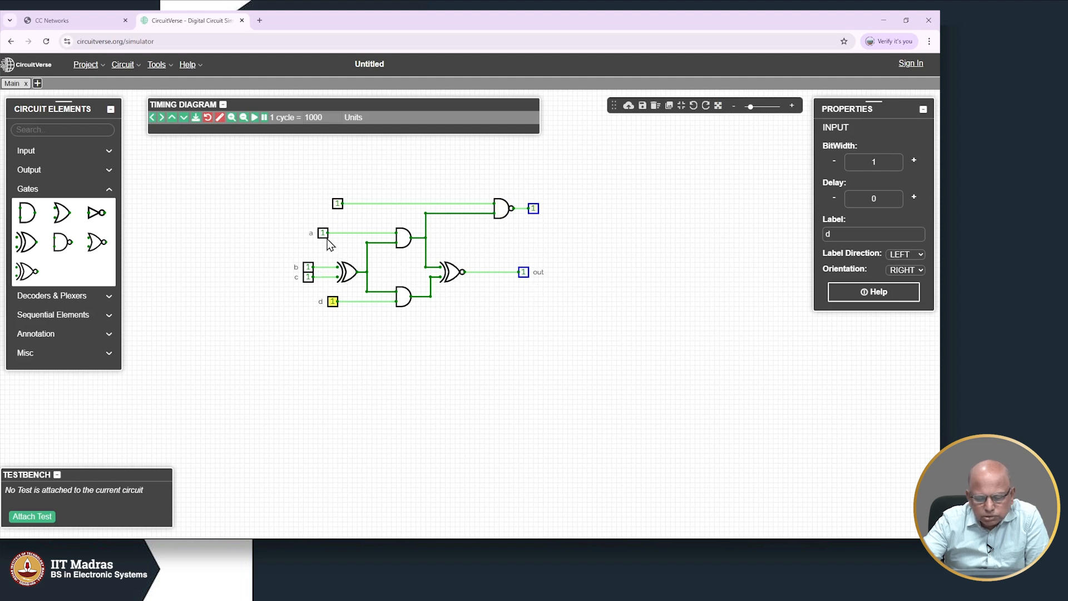
{"action": "left_click", "coordinate": [337, 206]}
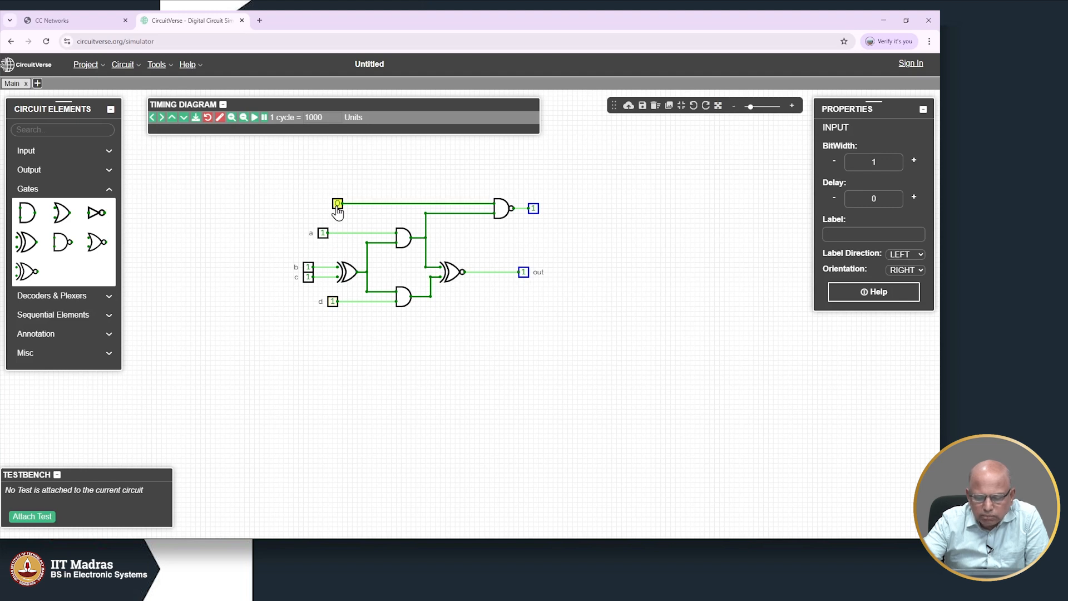
{"action": "left_click", "coordinate": [337, 206]}
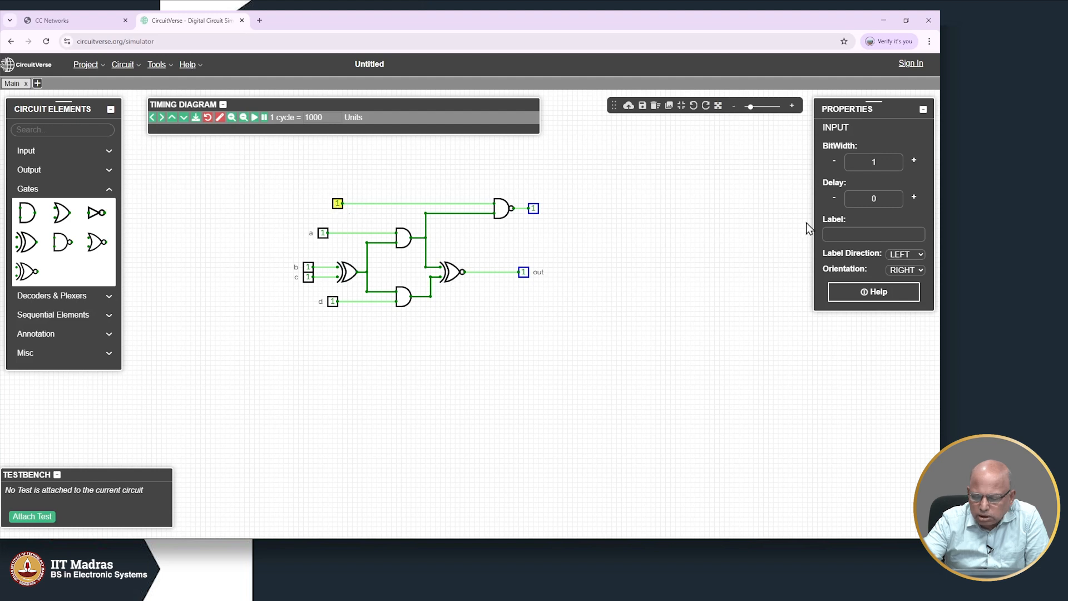
Step: Label the NAND gate's upper input element e
{"action": "left_click", "coordinate": [829, 234]}
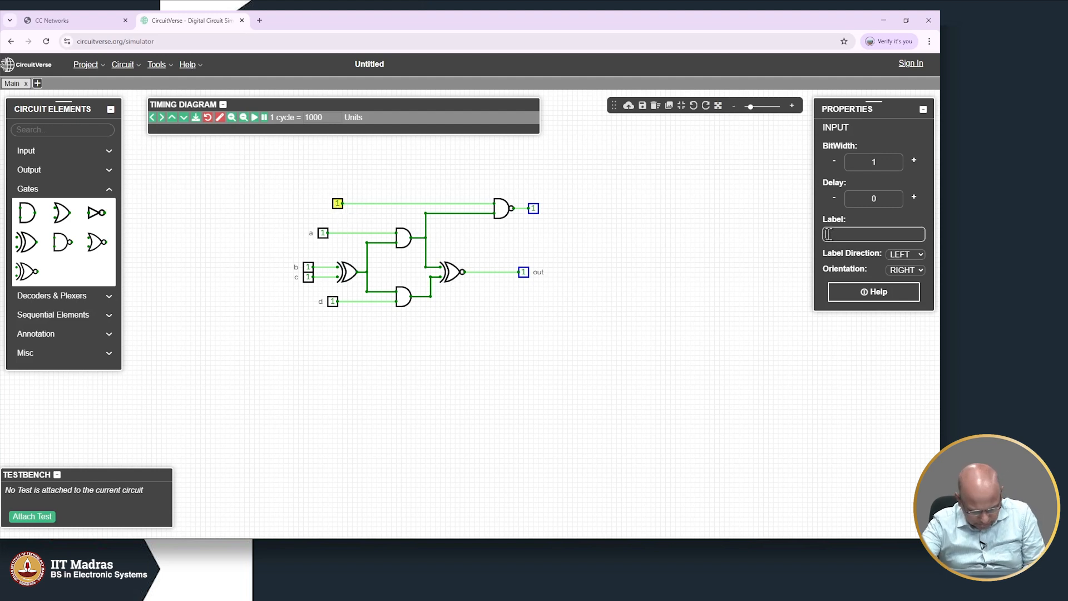
{"action": "type", "text": "e"}
{"action": "left_click", "coordinate": [536, 356]}
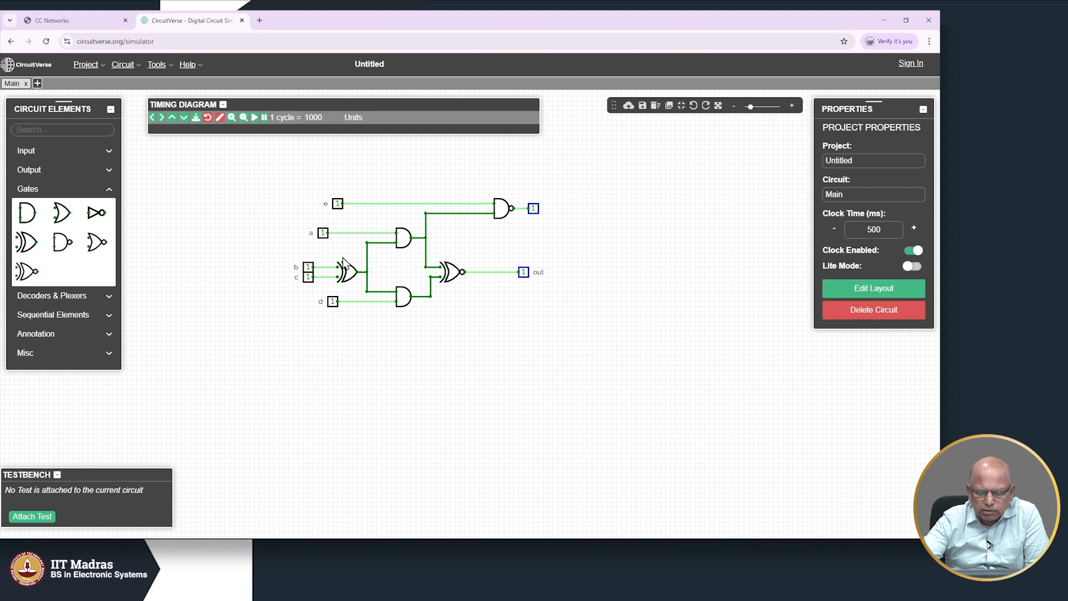
Step: Toggle inputs a, b, c and d one at a time and back to check how both outputs respond
{"action": "left_click", "coordinate": [322, 236]}
{"action": "left_click", "coordinate": [323, 235]}
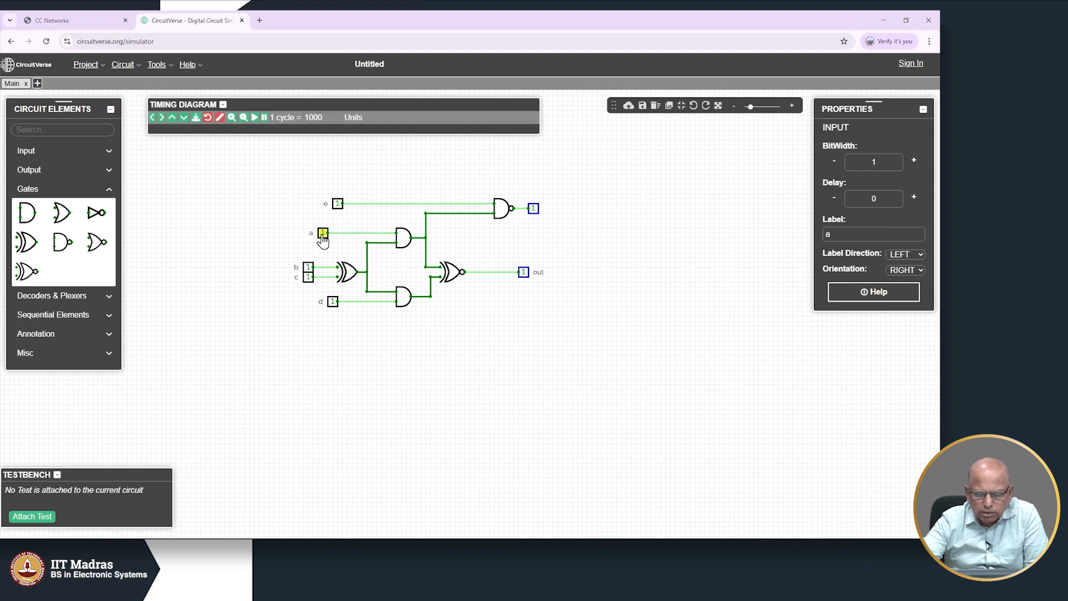
{"action": "left_click", "coordinate": [308, 269]}
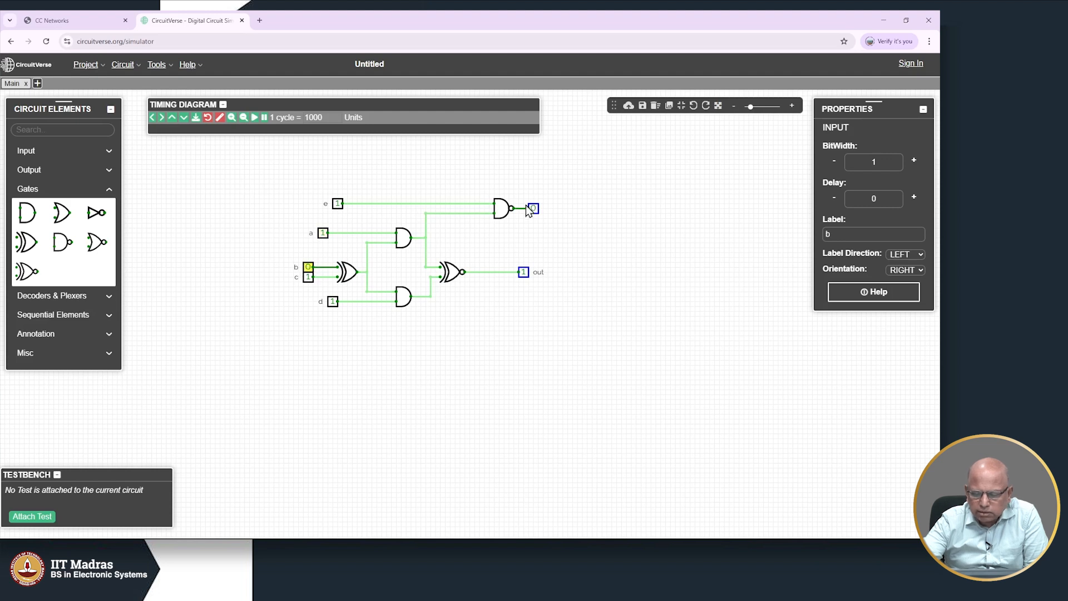
{"action": "left_click", "coordinate": [308, 270]}
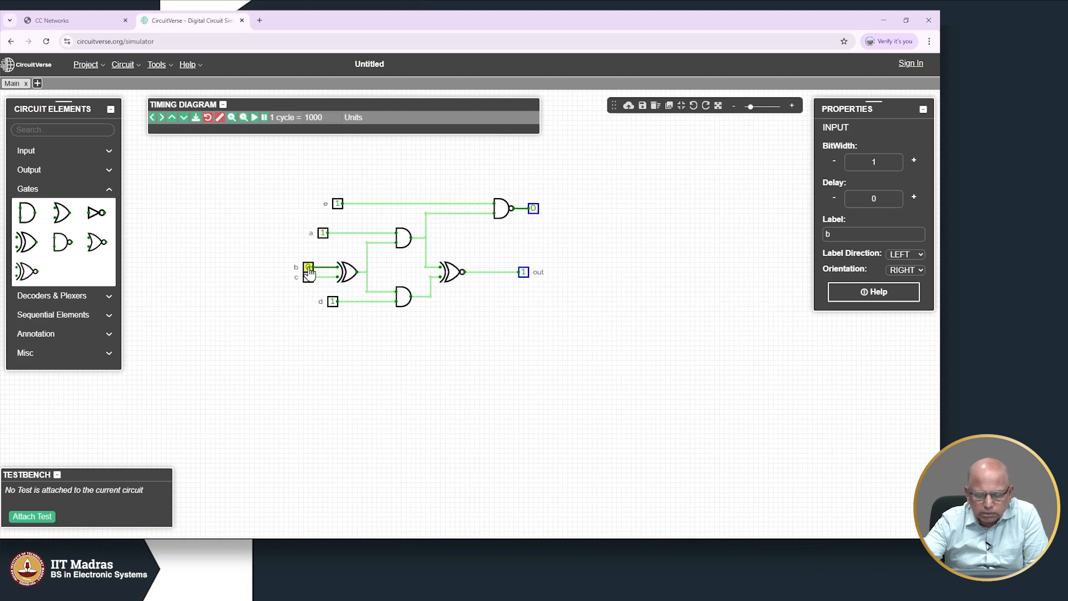
{"action": "left_click", "coordinate": [309, 280]}
{"action": "left_click", "coordinate": [310, 280]}
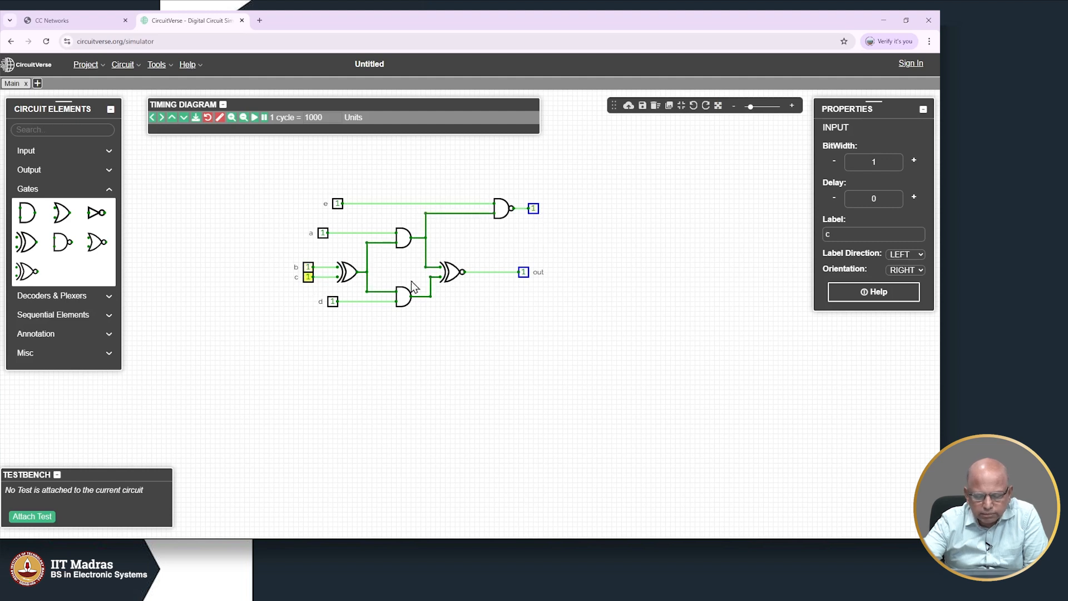
{"action": "left_click", "coordinate": [333, 301]}
{"action": "left_click", "coordinate": [332, 302]}
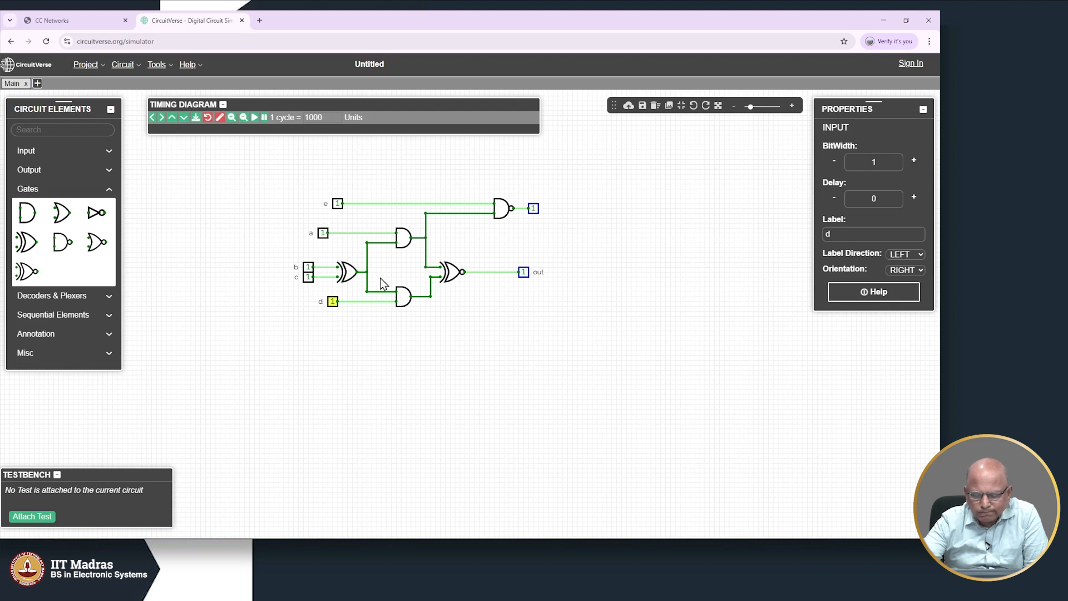
Step: Replace the wire from the upper AND gate to the XNOR gate's upper input with a power element feeding that input
{"action": "left_click", "coordinate": [426, 254]}
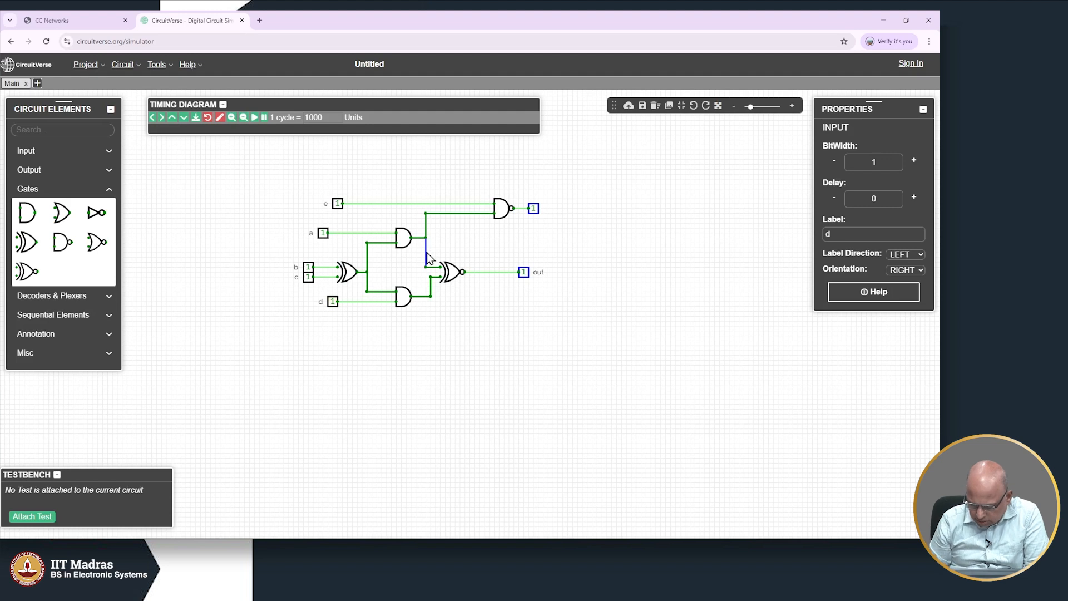
{"action": "key", "text": "Delete"}
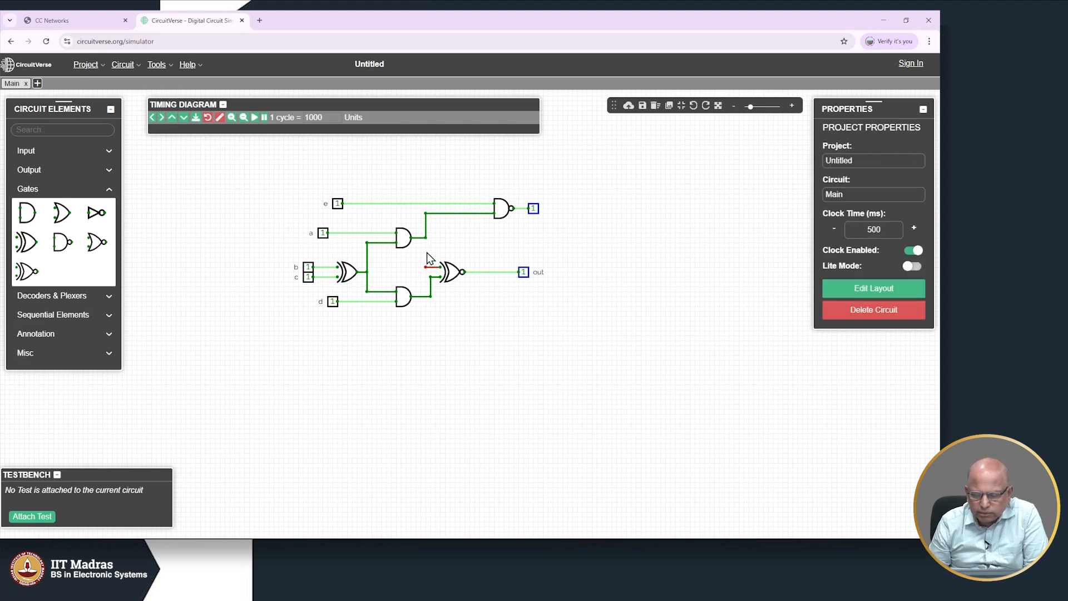
{"action": "left_click", "coordinate": [111, 156]}
{"action": "left_click", "coordinate": [109, 174]}
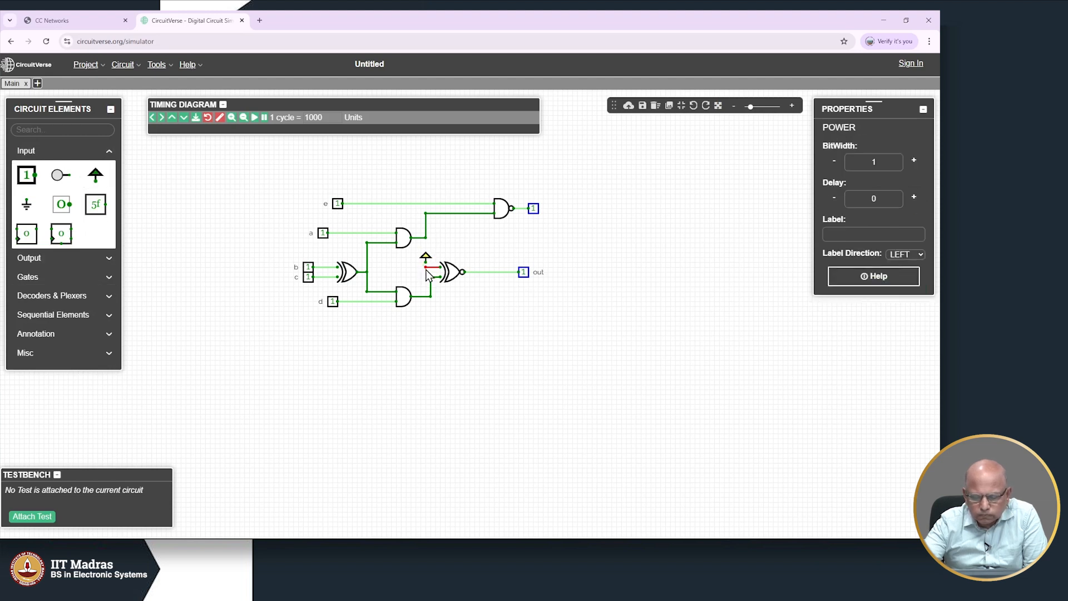
{"action": "left_click_drag", "start_coordinate": [425, 257], "coordinate": [426, 262]}
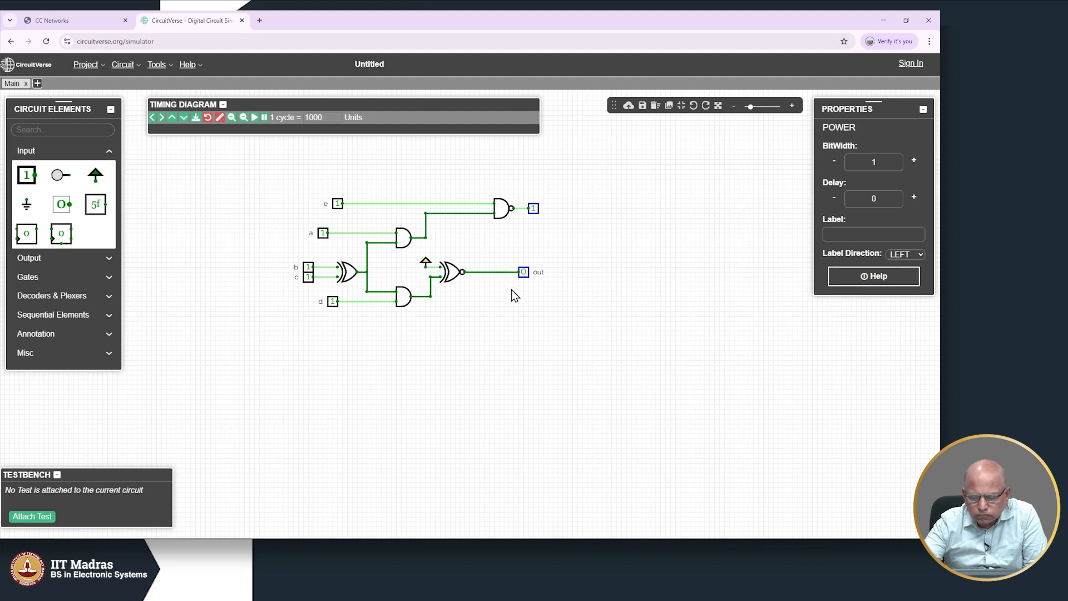